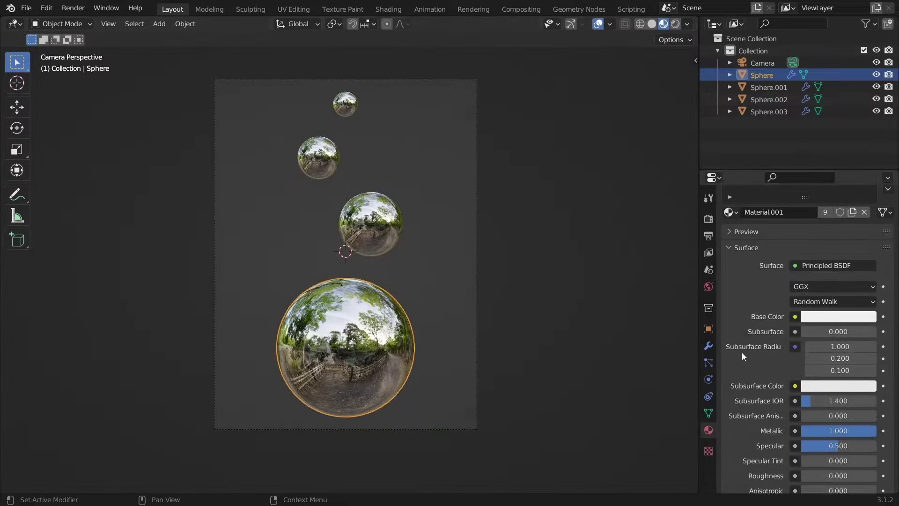
Step: Check the selected sphere's metallic material and base color, and switch the viewport to rendered shading
scroll(756, 310, "down", 2)
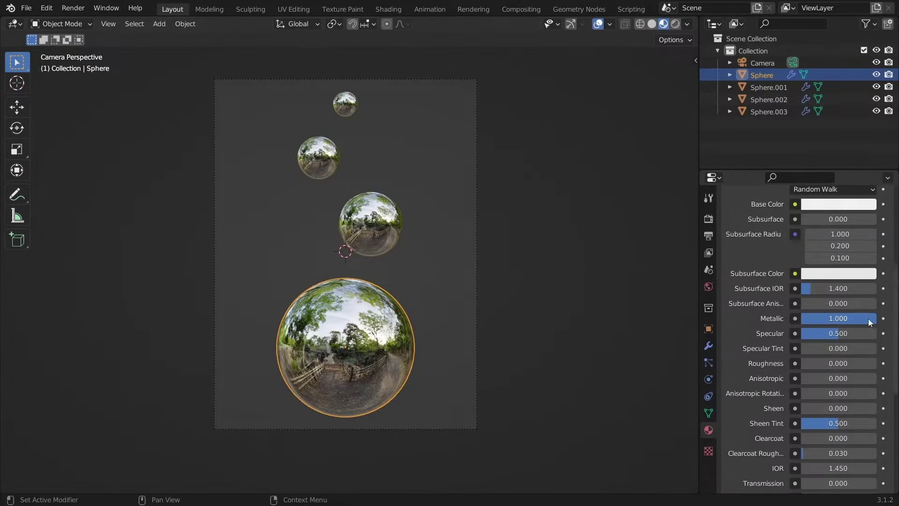
scroll(778, 353, "up", 2)
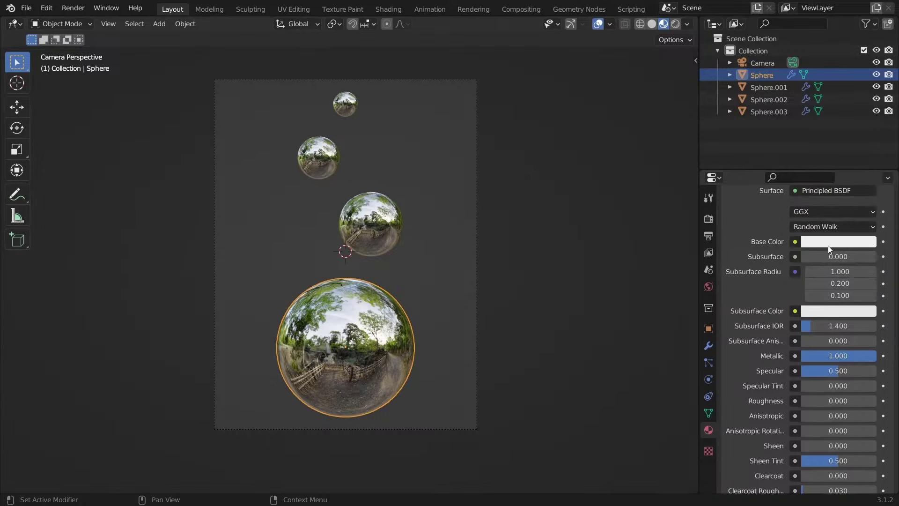
left_click(830, 243)
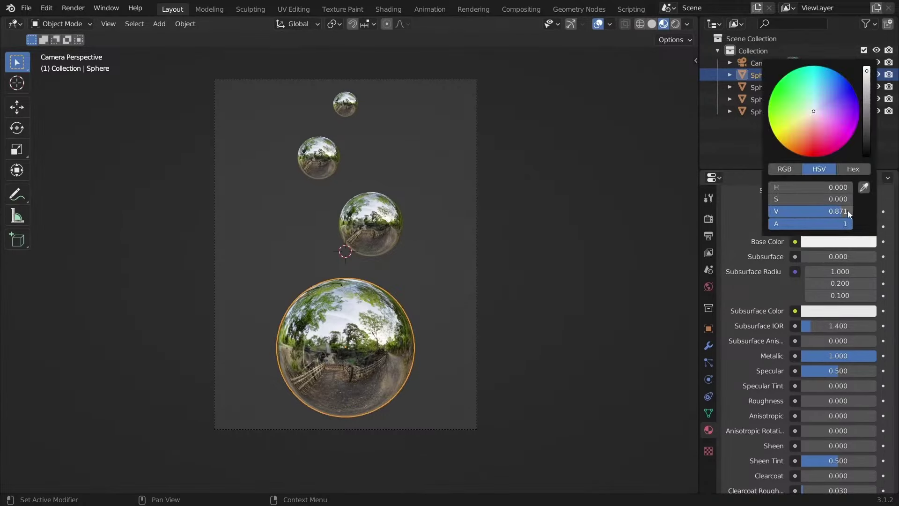
key("z")
left_click(452, 134)
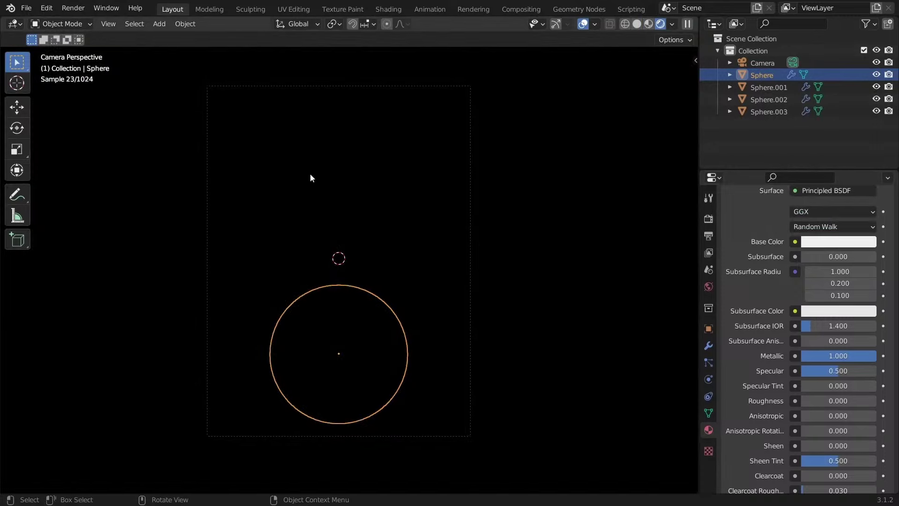
Step: Create a new world and assign a Sky Texture to its background color
left_click(708, 286)
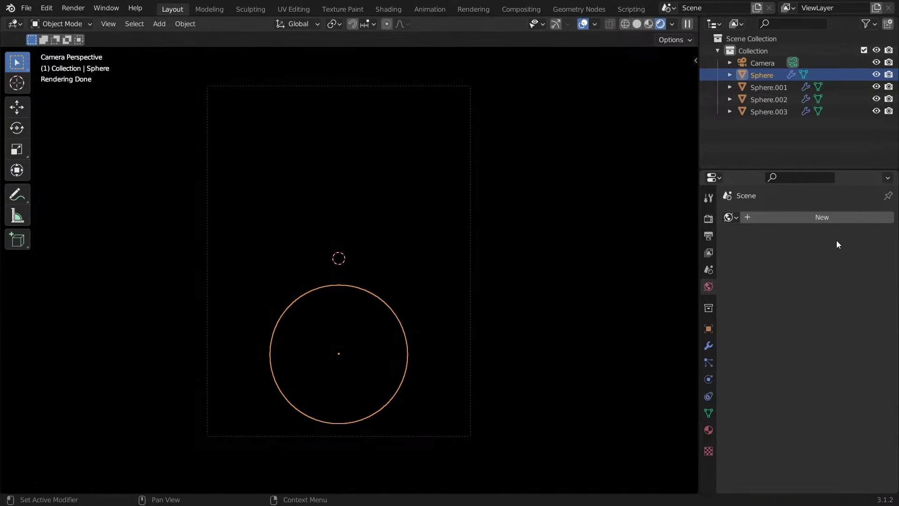
left_click(828, 219)
left_click(795, 292)
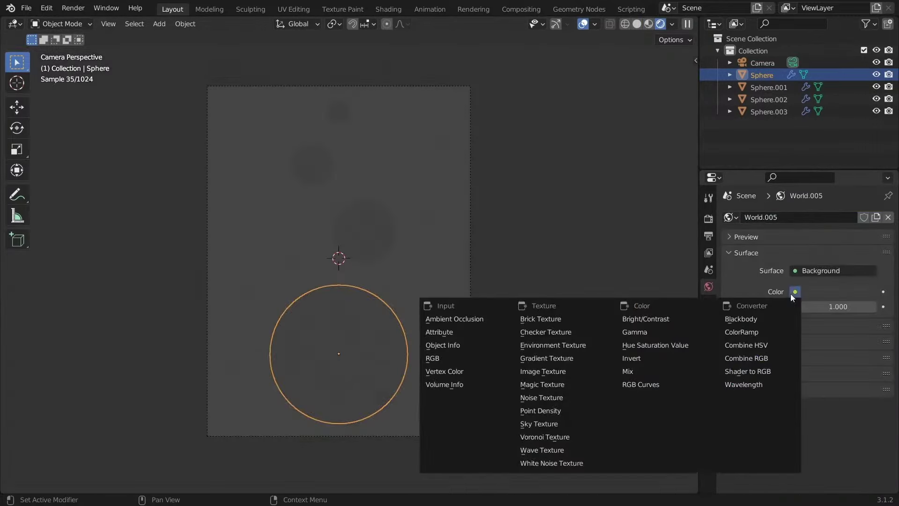
left_click(542, 421)
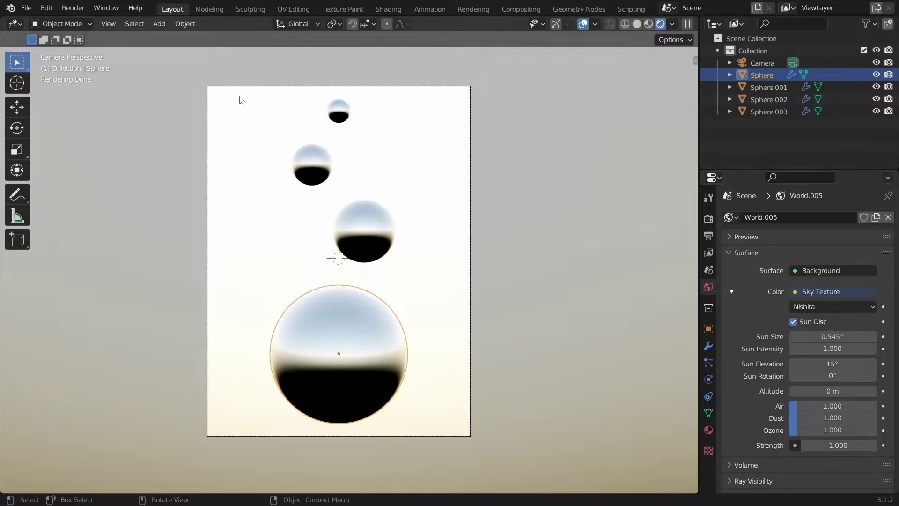
Step: Duplicate the Background node in the Shading workspace's world nodes and place the copy beneath the original
left_click(393, 10)
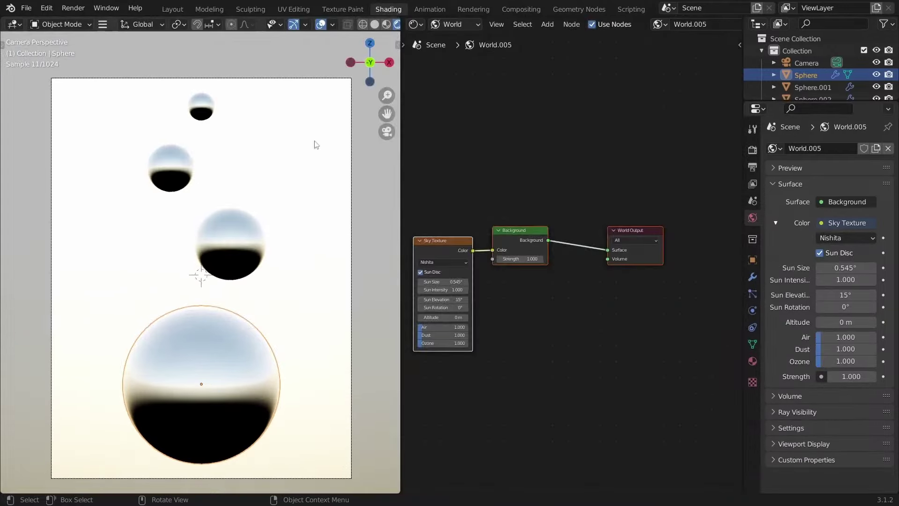
scroll(538, 263, "down", 4)
scroll(566, 265, "up", 5)
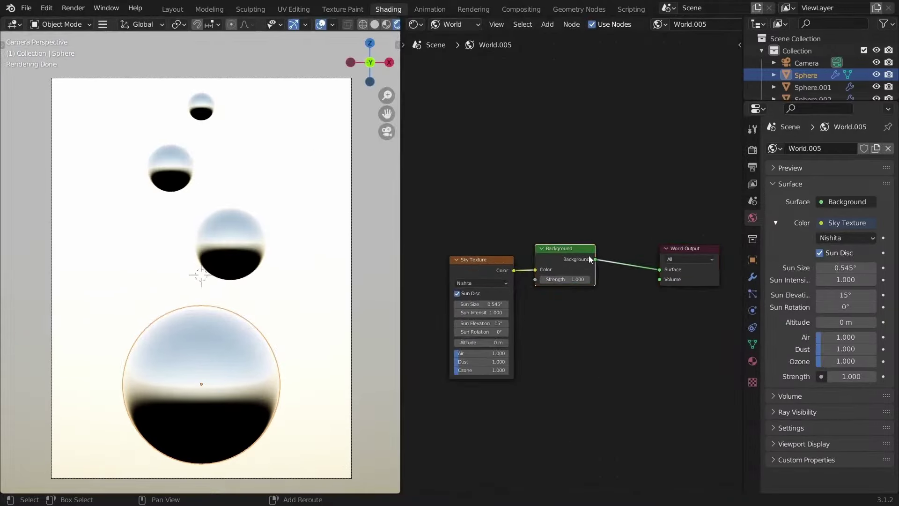
key("shift+d")
left_click(576, 326)
middle_click_drag(601, 289, 597, 274)
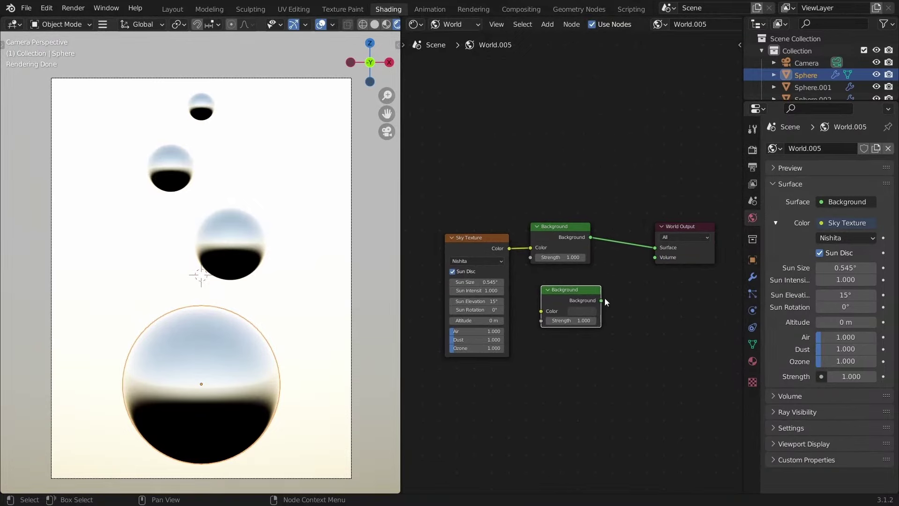
Step: Combine both Background nodes through a Mix Shader that feeds the World Output's surface
key("ctrl+0")
left_click_drag(593, 234, 676, 235)
middle_click_drag(553, 234, 583, 237)
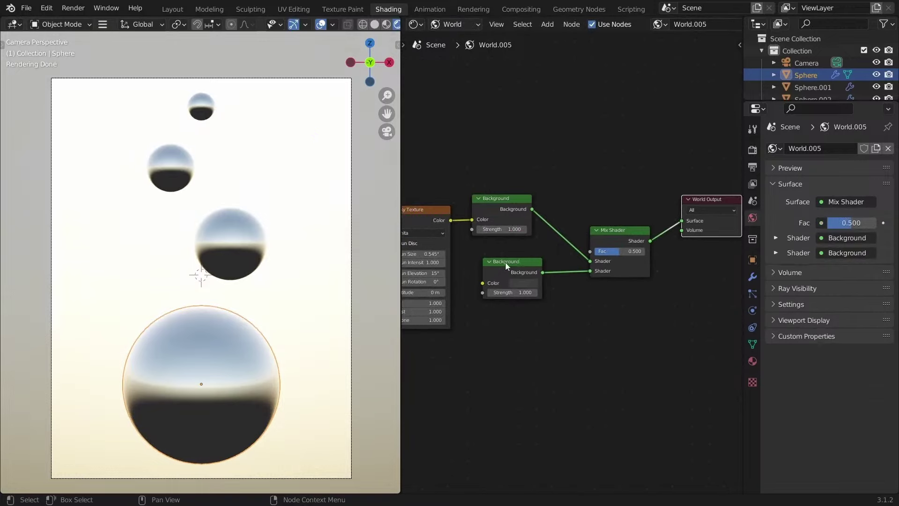
key("Home")
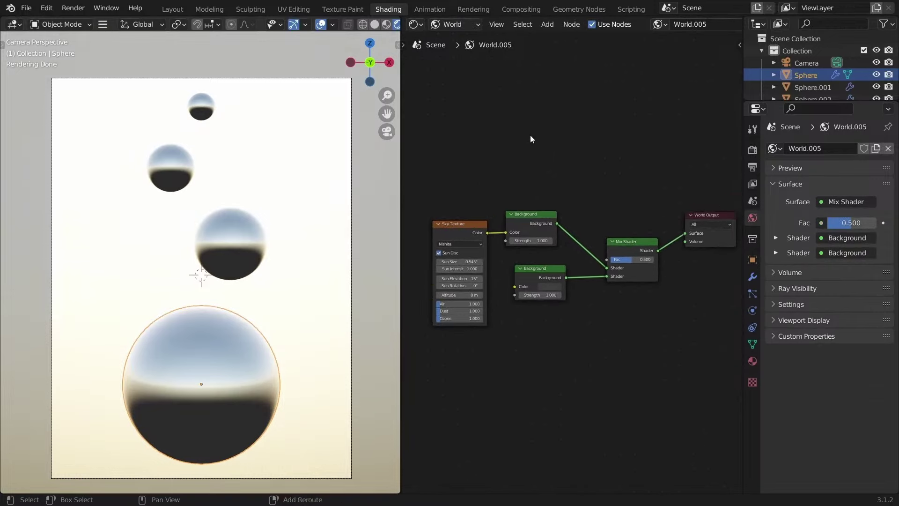
Step: Add a Light Path node above the others and connect its Is Camera Ray output to the Mix Shader's Fac
key("shift+a")
type("slight")
key("Return")
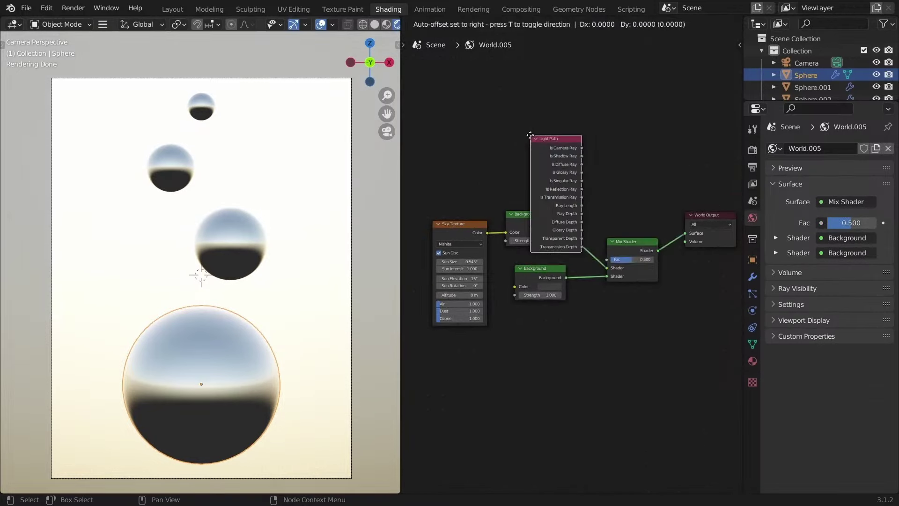
left_click(478, 97)
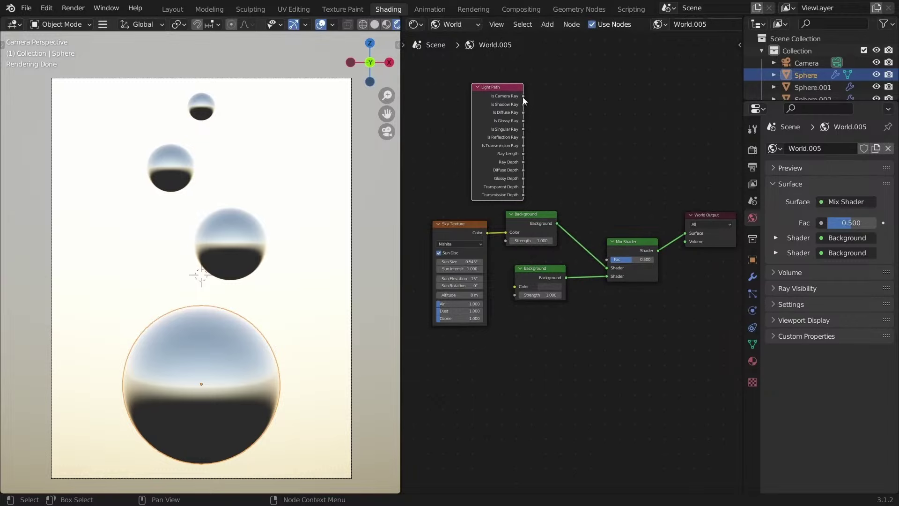
left_click_drag(523, 97, 611, 258)
scroll(330, 205, "down", 2, "shift")
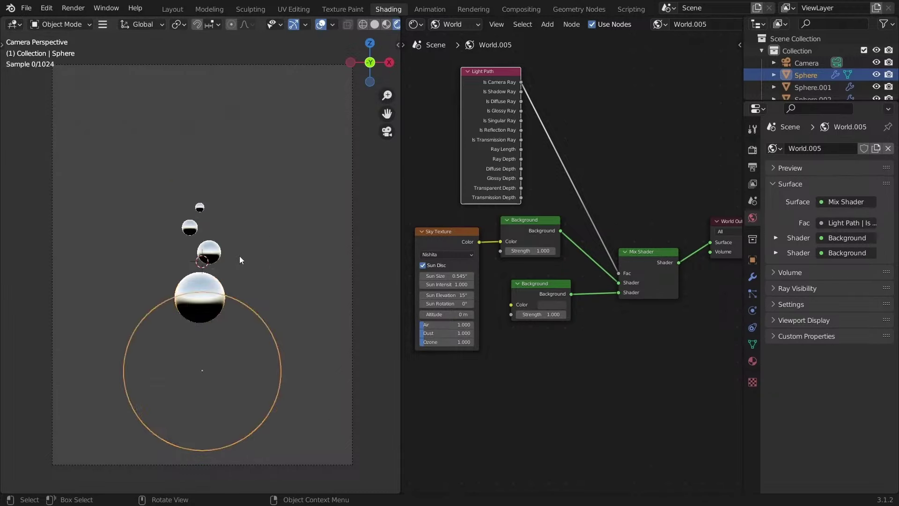
middle_click_drag(224, 253, 217, 255, "shift")
Step: Try swapping the Mix Shader's two shader inputs, and restore their original order
left_click(649, 272)
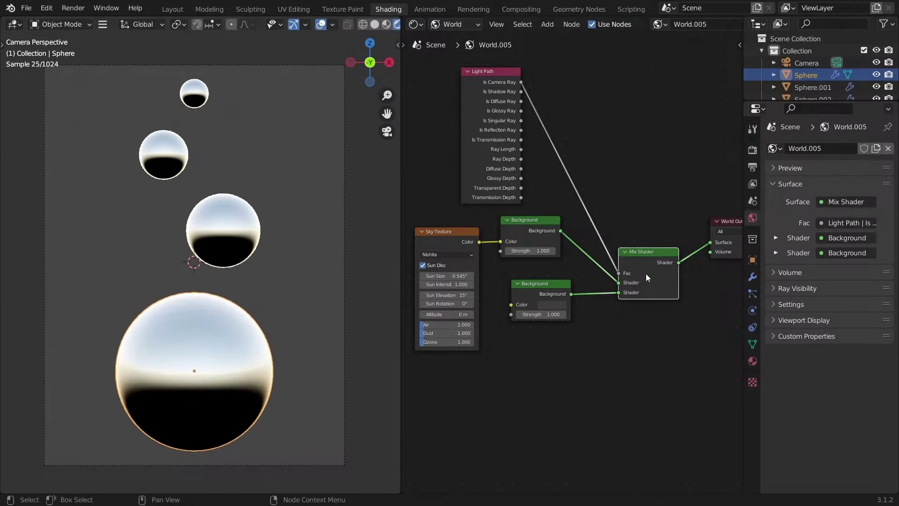
key("alt+s")
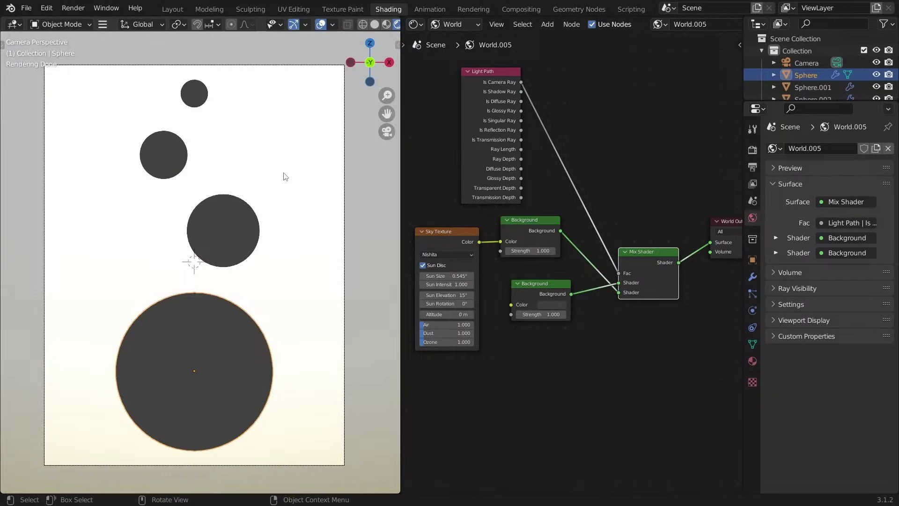
key("alt+s")
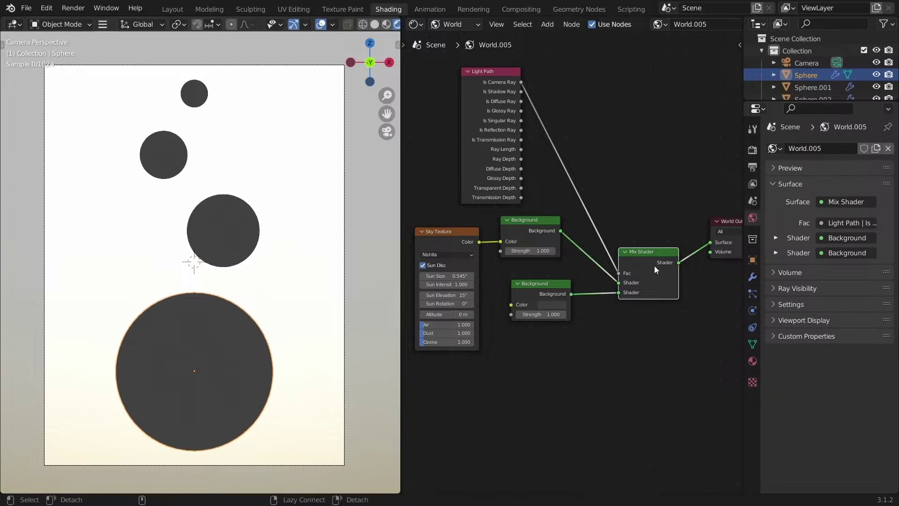
Step: Set the strength of the lower Background node to 0
middle_click_drag(564, 302, 579, 284)
left_click(560, 296)
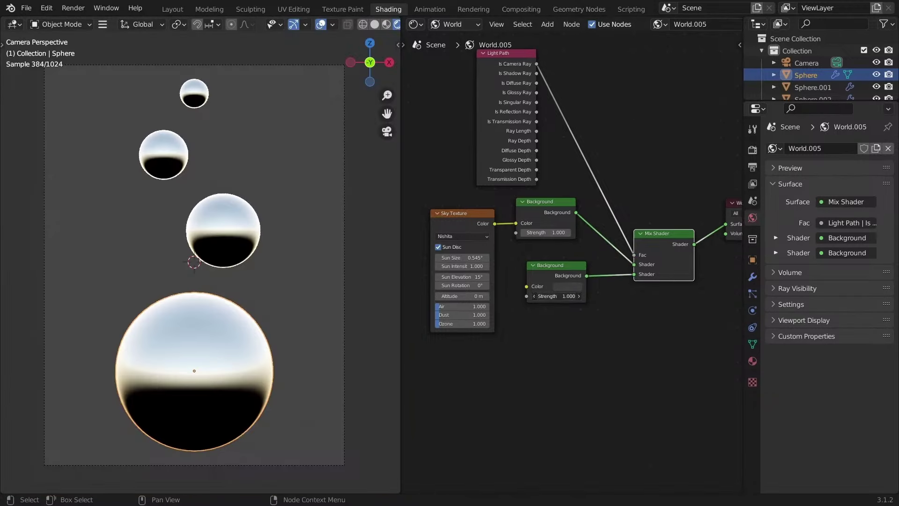
type("0")
key("Return")
middle_click_drag(244, 241, 275, 239, "shift")
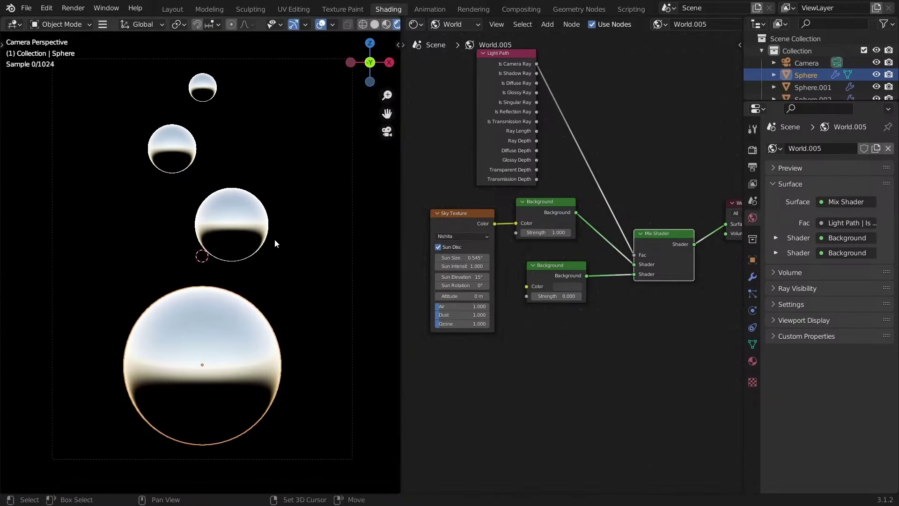
Step: Turn off the Sun Disc on the Sky Texture node
left_click(461, 213)
key("KP_Decimal")
middle_click_drag(626, 291, 635, 286)
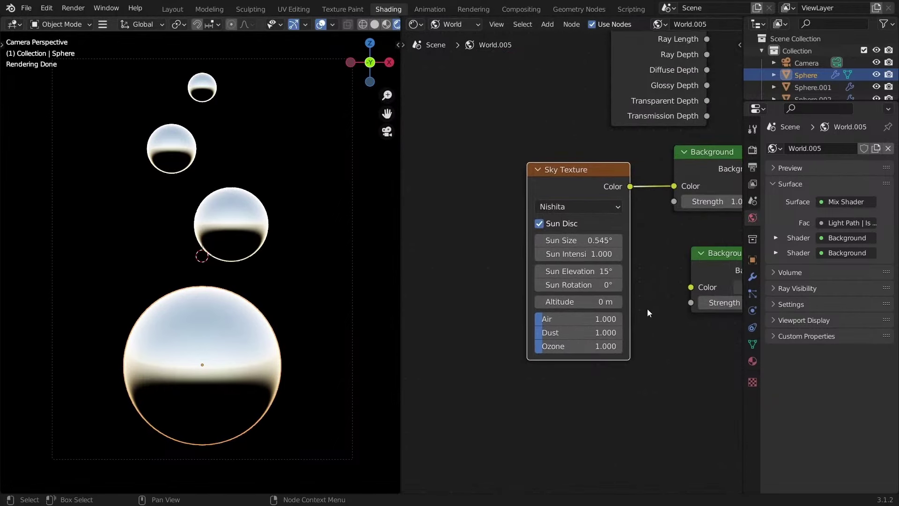
scroll(634, 264, "up", 1)
left_click(537, 220)
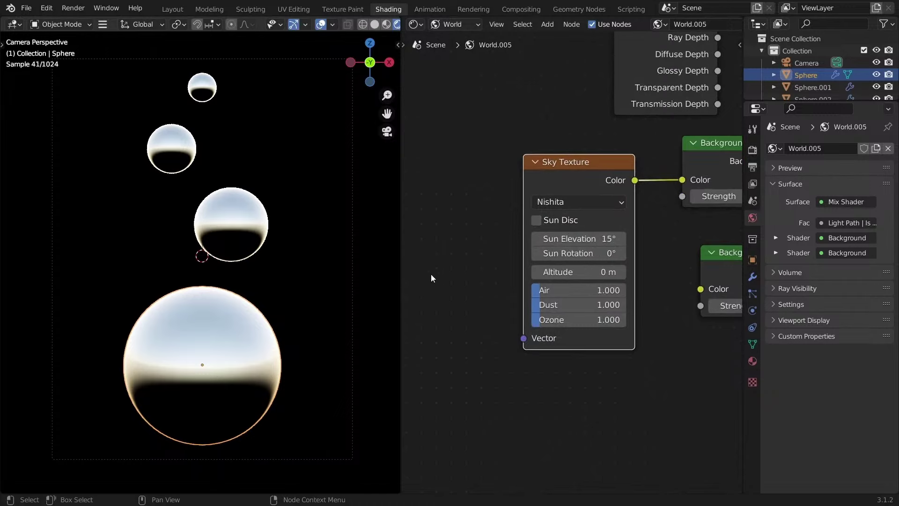
Step: Set the Sky Texture's sun elevation to 10° and sun rotation to 228°
left_click(569, 239)
type("10")
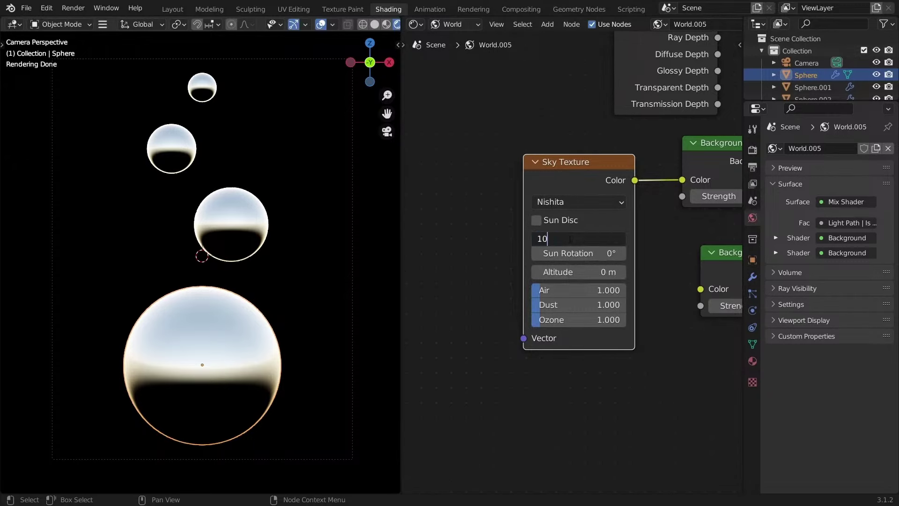
key("Return")
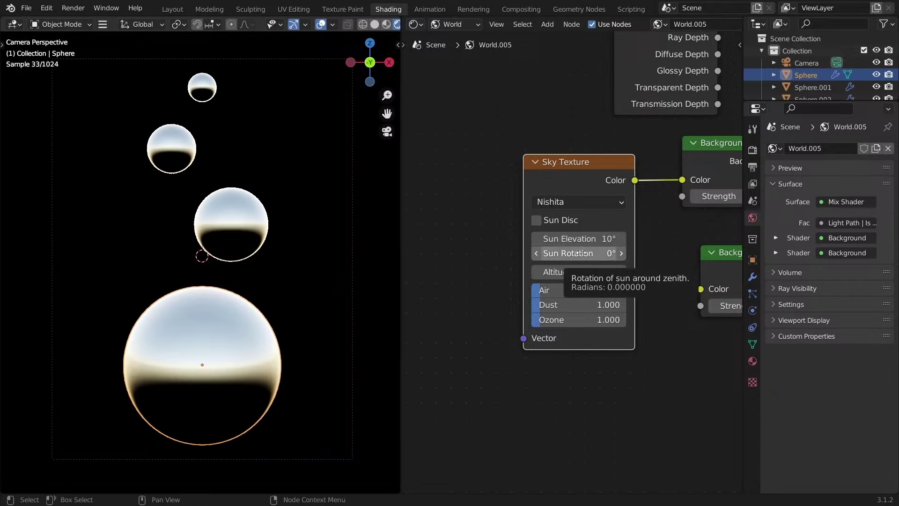
left_click(582, 253)
type("228")
key("Return")
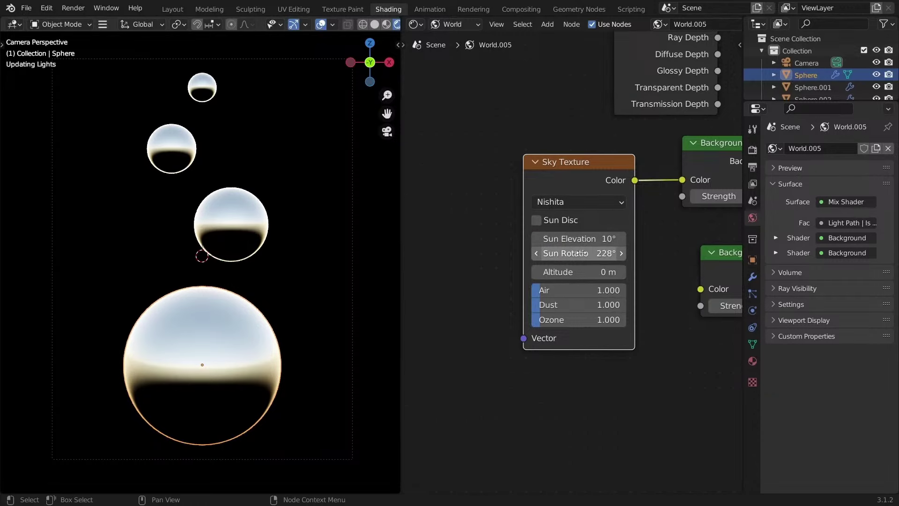
Step: Set the Sky Texture's altitude to 5000 m, air to about 0.162 and ozone to about 4.593
left_click(571, 272)
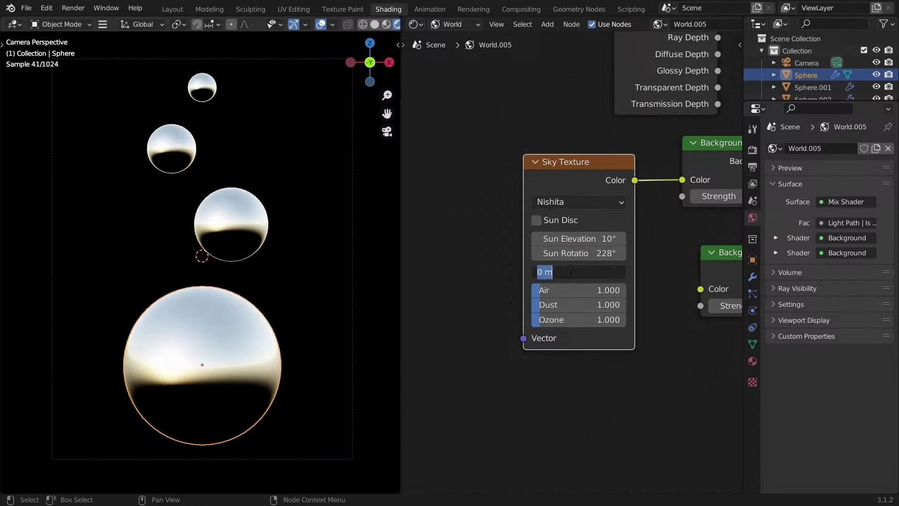
type("5000")
key("Return")
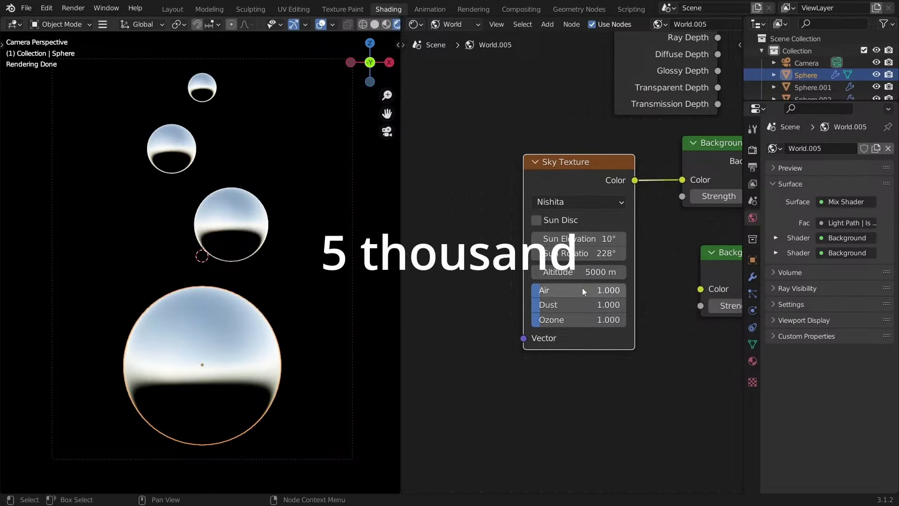
left_click_drag(584, 291, 505, 291)
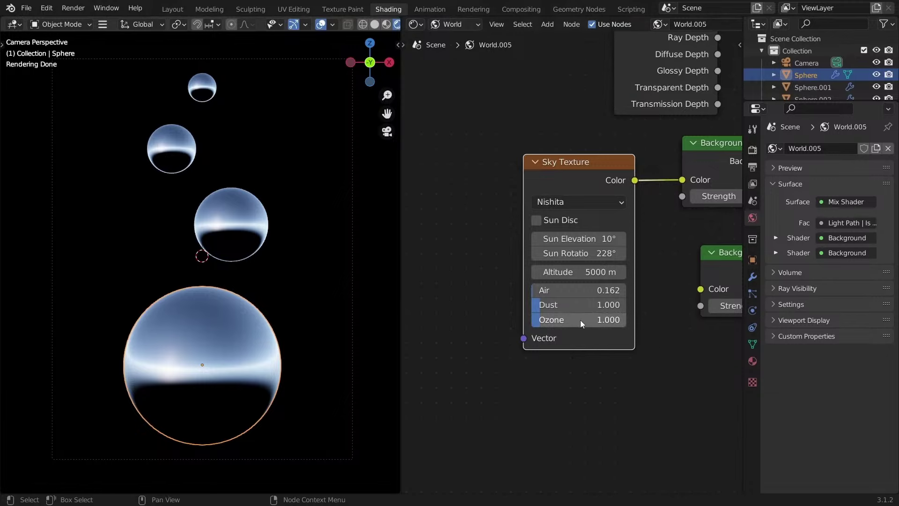
left_click_drag(581, 319, 629, 320)
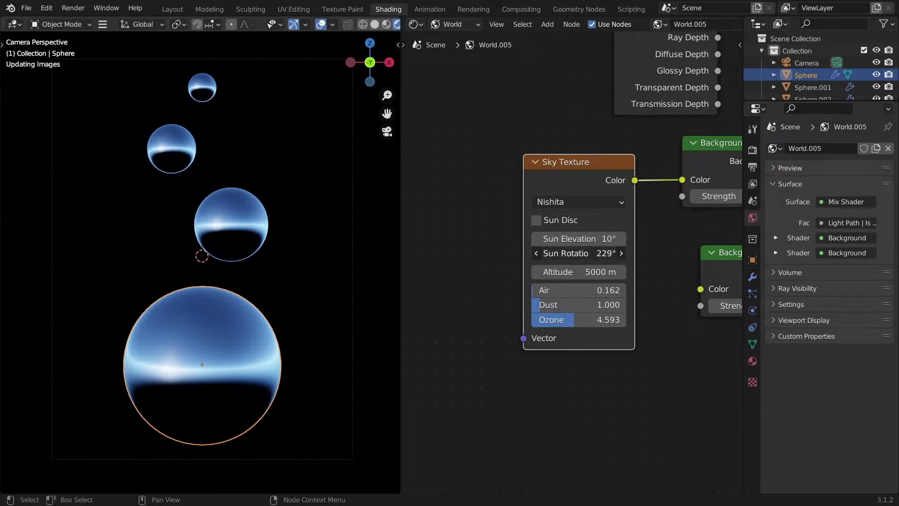
Step: Try other sun rotation and sun elevation values on the Sky Texture, and restore the previous ones
mouse_move(579, 252)
left_mouse_down()
mouse_move(591, 253)
mouse_move(577, 253)
left_mouse_up()
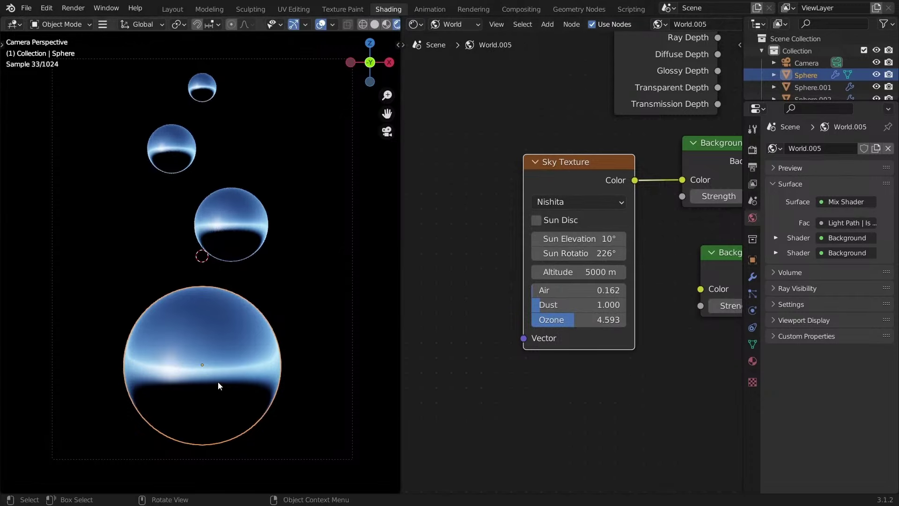
key("ctrl+z")
left_click_drag(579, 238, 435, 257)
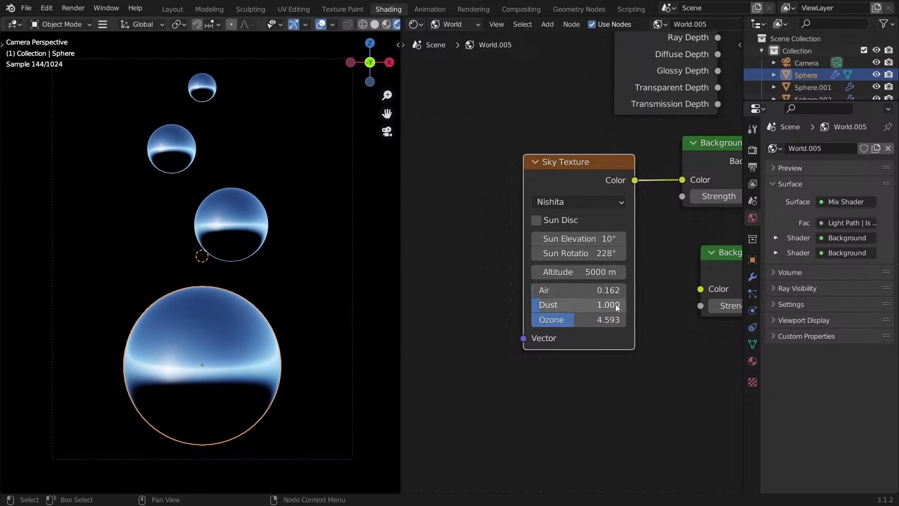
Step: Raise the Sky Texture's dust density to about 3.754
mouse_move(578, 306)
left_mouse_down()
mouse_move(633, 307)
mouse_move(564, 305)
left_mouse_up()
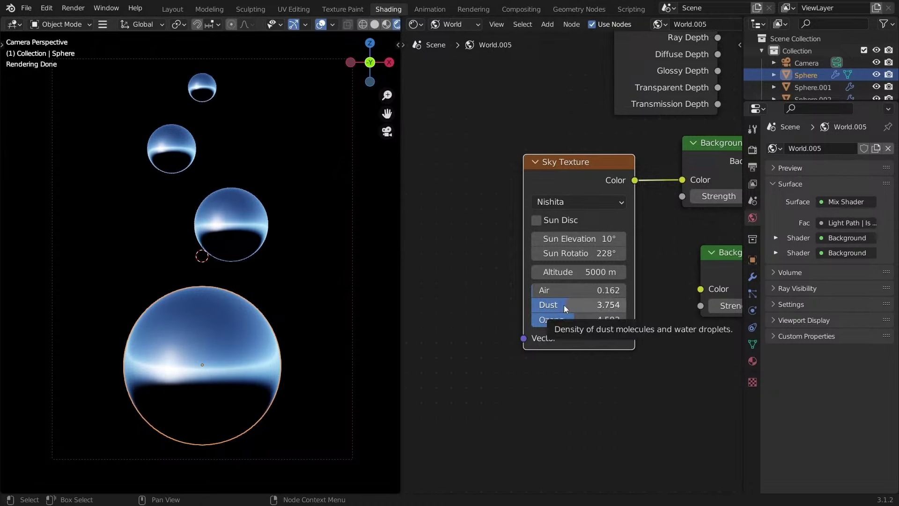
scroll(564, 305, "up", 2)
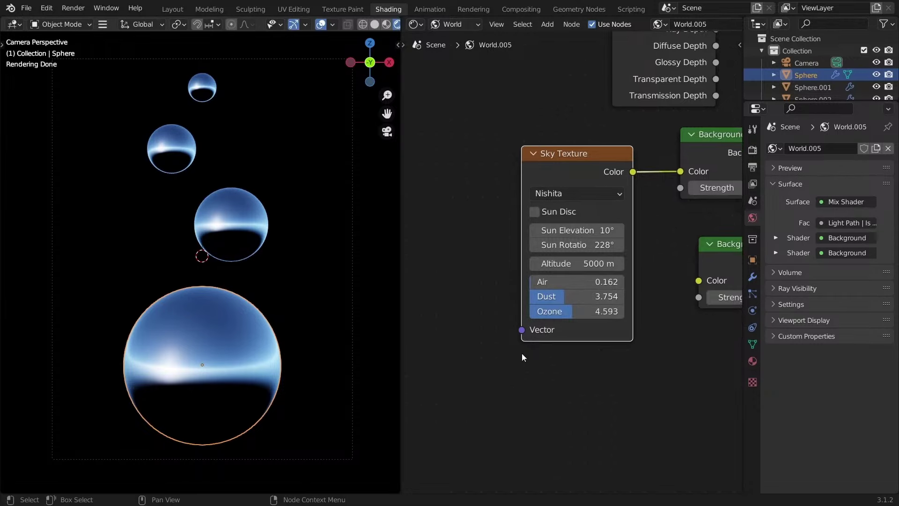
scroll(244, 300, "down", 2)
scroll(243, 300, "up", 3)
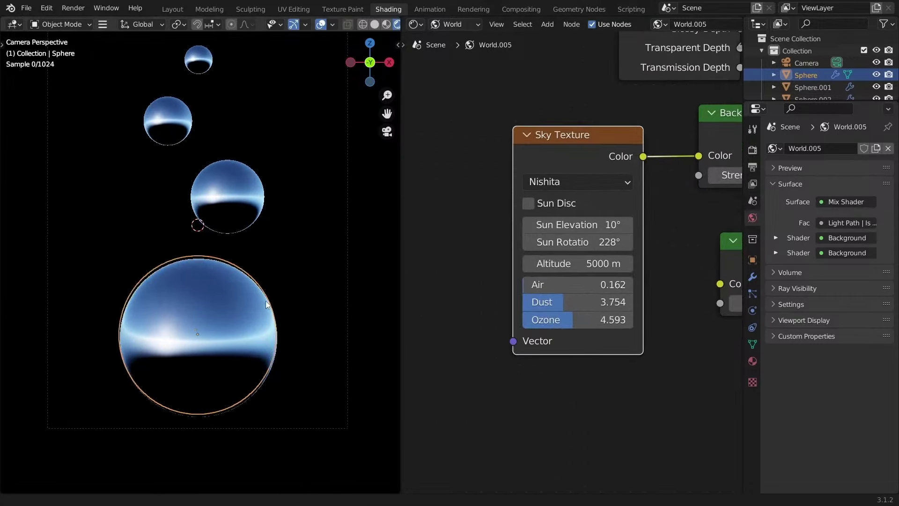
Step: Turn Glossy ray visibility on for the second-largest sphere to compare the reflections, and turn it off again
left_click(251, 204)
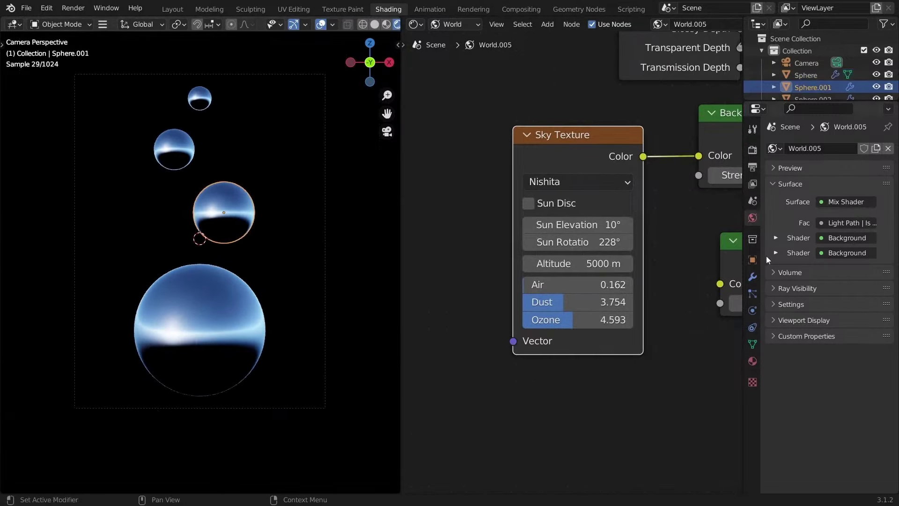
left_click(753, 260)
scroll(841, 424, "down", 5)
left_click(825, 439)
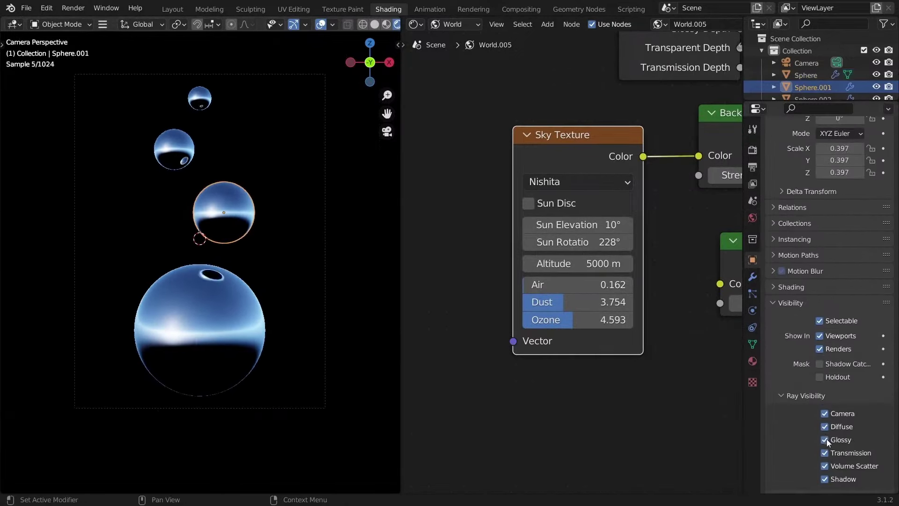
scroll(95, 270, "up", 1)
middle_click_drag(185, 271, 197, 277, "shift")
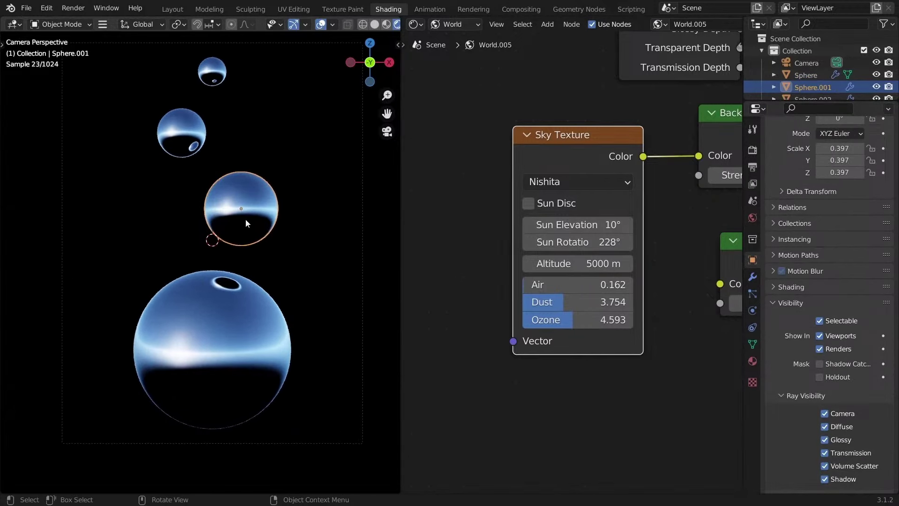
scroll(780, 309, "down", 1)
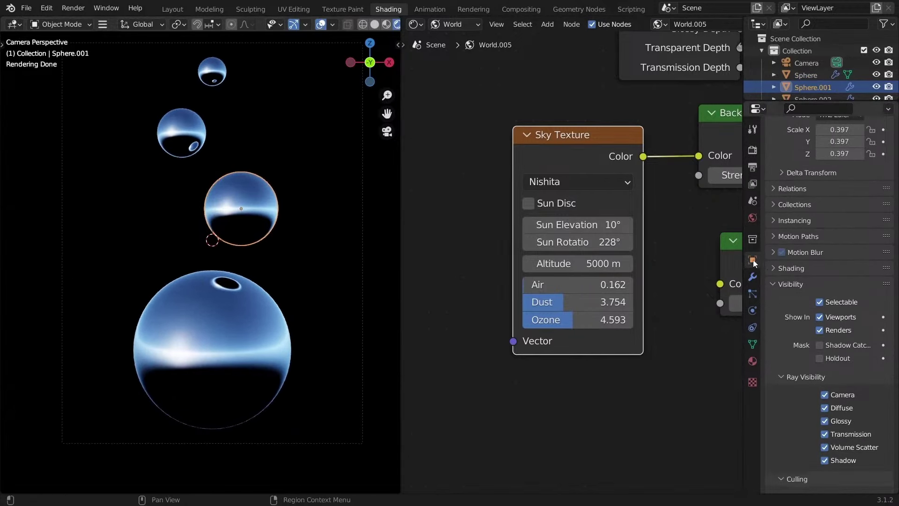
scroll(840, 434, "down", 1)
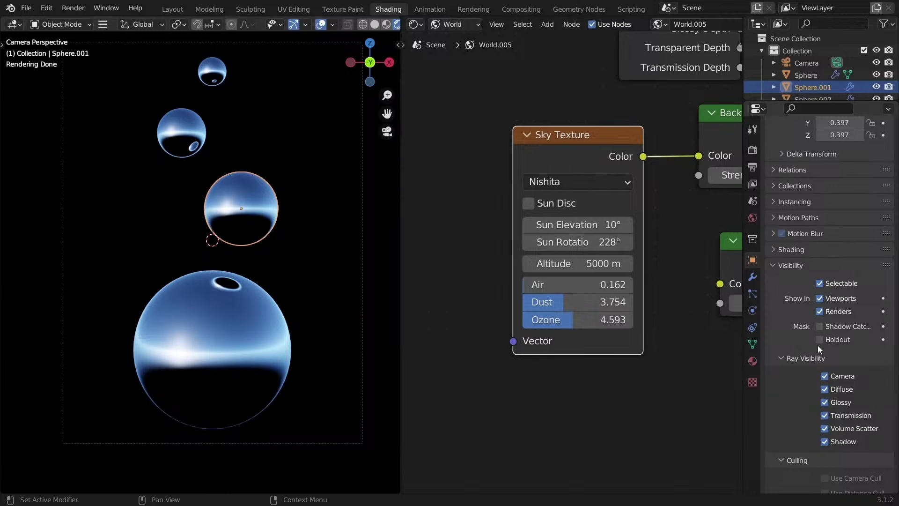
left_click(825, 402)
Step: Check the Glossy ray visibility of the other spheres, toggling it on and off for the third-largest one
left_click(187, 136)
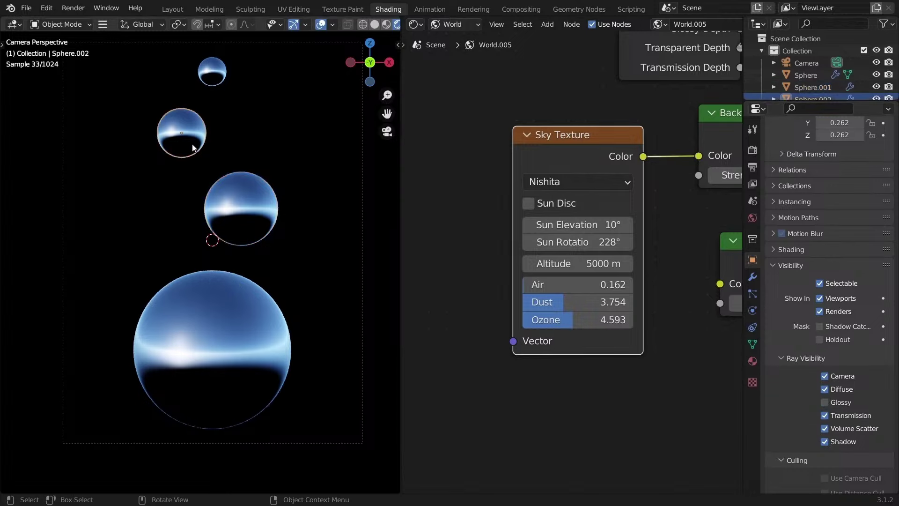
left_click(827, 402)
left_click(827, 402)
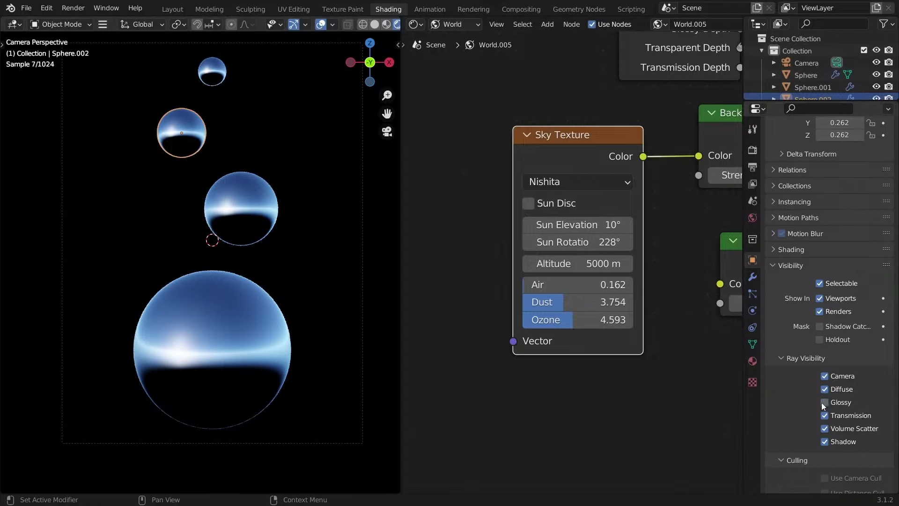
left_click(213, 84)
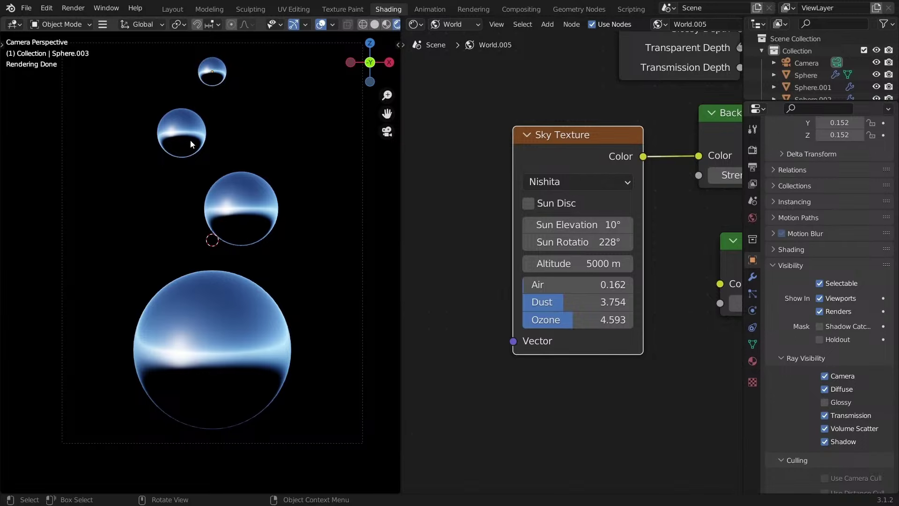
left_click(238, 231)
left_click(230, 300)
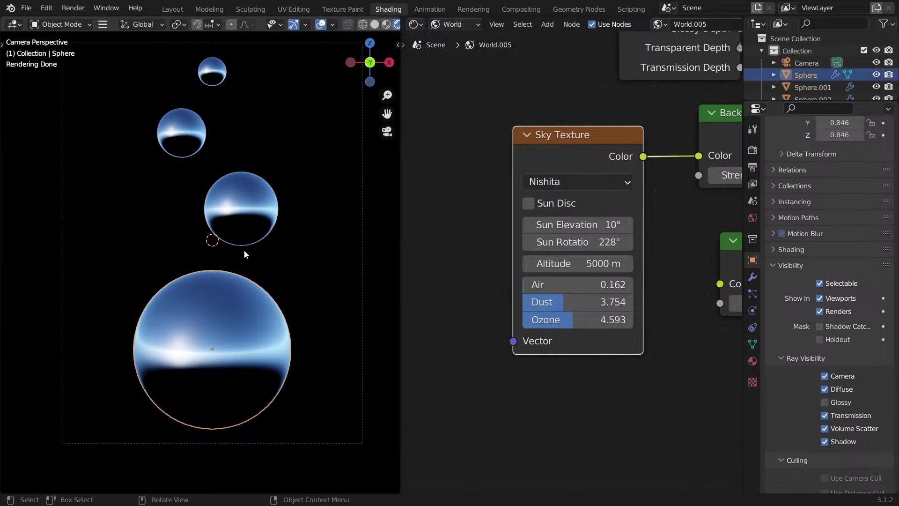
scroll(245, 262, "down", 2)
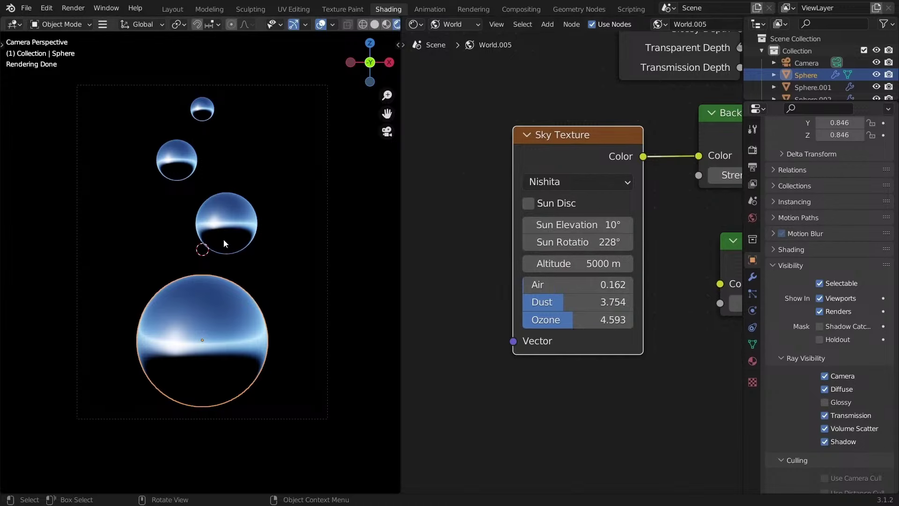
Step: Examine the Cycles render properties, including the sampling, denoise and color management settings
left_click(752, 150)
scroll(834, 277, "up", 5)
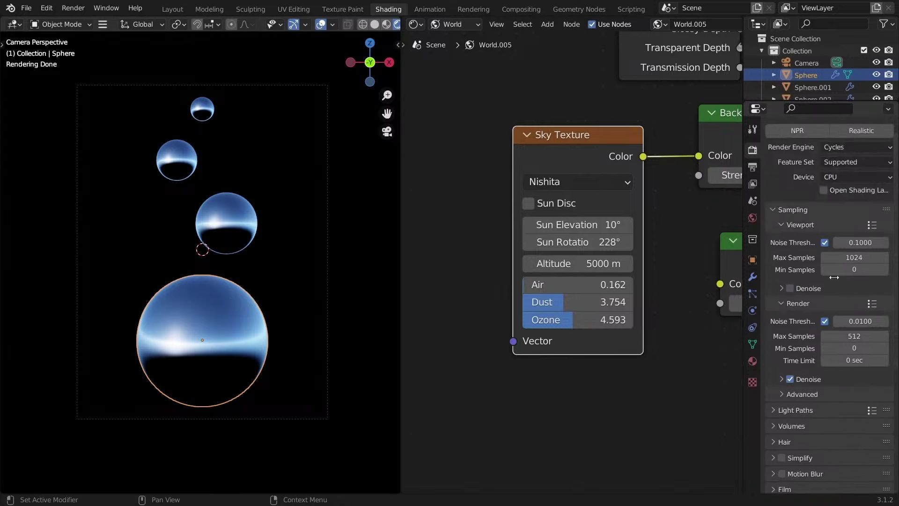
scroll(811, 232, "down", 6)
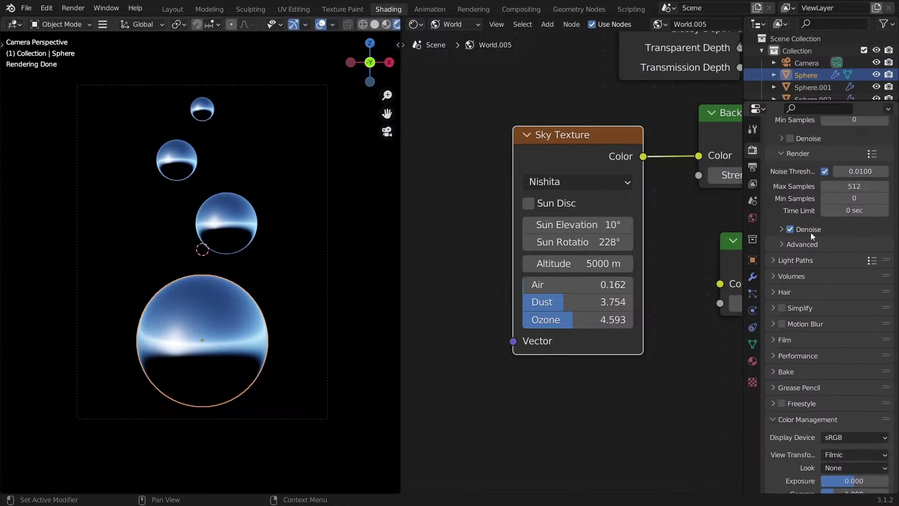
scroll(819, 434, "down", 2)
scroll(839, 414, "up", 6)
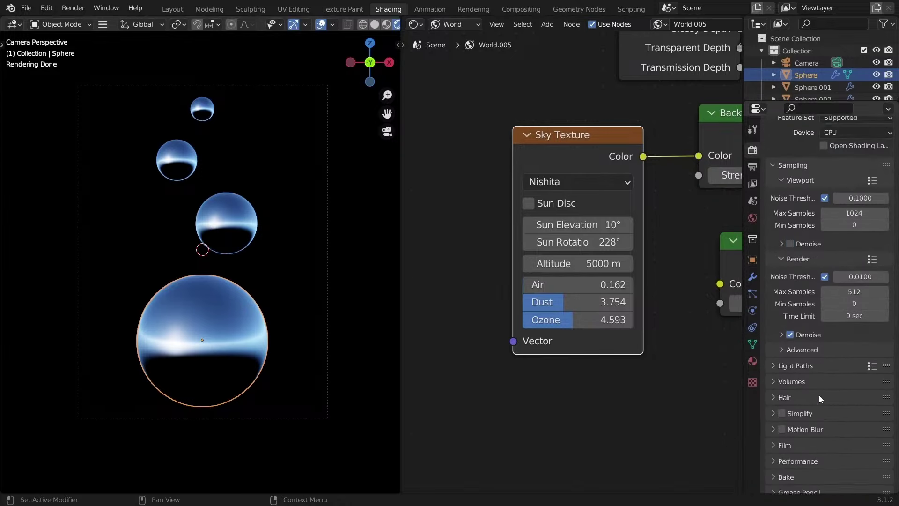
scroll(823, 394, "up", 3)
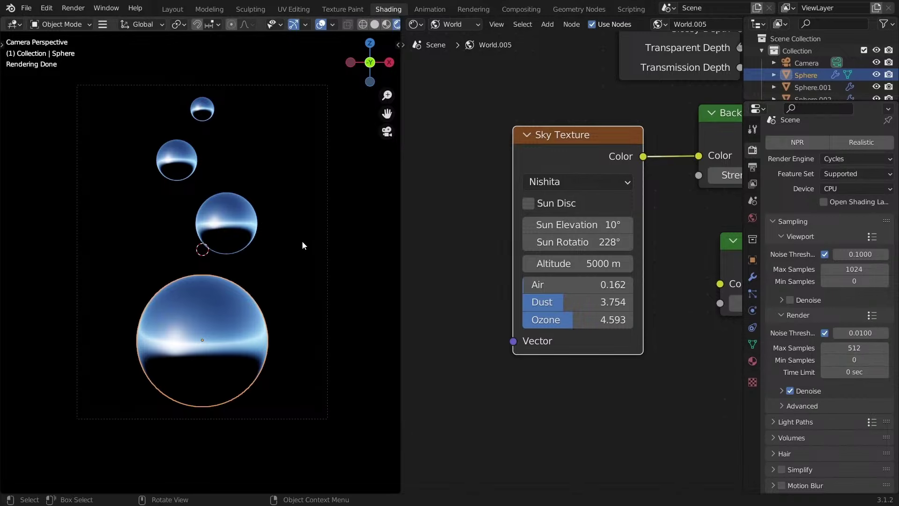
Step: Render the current frame, inspect the rendered spheres and close the render window
key("F12")
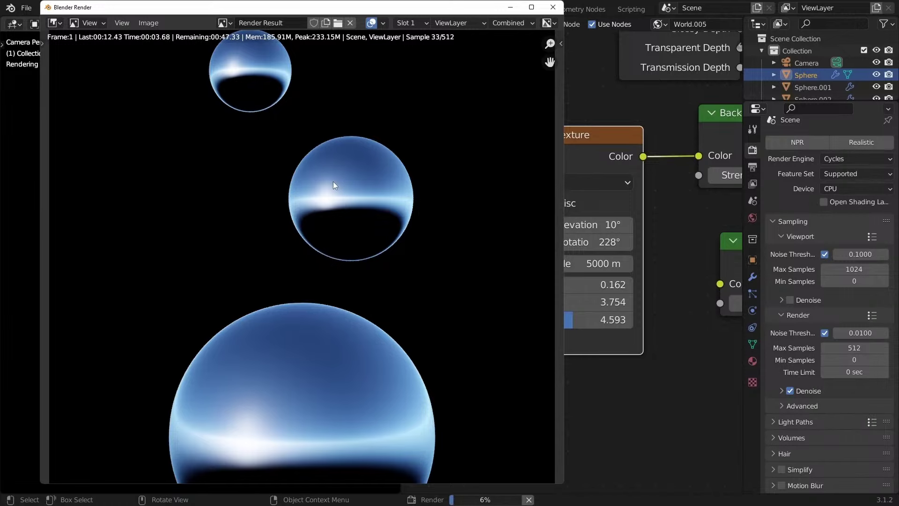
scroll(333, 181, "down", 1)
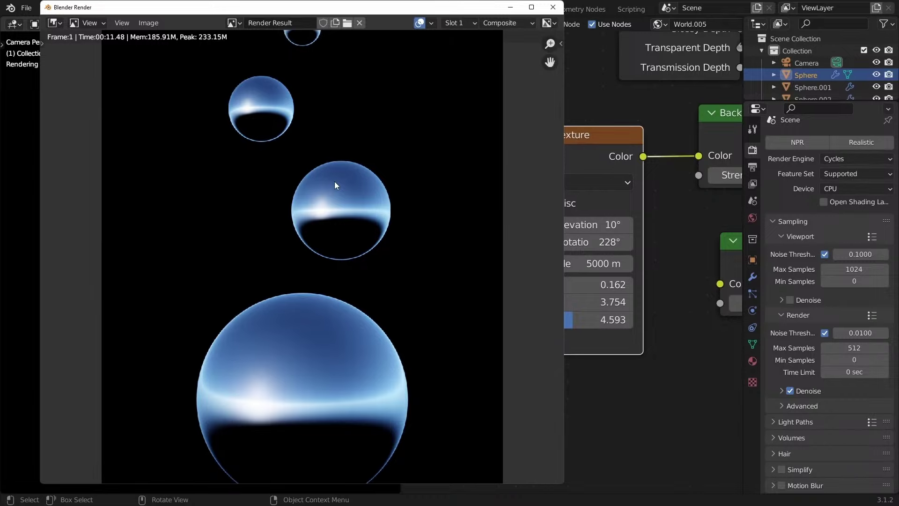
left_click(553, 7)
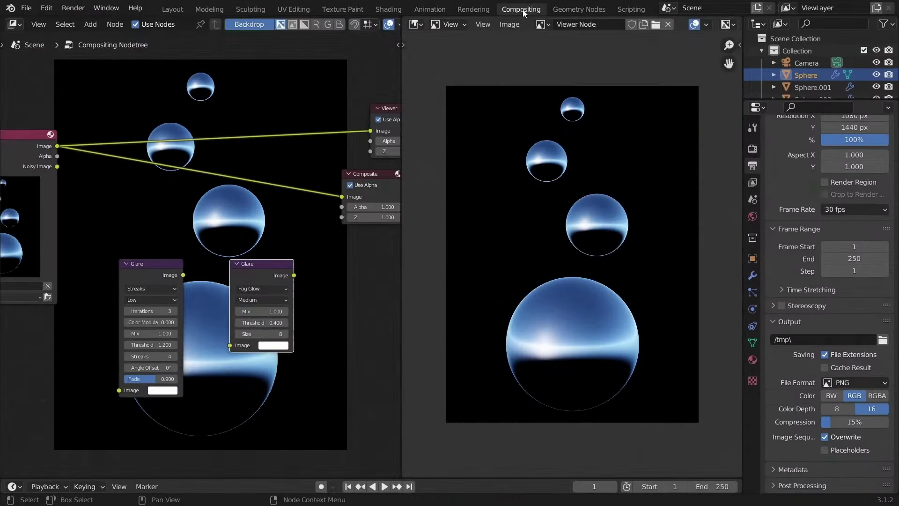
Step: Switch to the Compositing workspace, start saving the viewer image and create and open a Desktop folder named tut
left_click(522, 9)
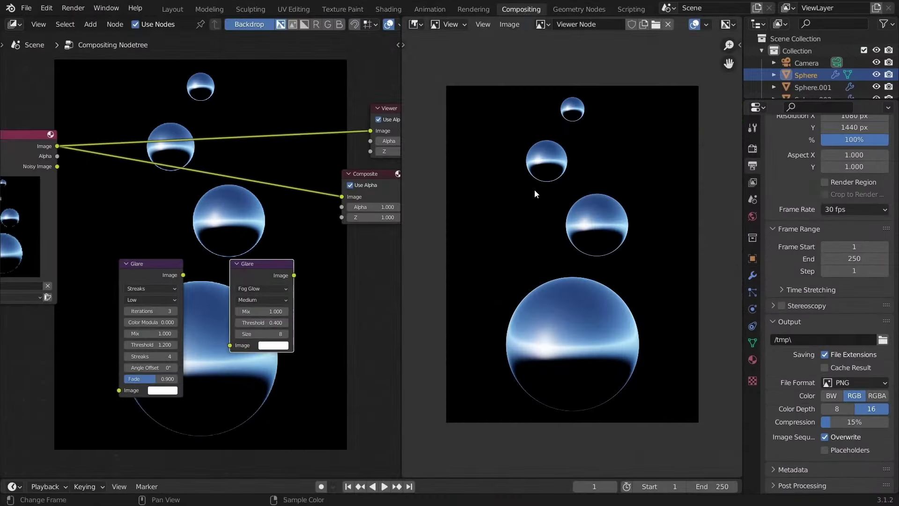
middle_click_drag(535, 194, 539, 181)
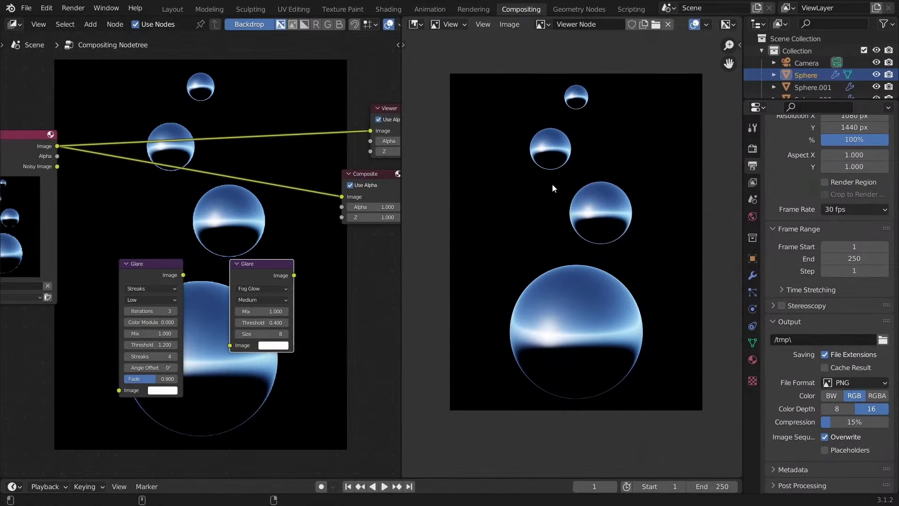
key("shift+alt+s")
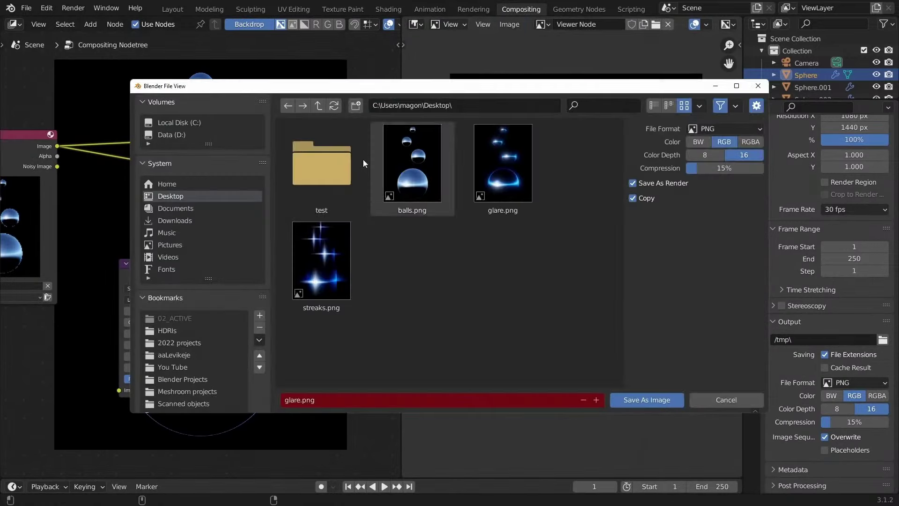
left_click(356, 105)
type("tut")
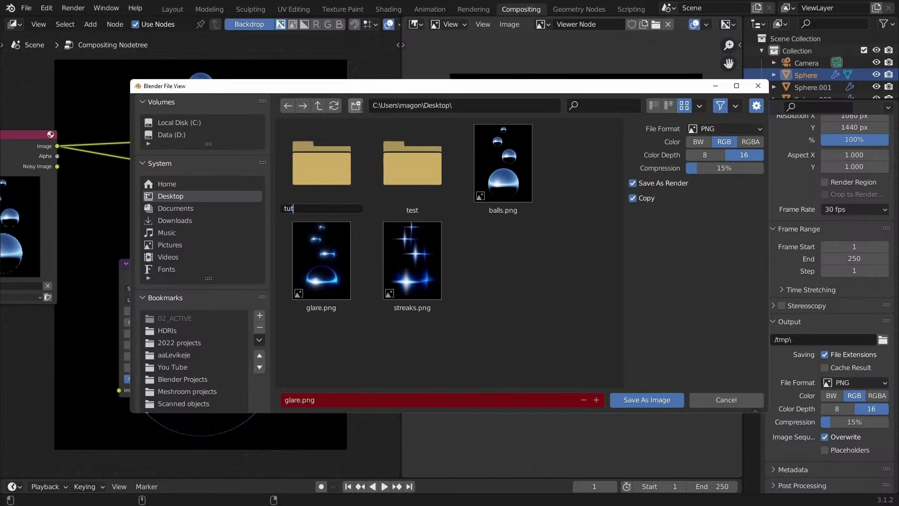
key("Return")
double_click(401, 183)
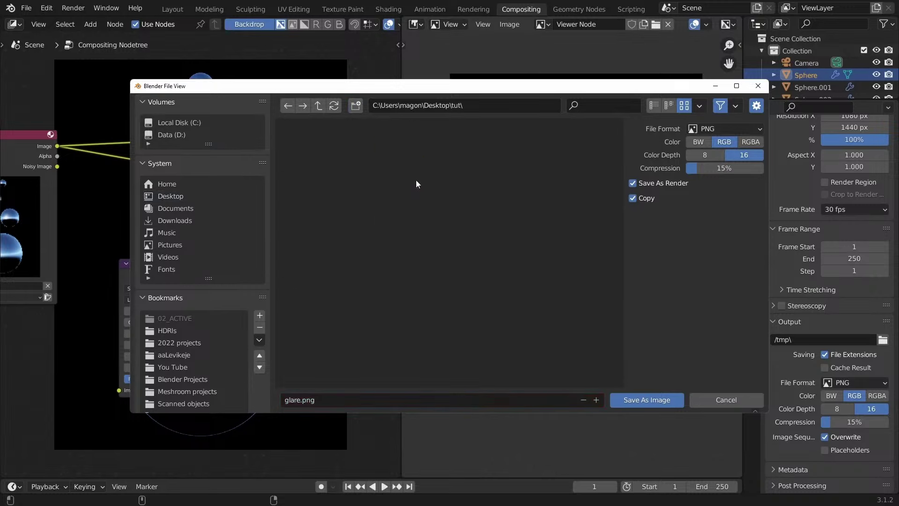
Step: Save the viewer image as balls.png in the tut folder
left_click(361, 397)
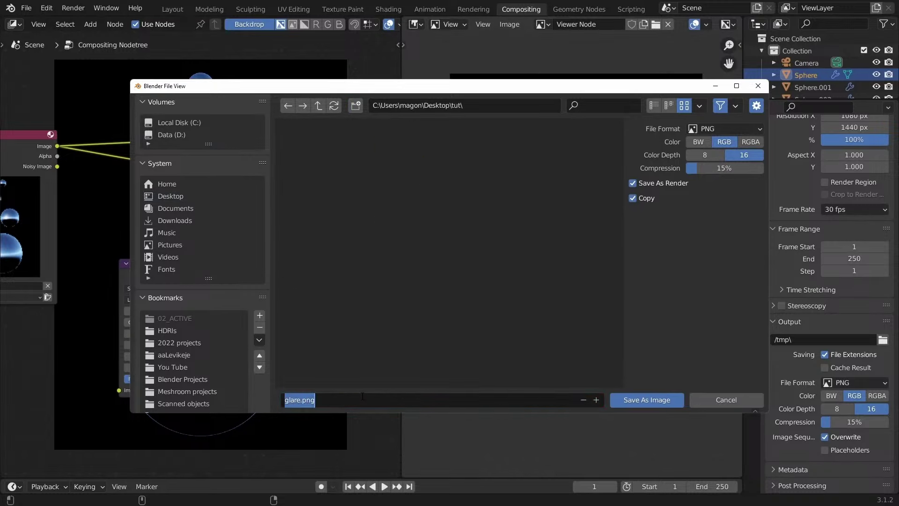
type("balls")
key("Return")
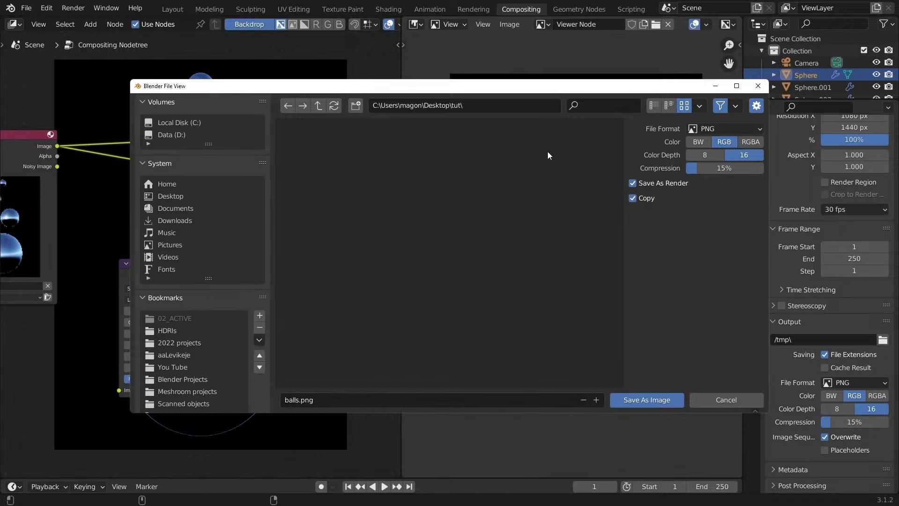
left_click(647, 402)
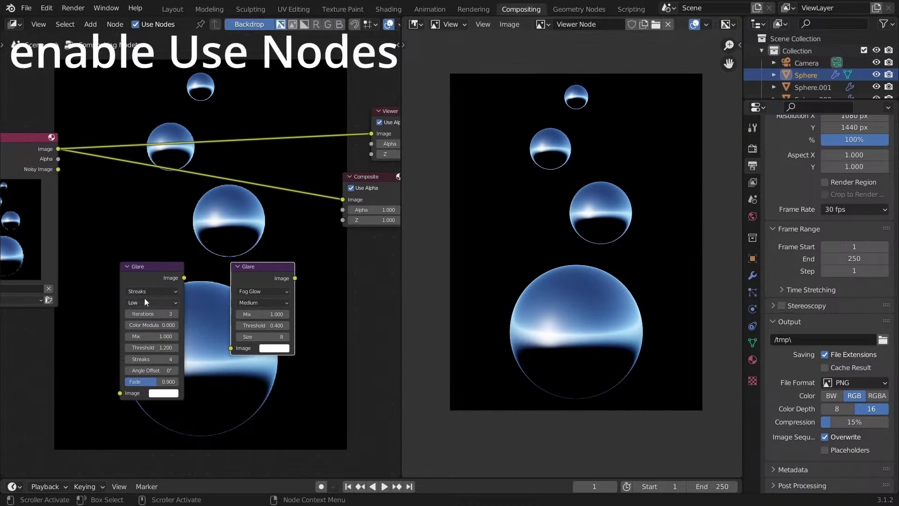
Step: Add a Glare node and insert it between the Render Layers image output and both the Composite and Viewer nodes
left_click(152, 273)
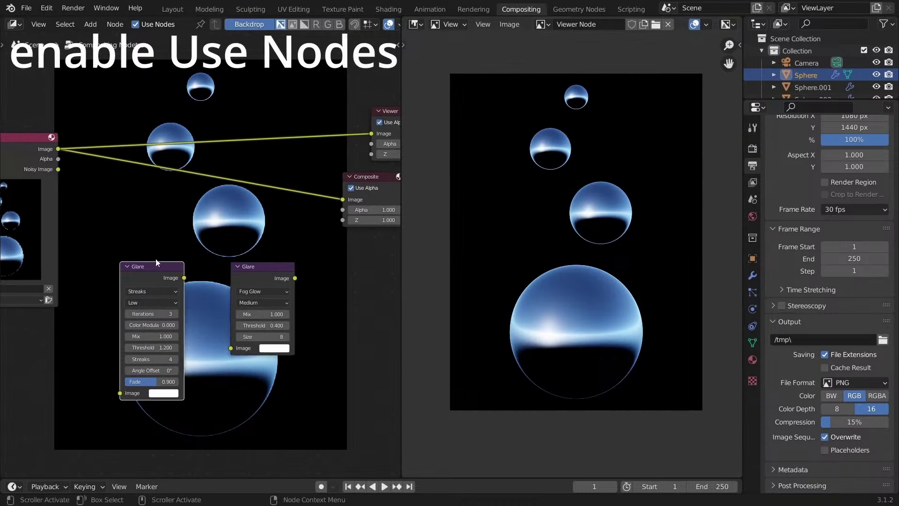
middle_click_drag(152, 253, 163, 266)
key("shift+a")
type("s")
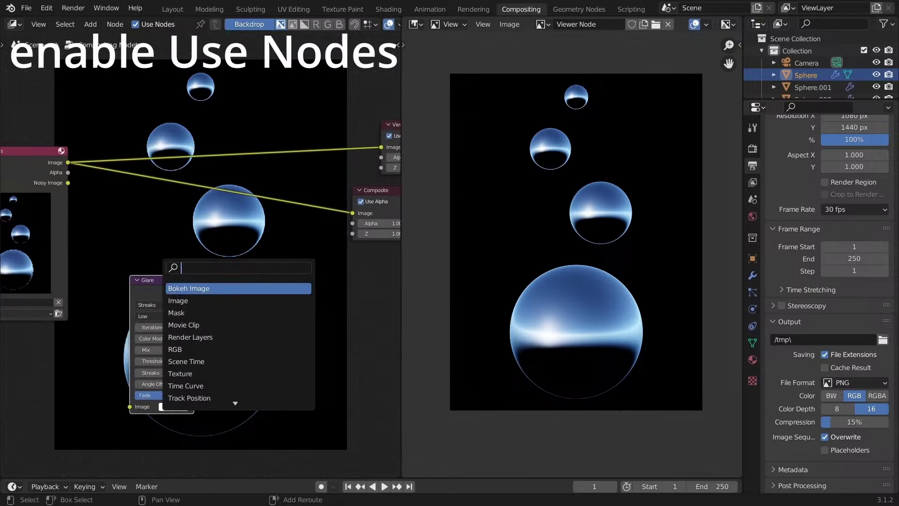
type("glare")
key("Return")
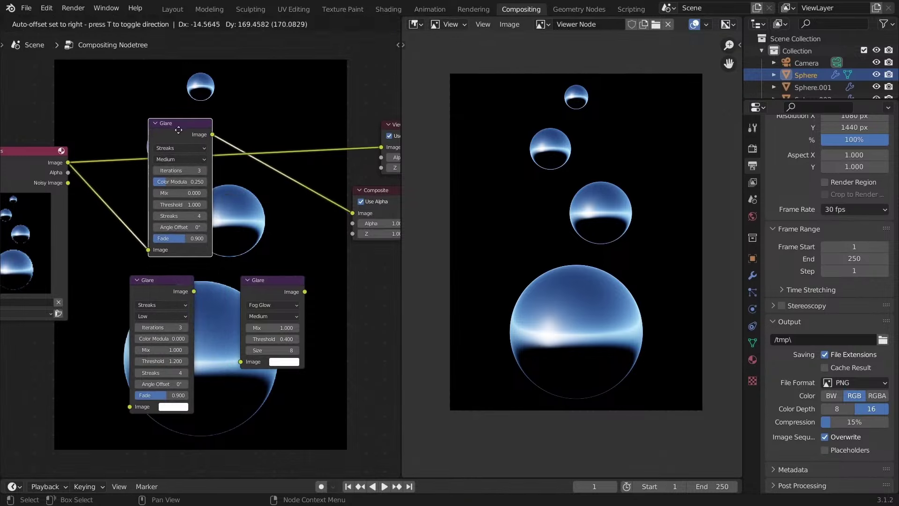
left_click(179, 130)
middle_click_drag(201, 132, 171, 137)
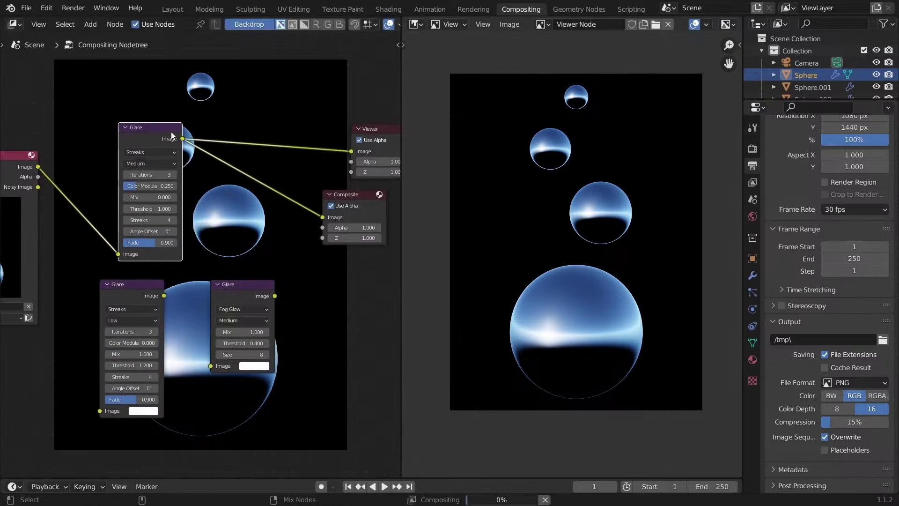
scroll(560, 195, "up", 2)
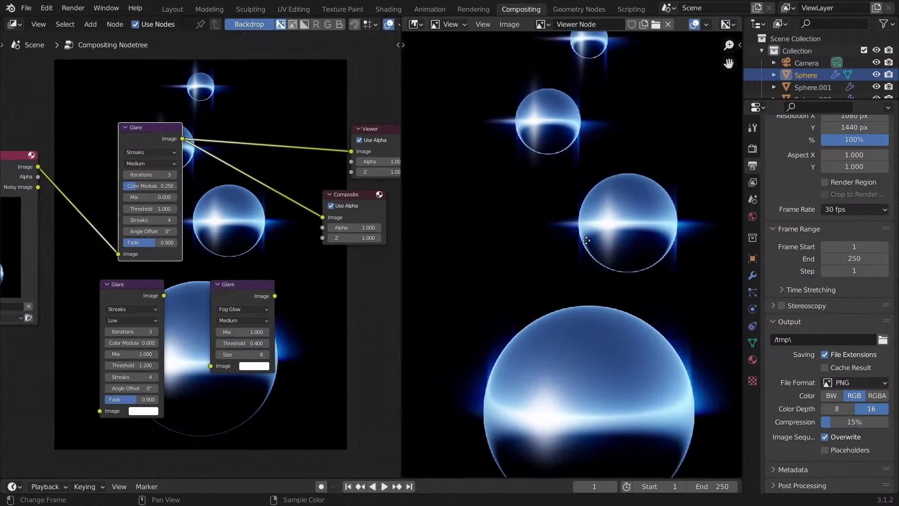
scroll(586, 240, "down", 2)
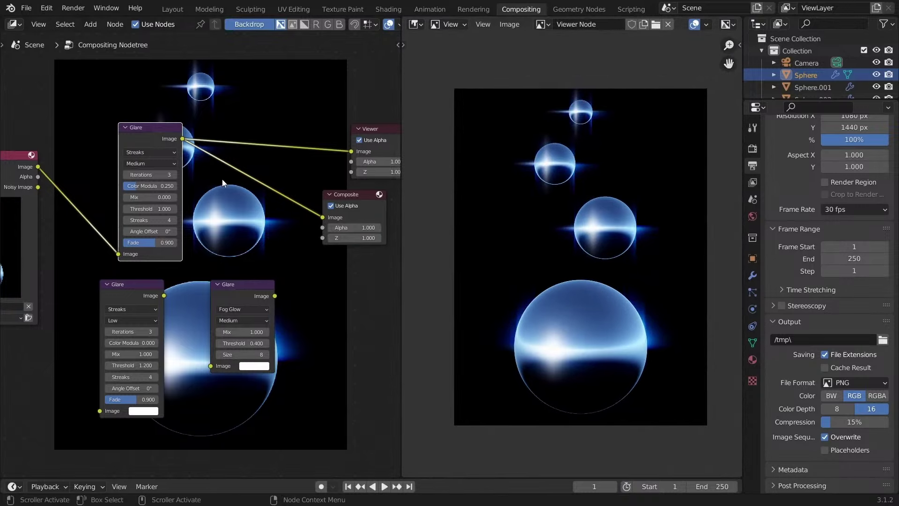
Step: Set the quality of the connected Streaks Glare node to Low and inspect the result in the viewer
scroll(225, 185, "up", 1)
middle_click_drag(229, 190, 227, 189)
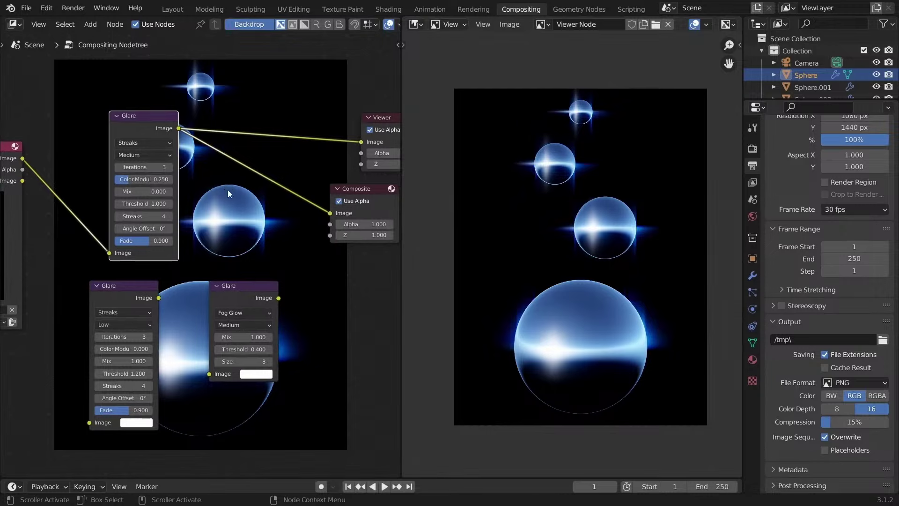
left_click(133, 155)
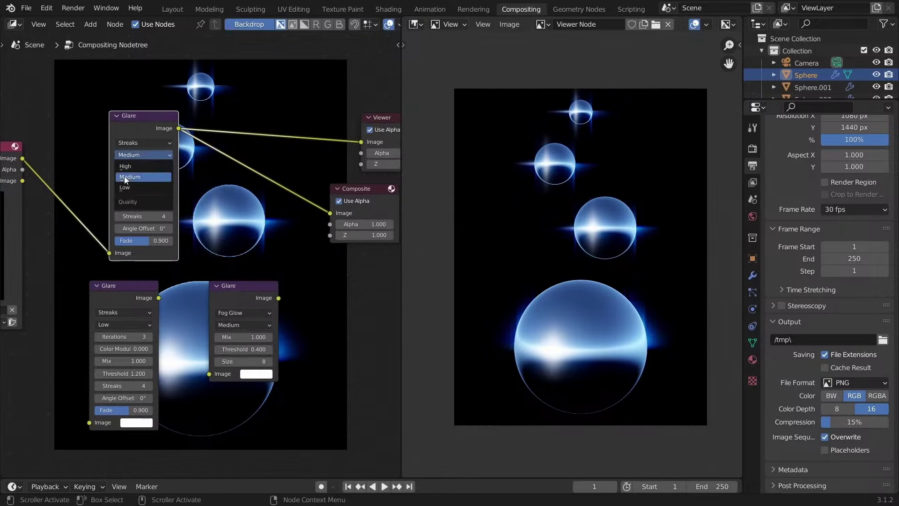
left_click(125, 188)
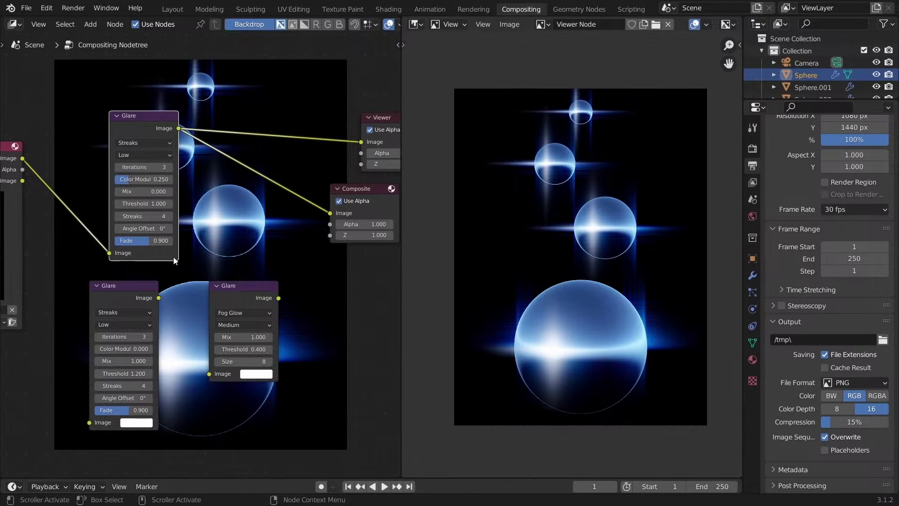
scroll(606, 216, "up", 4)
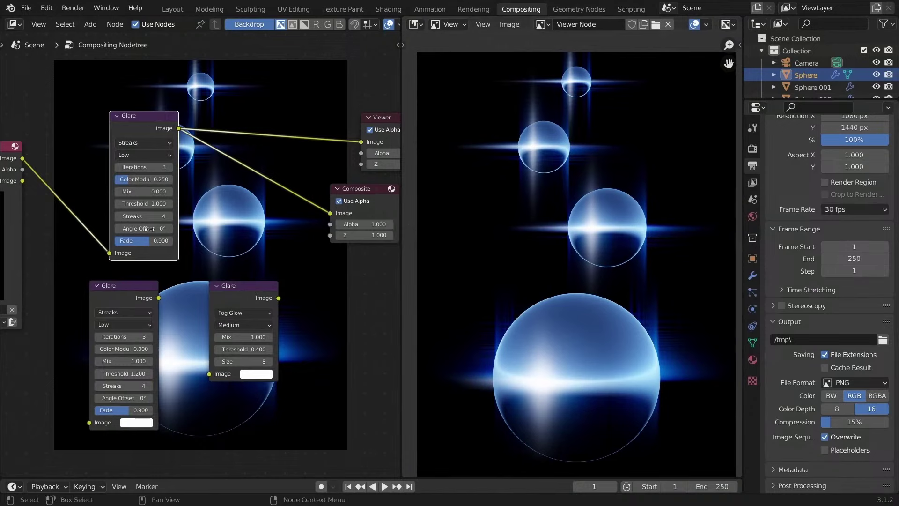
Step: Set the color modulation to 0 and the threshold to 1.2 on the connected Streaks Glare node
left_click_drag(145, 183, 114, 183)
left_click(140, 205)
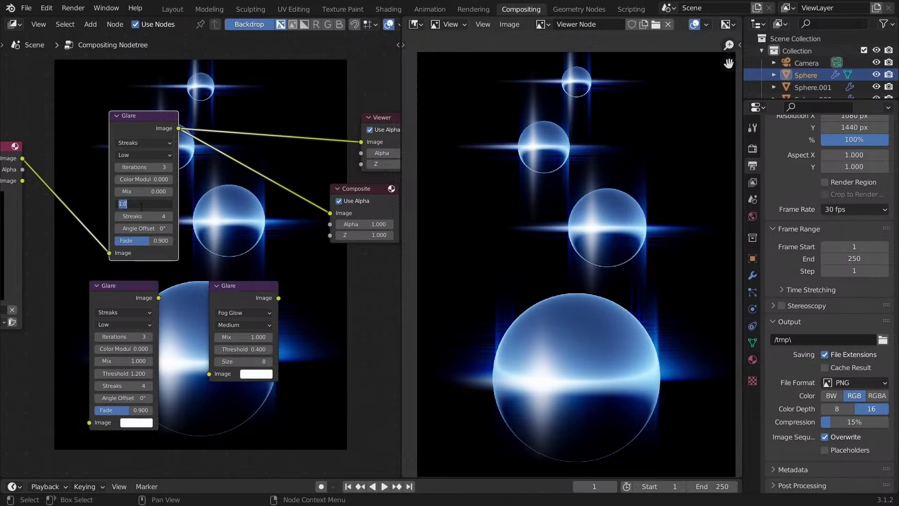
type("1.2")
key("Return")
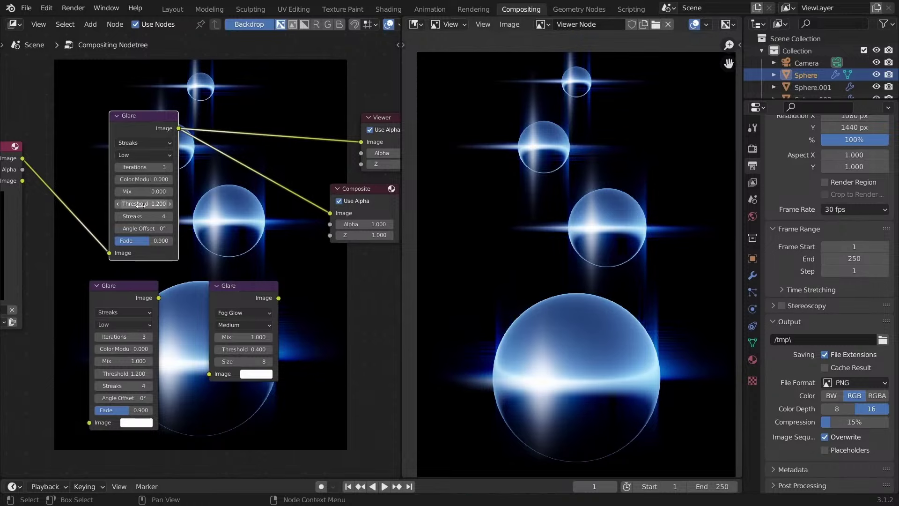
Step: Try 5 streaks and a rotated angle offset on the connected Glare node, restoring 4 streaks and an offset of 0°
middle_click_drag(563, 316, 584, 269)
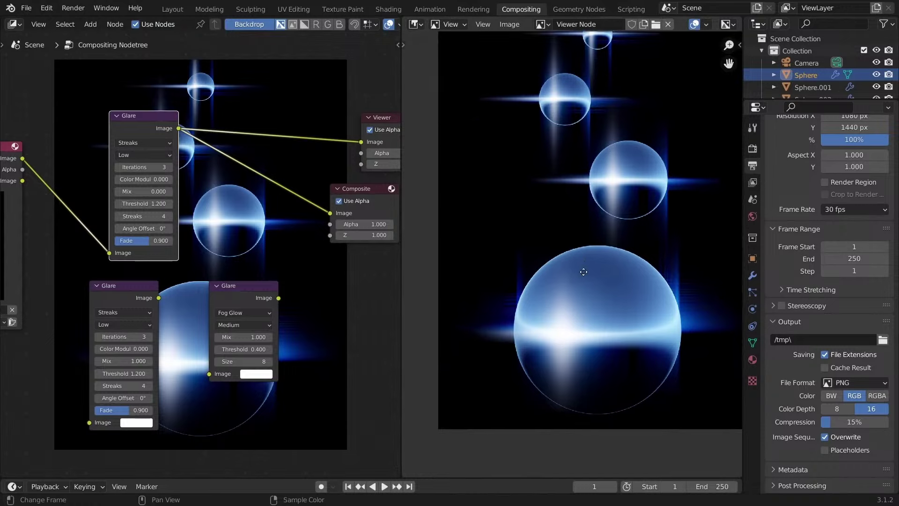
left_click(169, 216)
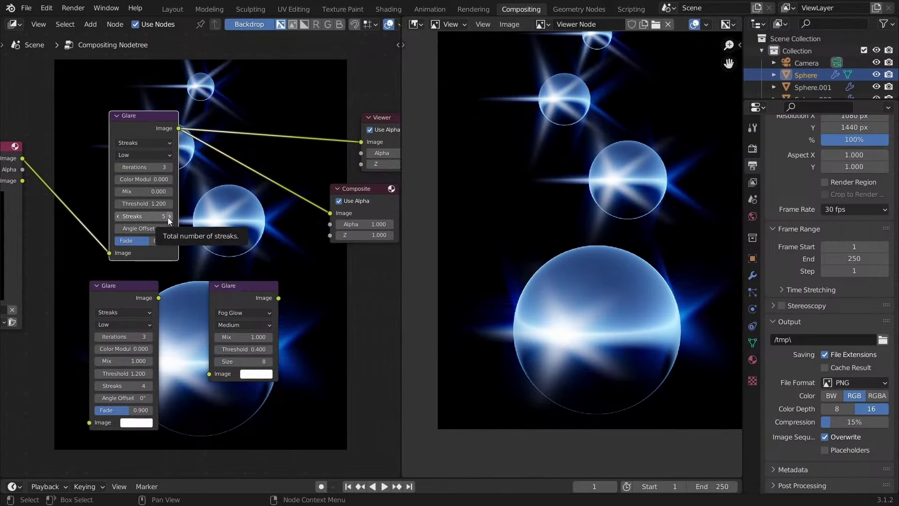
key("ctrl+z")
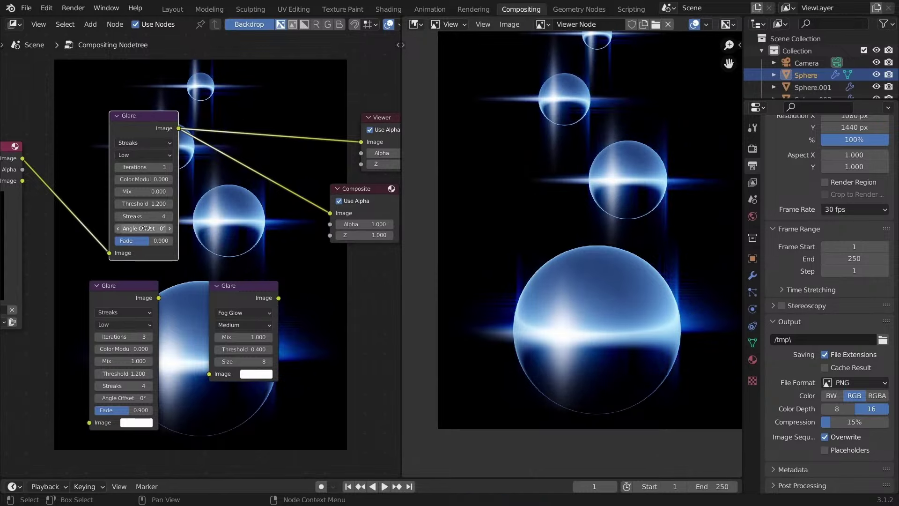
left_click_drag(145, 228, 145, 228)
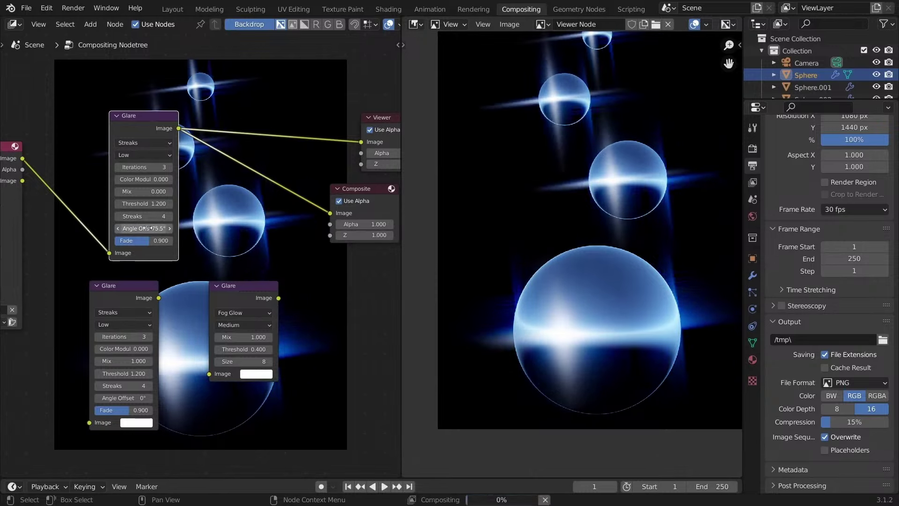
left_click(146, 228)
type("0")
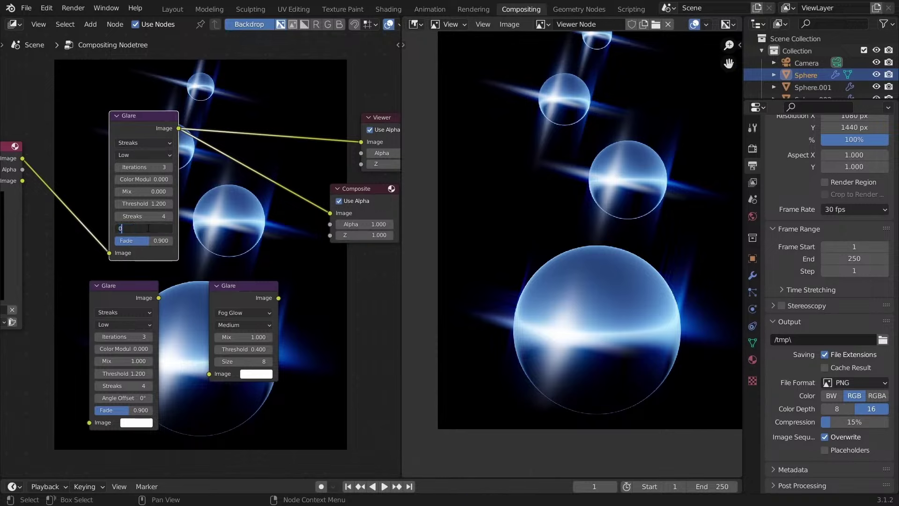
key("Return")
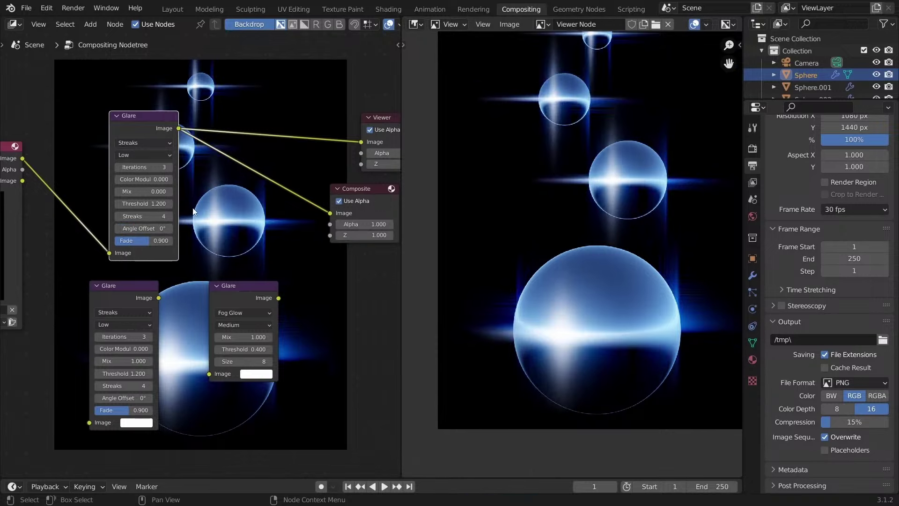
Step: Compare Mix values of 1 and -1 on the connected Streaks Glare node and leave Mix at 1
scroll(518, 257, "down", 1)
scroll(512, 267, "down", 4)
scroll(514, 271, "up", 4)
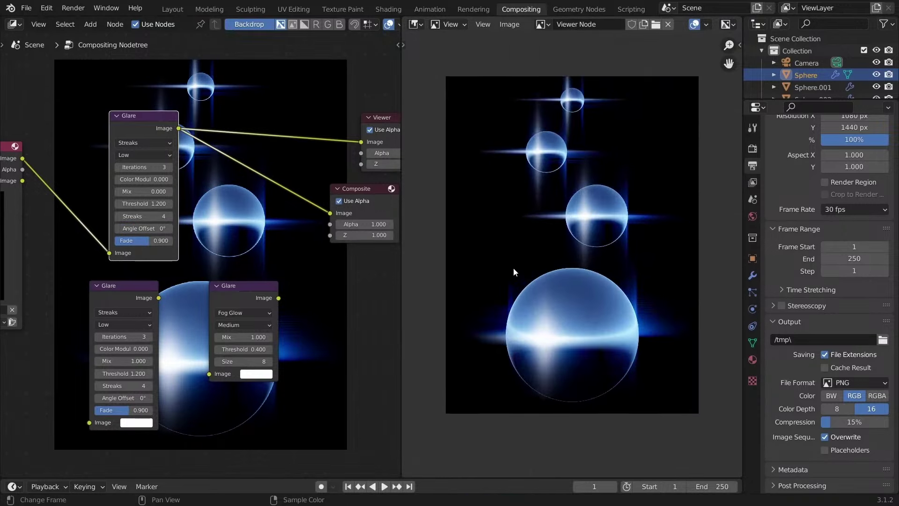
left_click(133, 192)
type("1")
key("Return")
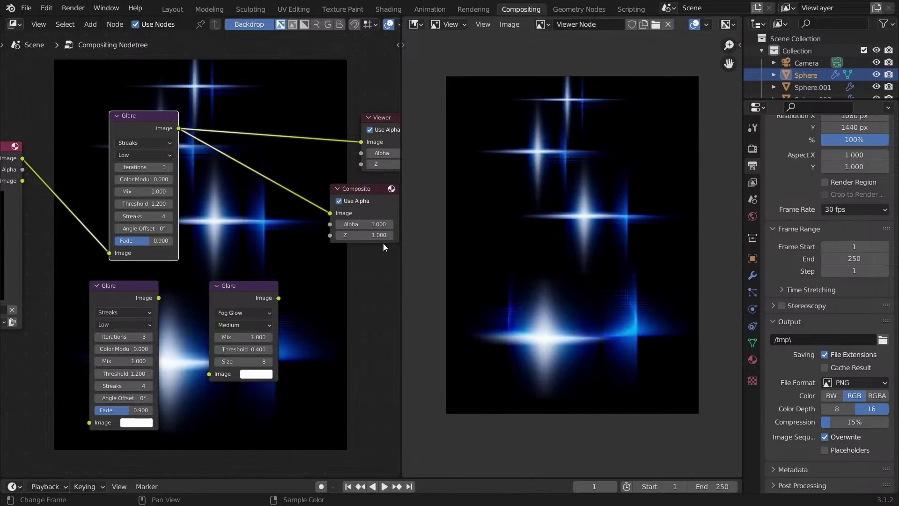
key("minus")
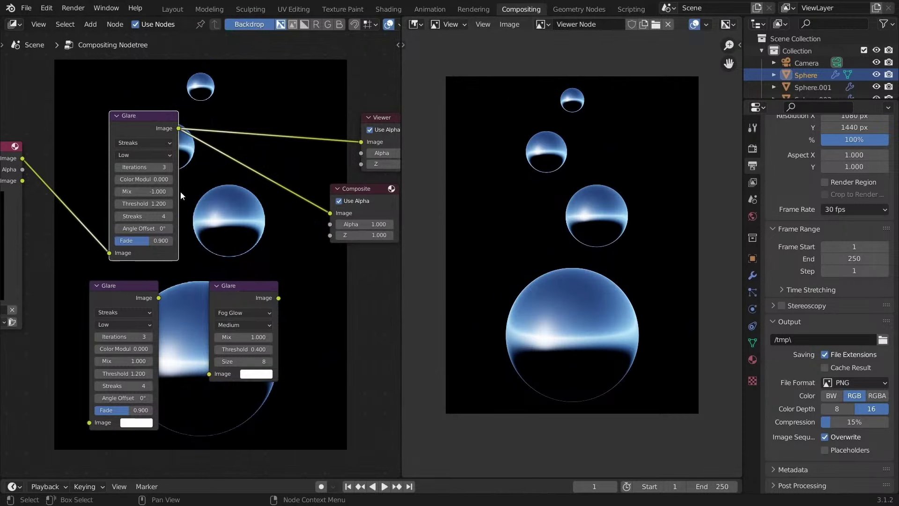
left_click(140, 191)
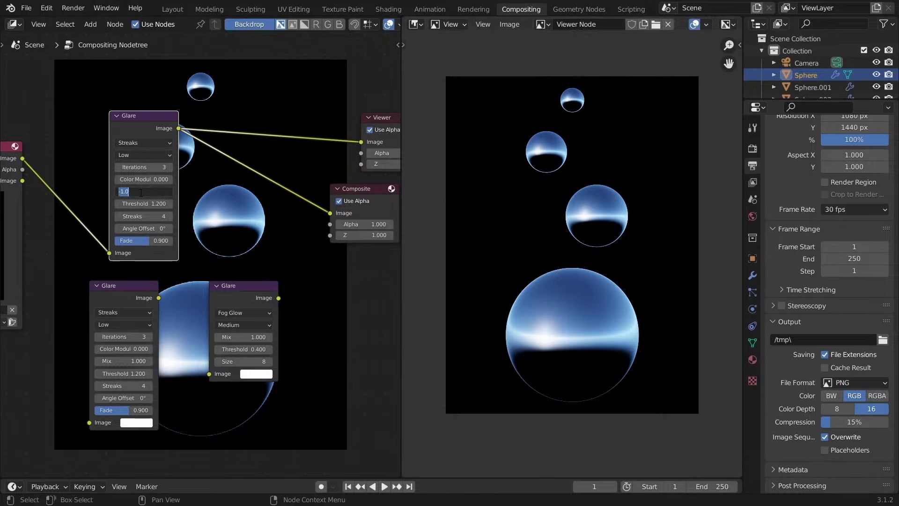
type("1")
key("Return")
Step: Save the viewer image of the isolated streaks as streaks.png in the tut folder
scroll(513, 166, "down", 1)
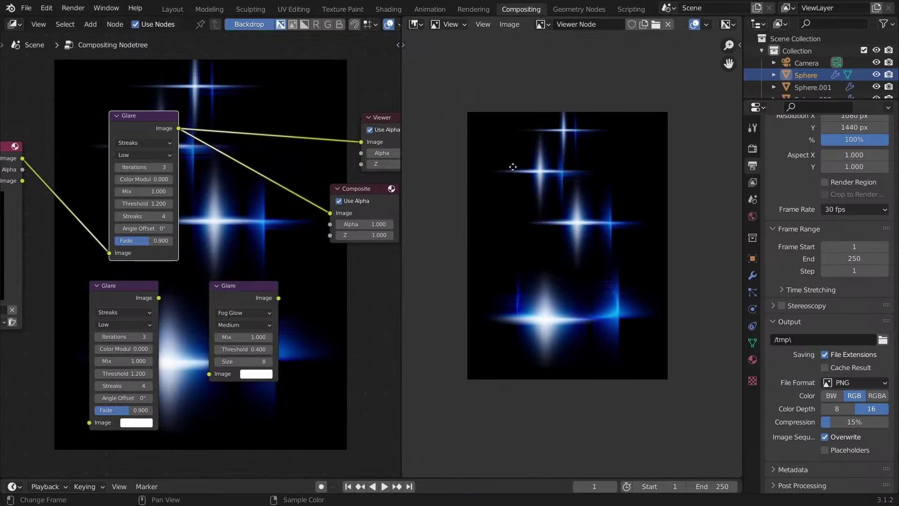
scroll(582, 193, "up", 1)
key("shift+alt+s")
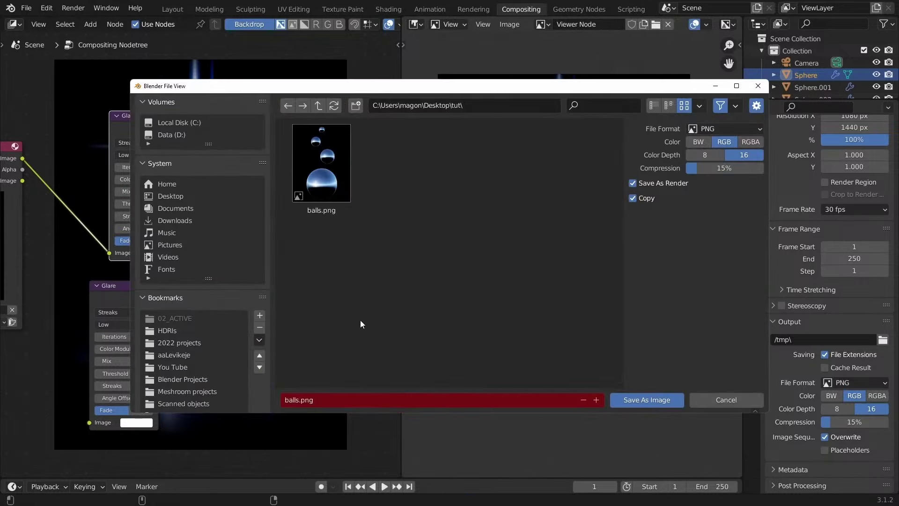
left_click(316, 400)
type("streaks")
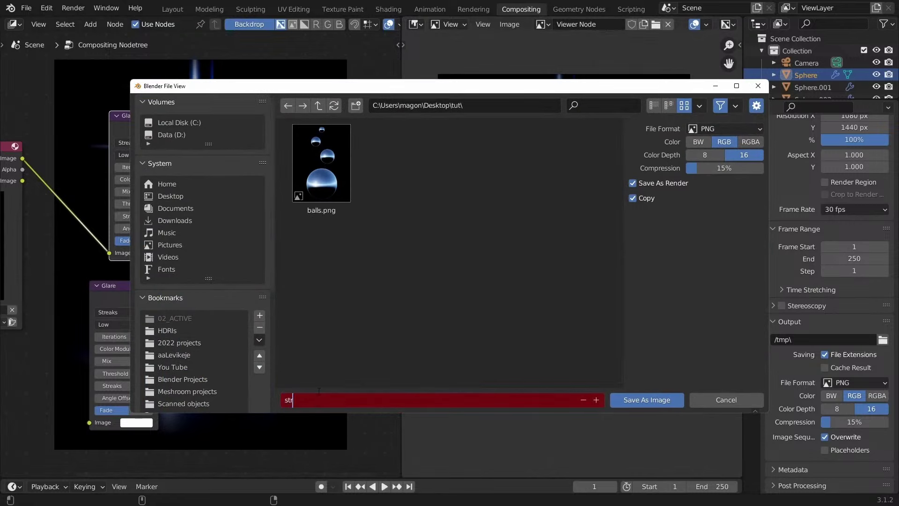
left_click(653, 400)
left_click(653, 400)
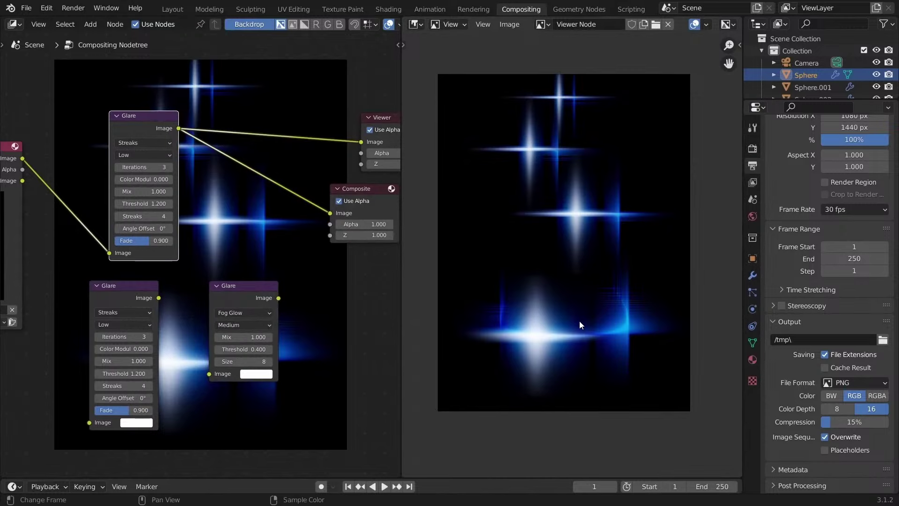
Step: Detach the connected Streaks Glare node from its links and park it below the other Glare nodes
left_click_drag(165, 133, 161, 139)
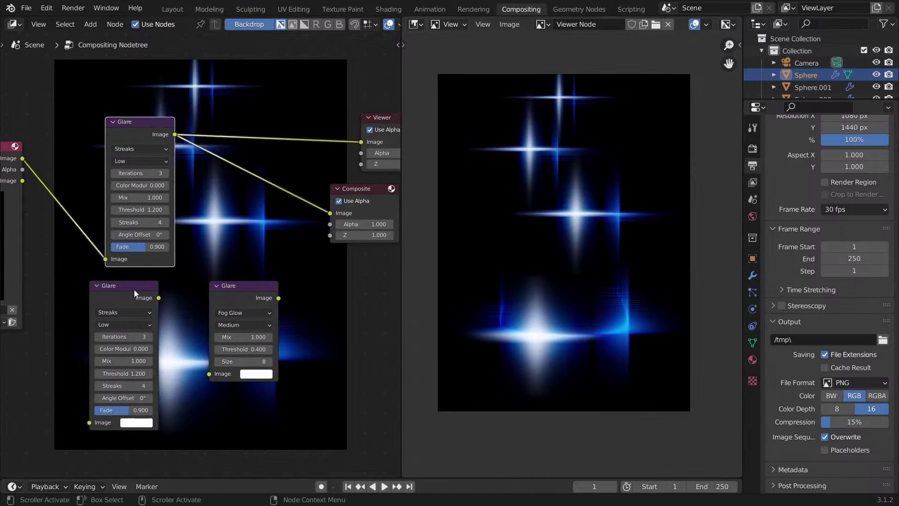
left_click_drag(135, 293, 131, 298)
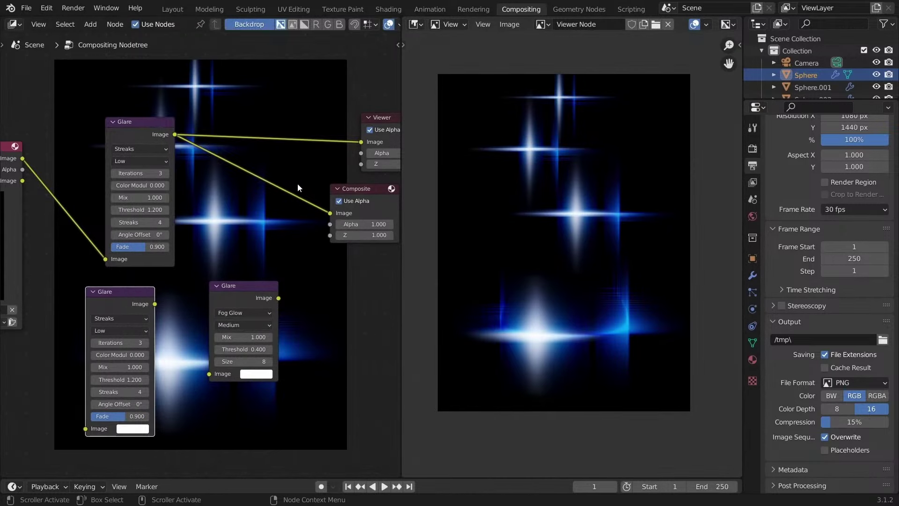
middle_click_drag(270, 203, 261, 195)
scroll(161, 207, "down", 1)
middle_click_drag(163, 209, 169, 200)
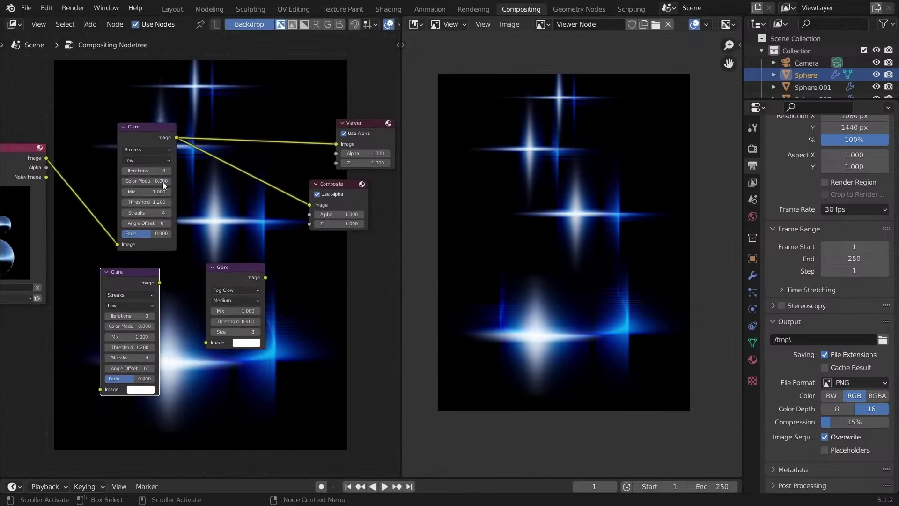
scroll(165, 185, "up", 1)
left_click_drag(150, 134, 225, 373, "alt")
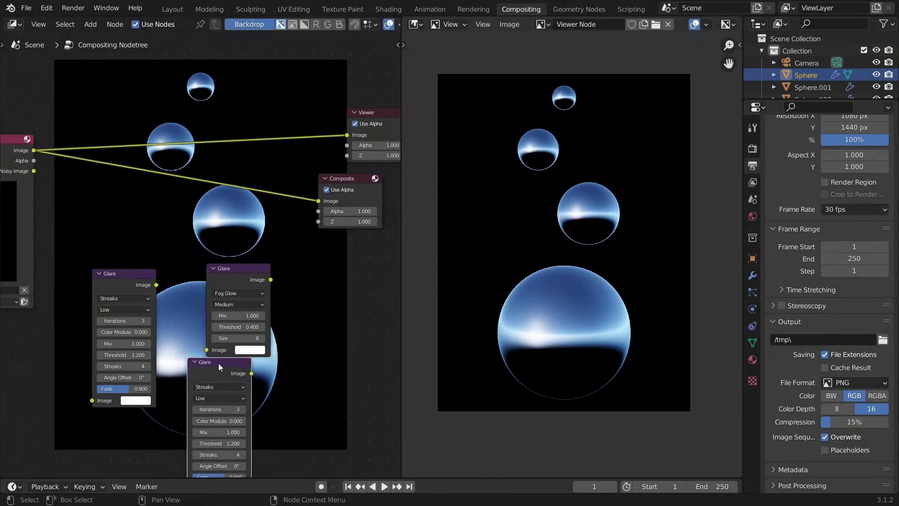
Step: Duplicate the detached Glare node, insert the copy between Render Layers and Viewer, and link its output to Composite
key("shift+d")
left_click(209, 147)
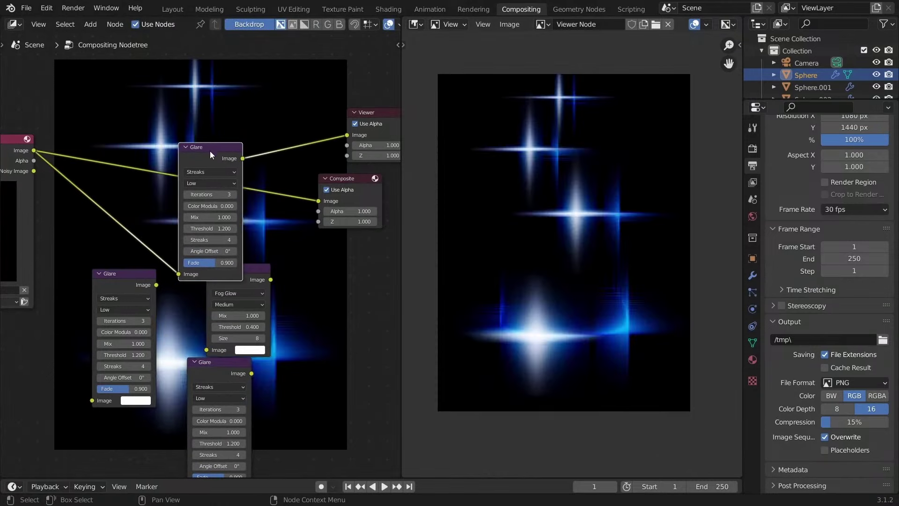
left_click_drag(243, 158, 319, 200)
Step: Change the inserted Glare node's type to Fog Glow and set its Mix to 0
scroll(239, 162, "up", 3)
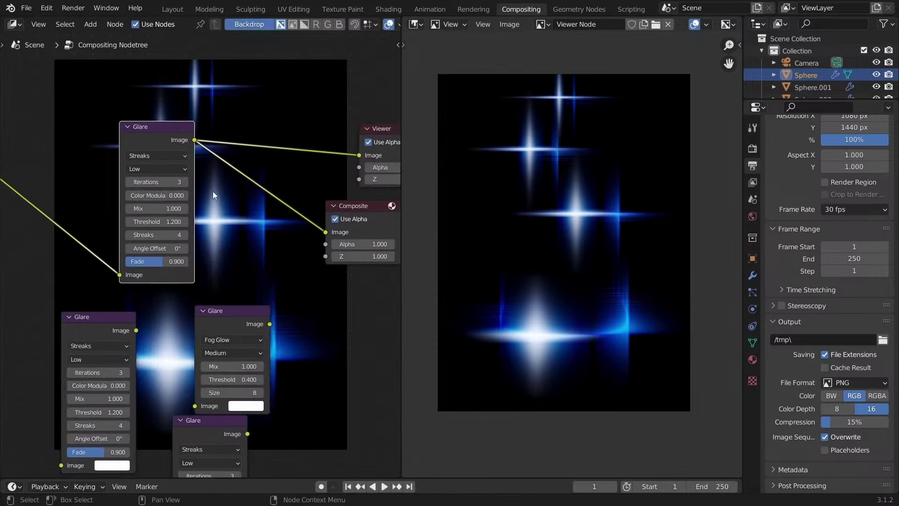
left_click(169, 147)
left_click(137, 186)
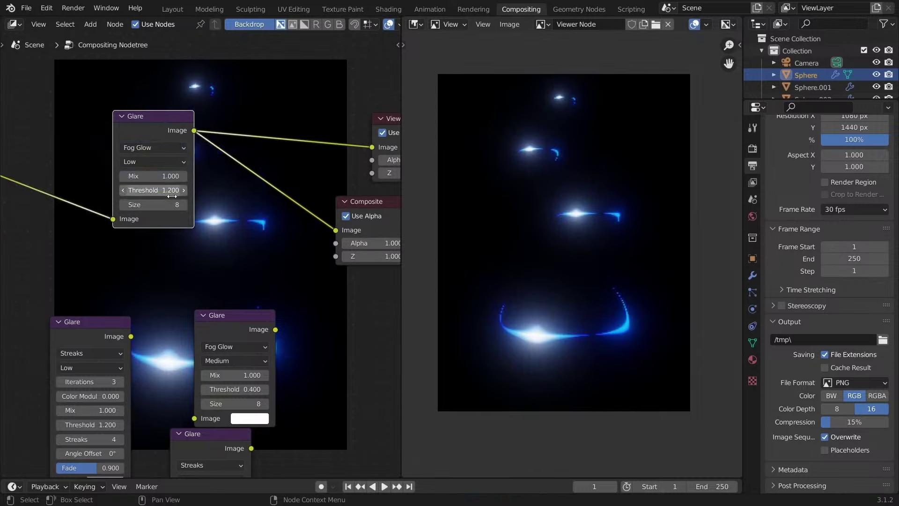
left_click(154, 177)
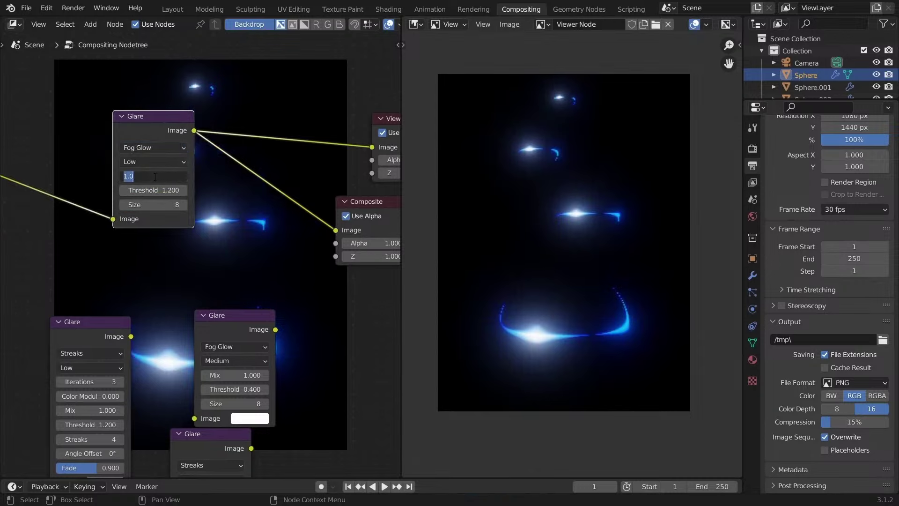
type("0")
key("Return")
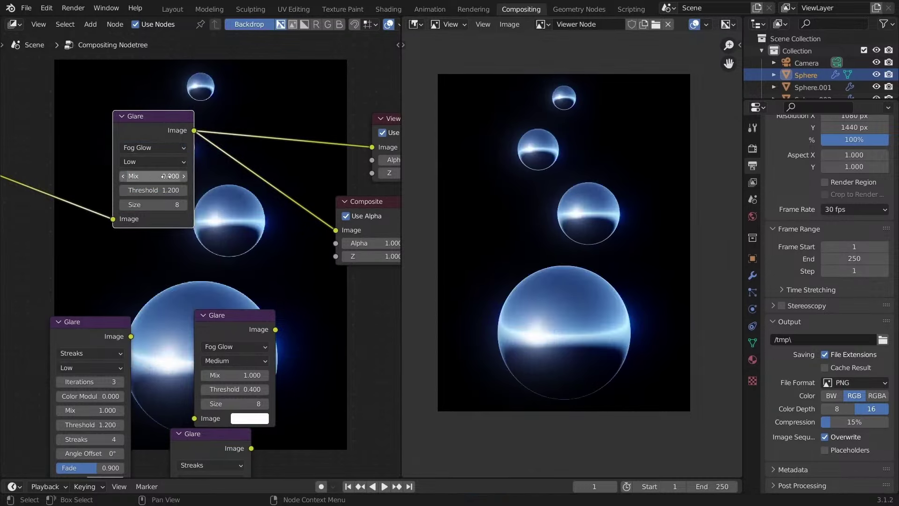
Step: Set the connected Fog Glow node's quality to Medium and its threshold to 0.6
scroll(616, 278, "up", 1)
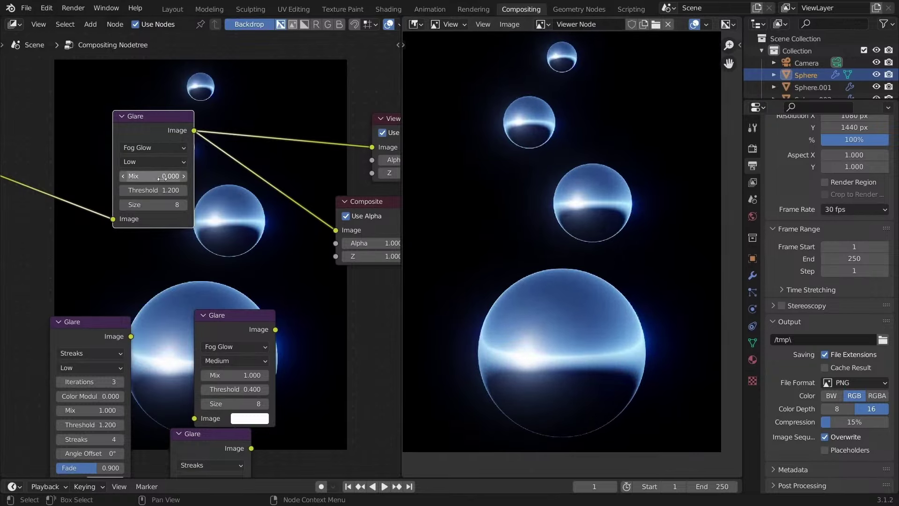
left_click(148, 161)
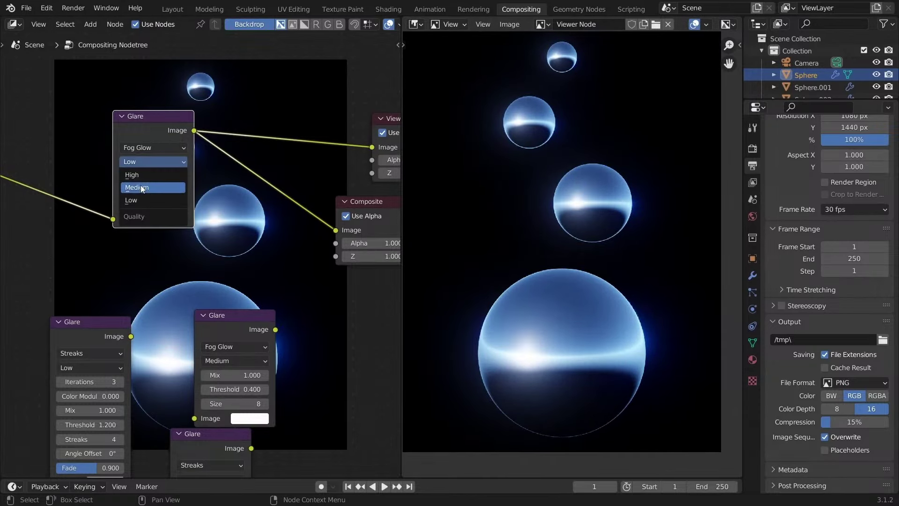
left_click(140, 185)
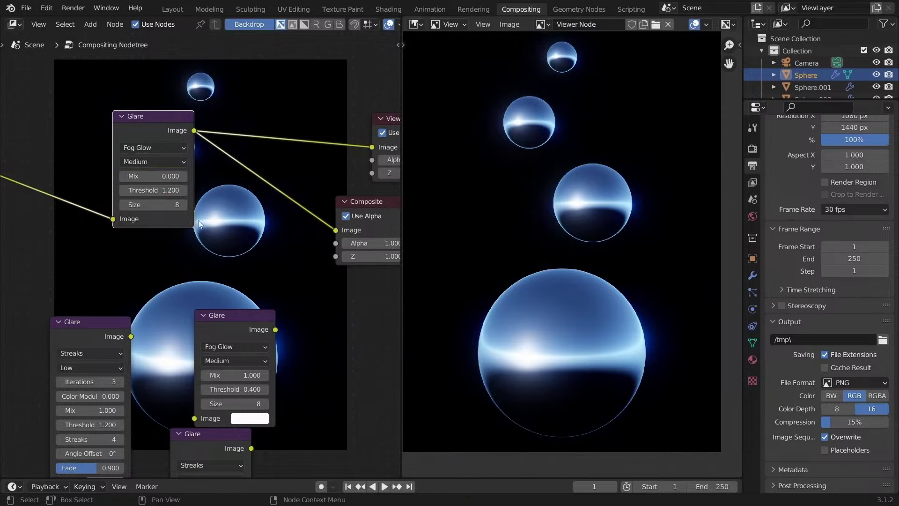
double_click(161, 191)
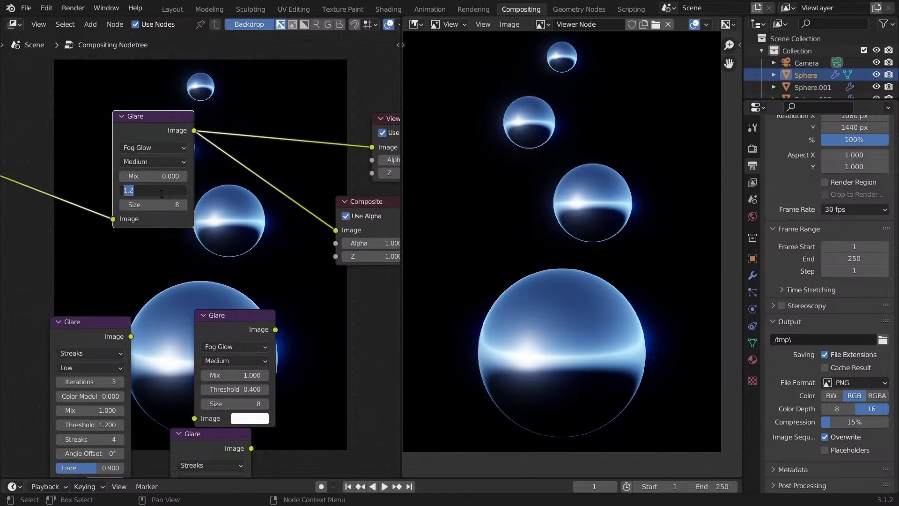
type("0.6")
key("Return")
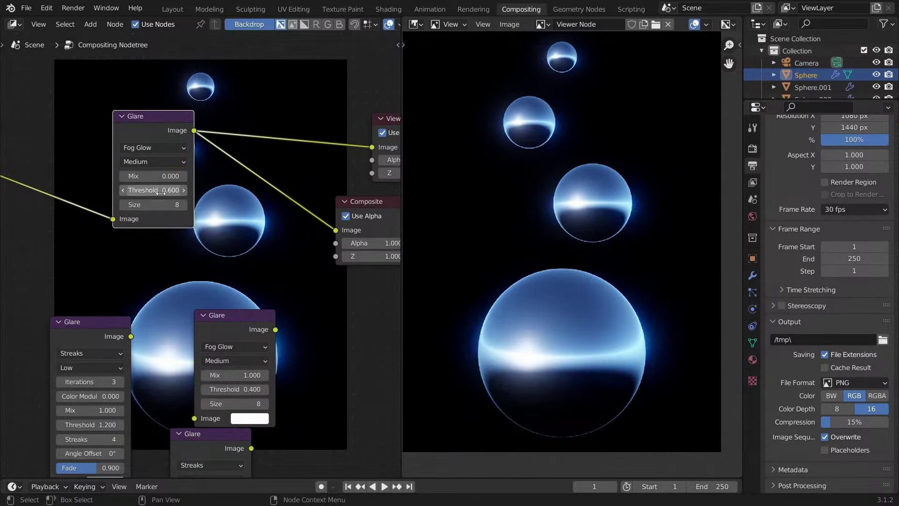
Step: Set the connected Fog Glow node's Mix to 1 and save the viewer image as a PNG named glow in the tut folder
scroll(494, 201, "down", 1)
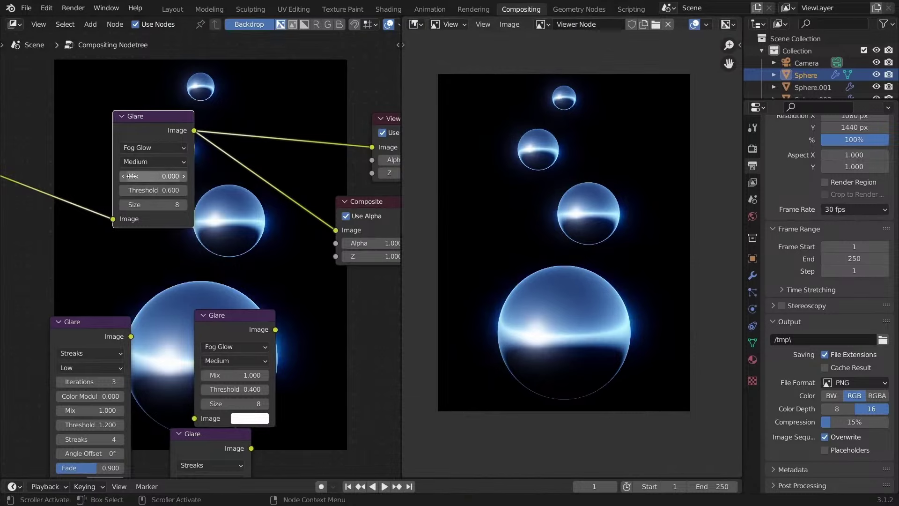
left_click_drag(132, 176, 178, 176)
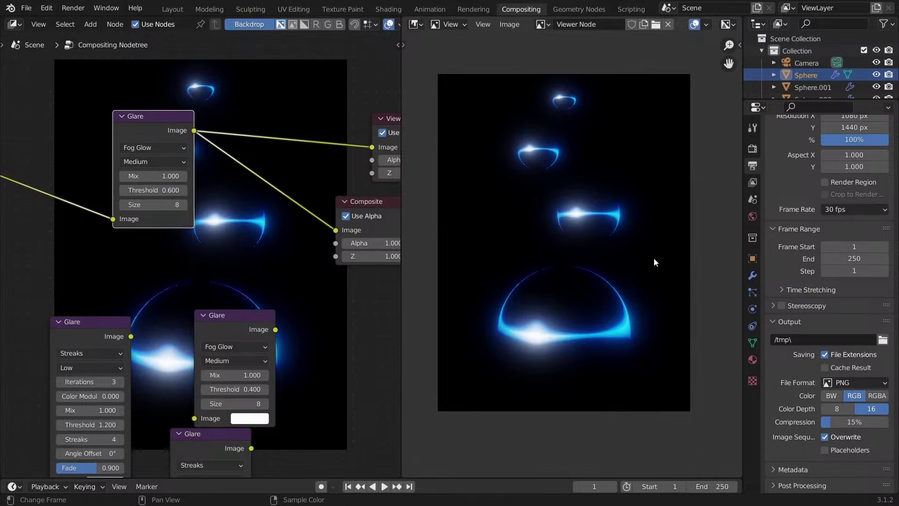
key("shift+alt+s")
left_click(324, 400)
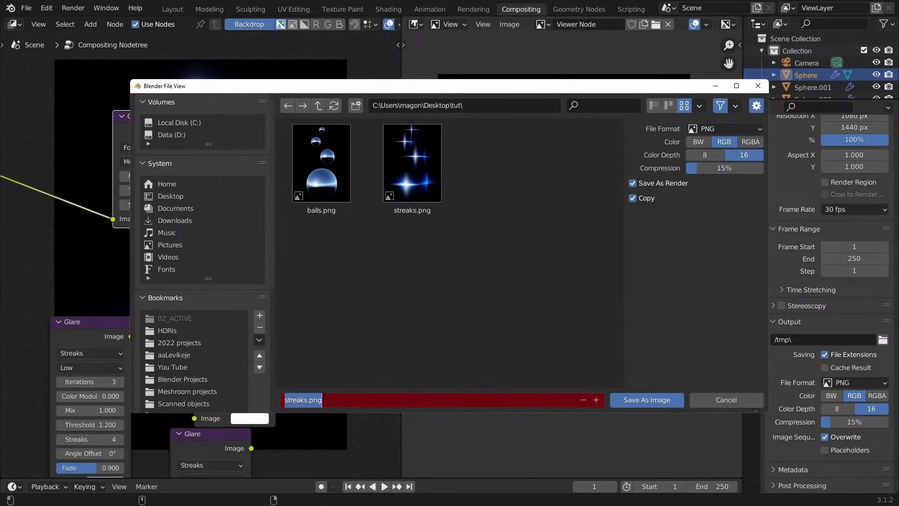
type("glare")
key("BackSpace")
key("BackSpace")
key("BackSpace")
key("BackSpace")
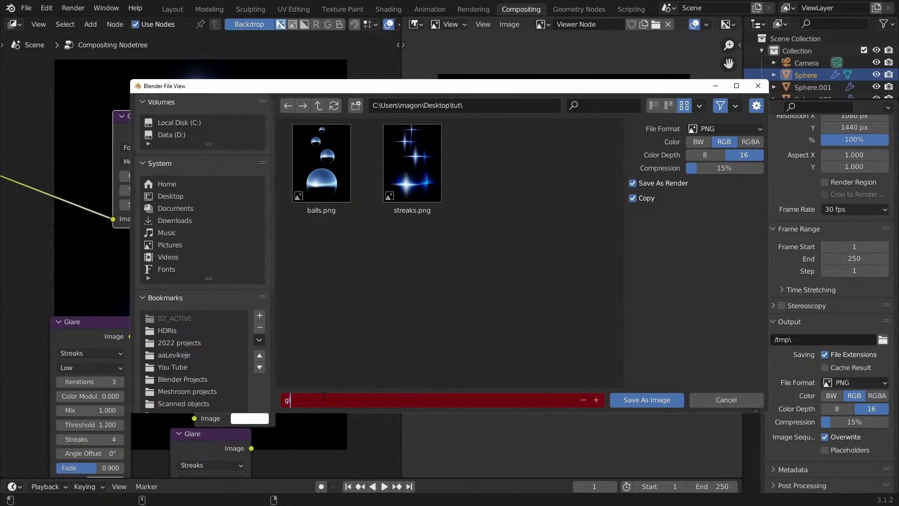
type("low")
left_click(655, 398)
left_click(655, 399)
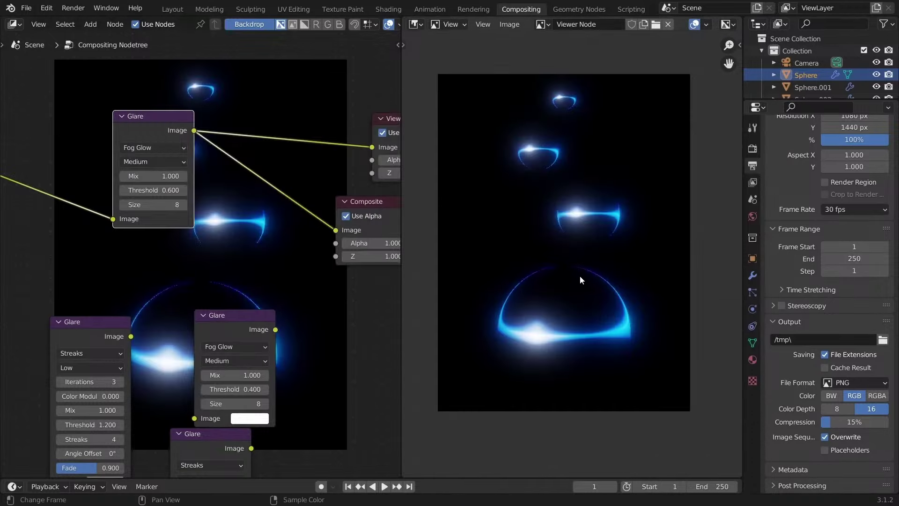
Step: Switch to Photoshop and open balls.png from the file folder as a new document
key("alt+Tab")
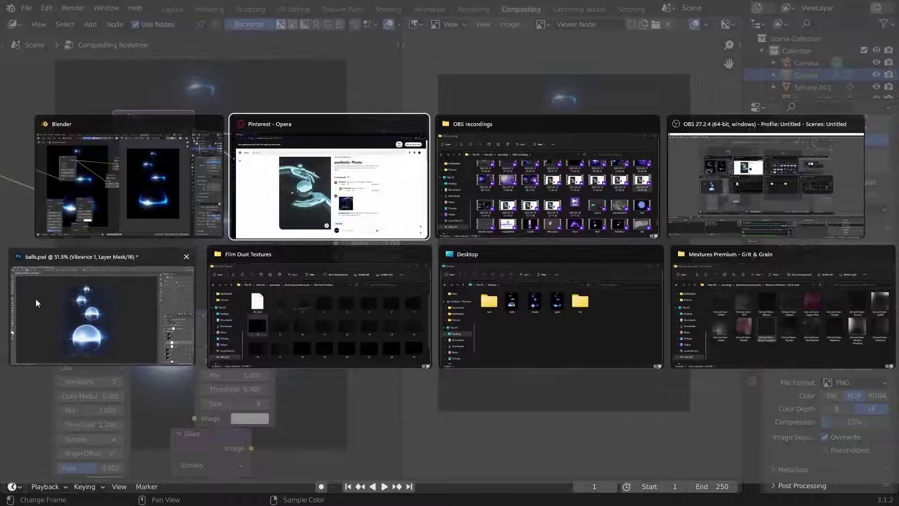
left_click(75, 328)
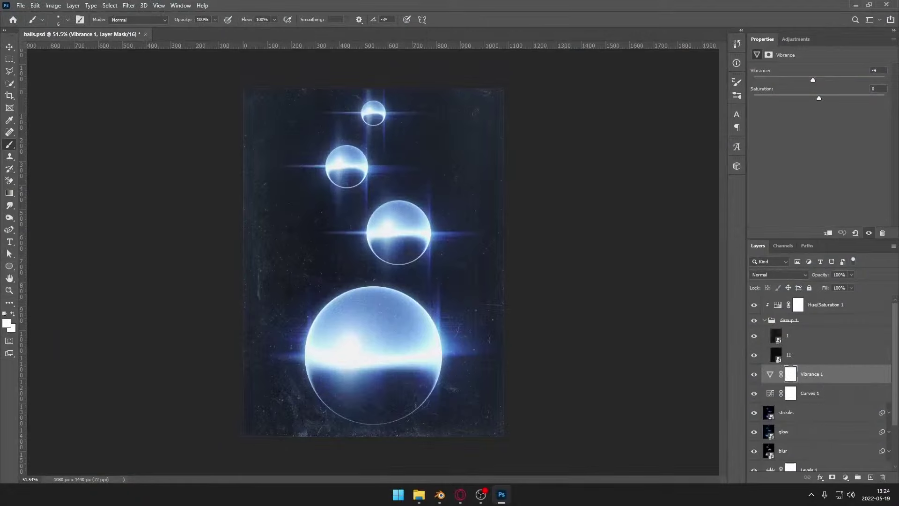
key("alt+Tab")
left_click_drag(250, 65, 176, 32)
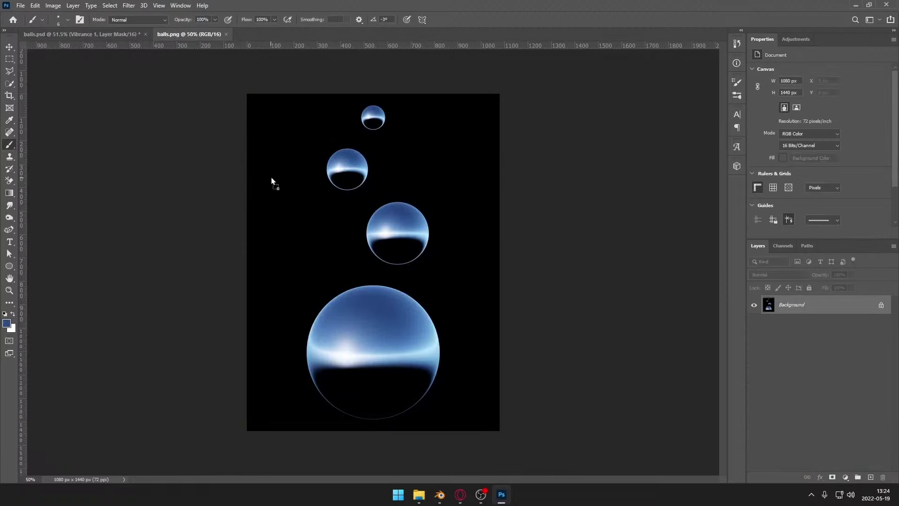
Step: Place glow.png and streaks.png at full canvas size over the balls image, with streaks as the uppermost layer
left_click_drag(271, 181, 335, 182)
key("Return")
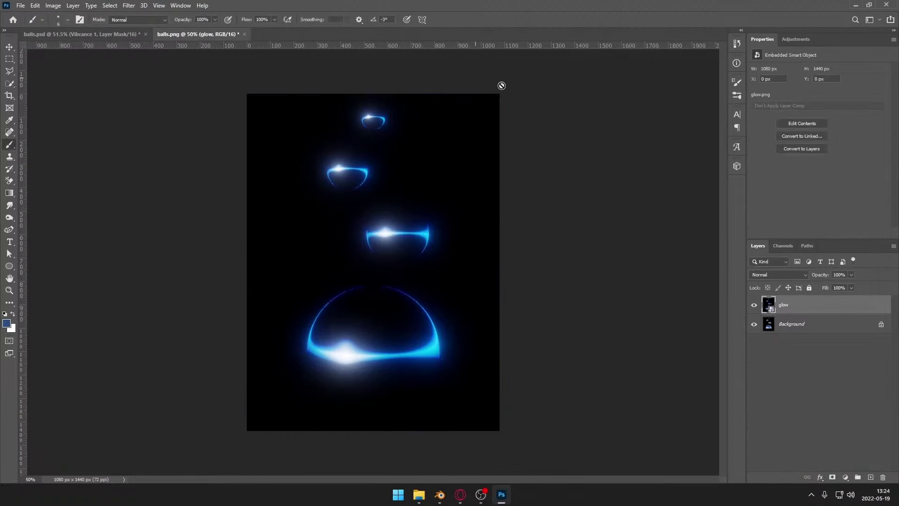
left_click_drag(465, 224, 464, 223)
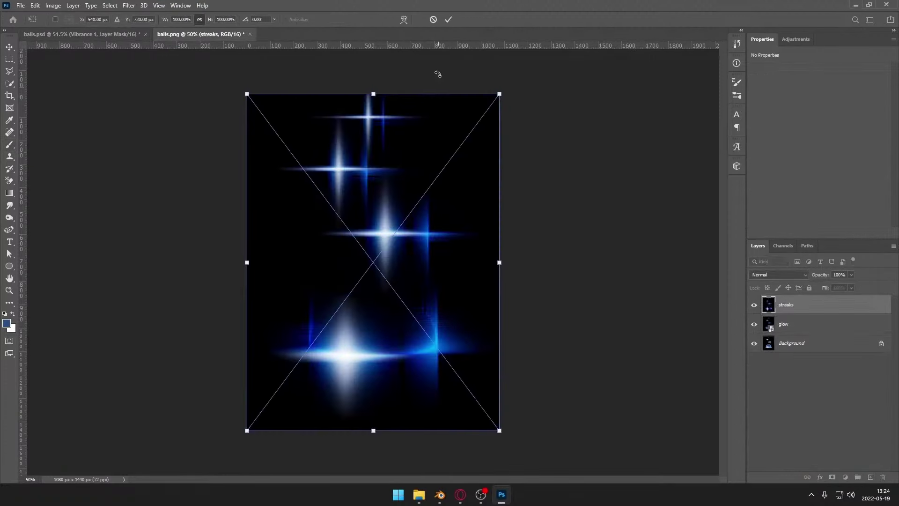
left_click(449, 20)
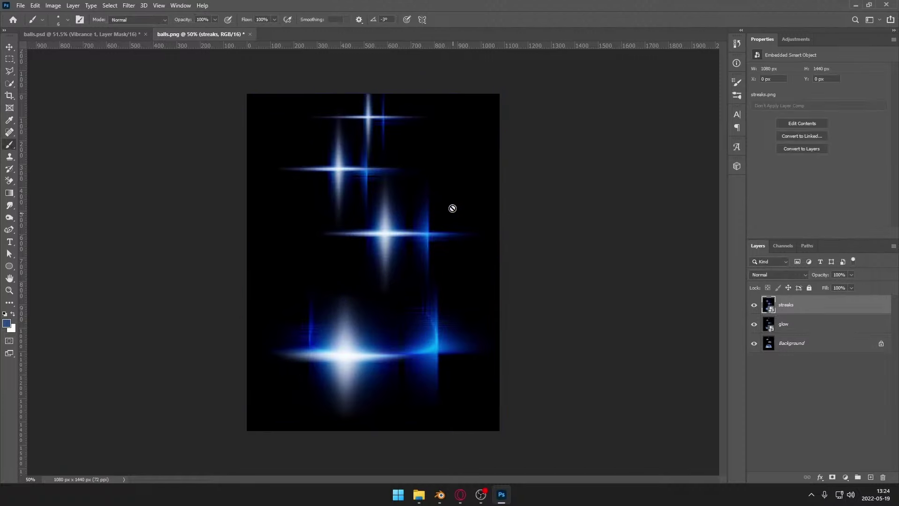
Step: Set the blend mode of both the streaks and glow layers to Screen
left_click(778, 274)
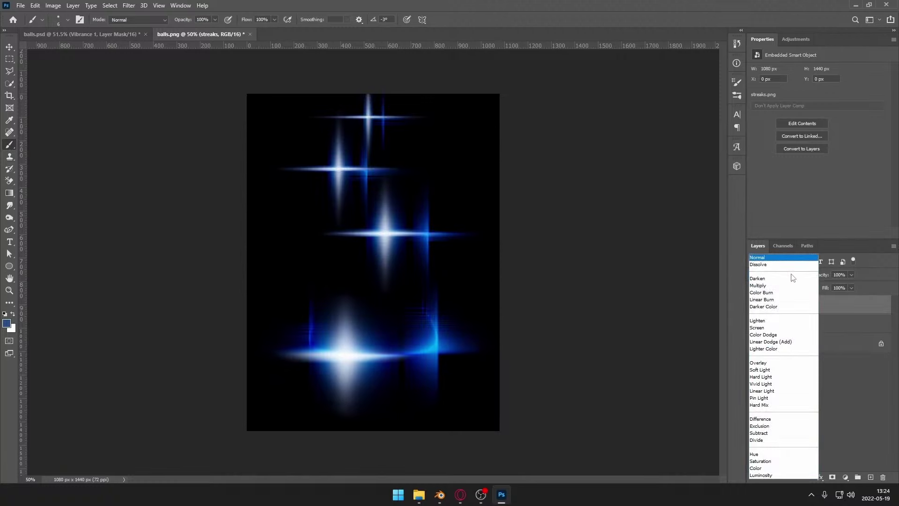
left_click(767, 329)
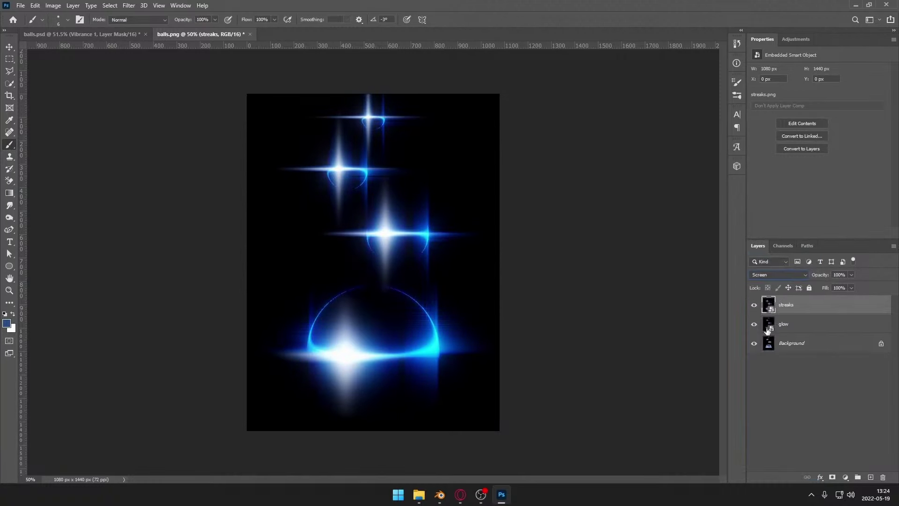
left_click(791, 324)
left_click(777, 275)
left_click(759, 330)
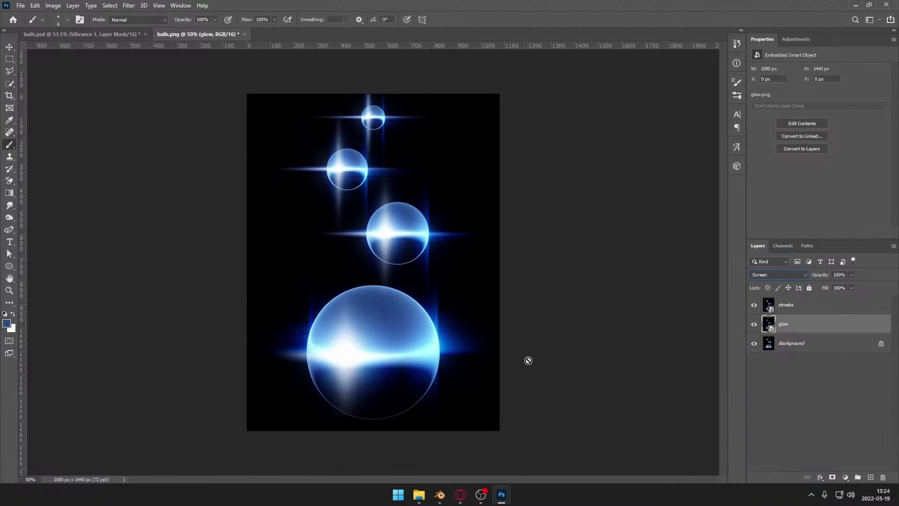
Step: Unlock the Background layer and rename it balls
left_click(881, 343)
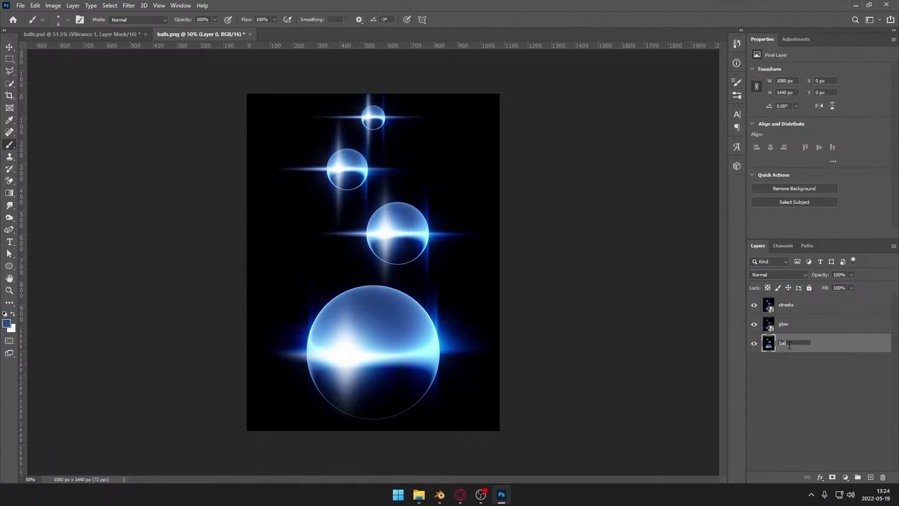
type("ls")
key("Return")
Step: Duplicate the balls layer and convert the copy for smart filters
key("ctrl+j")
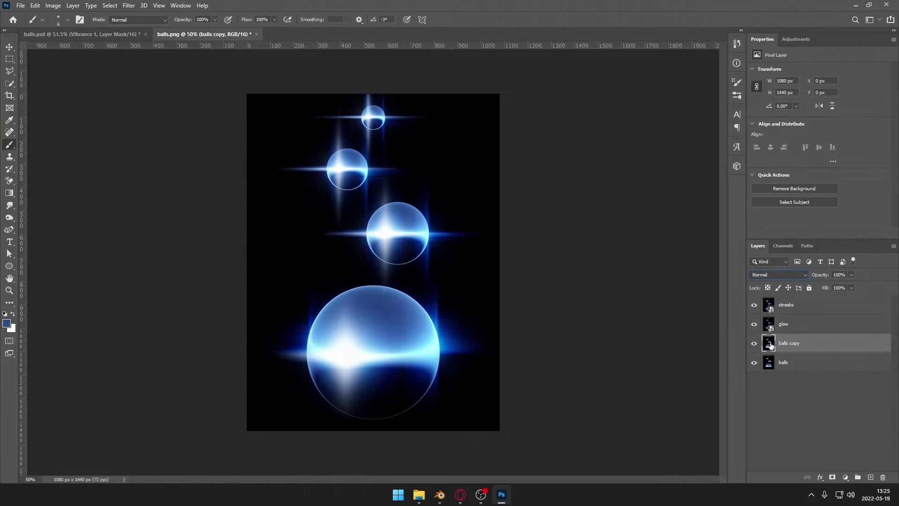
left_click(123, 7)
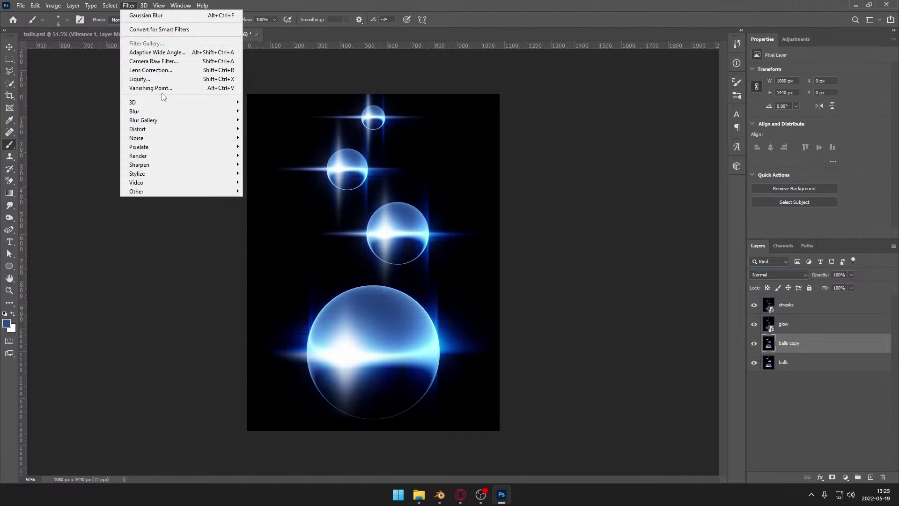
left_click(178, 30)
left_click(440, 183)
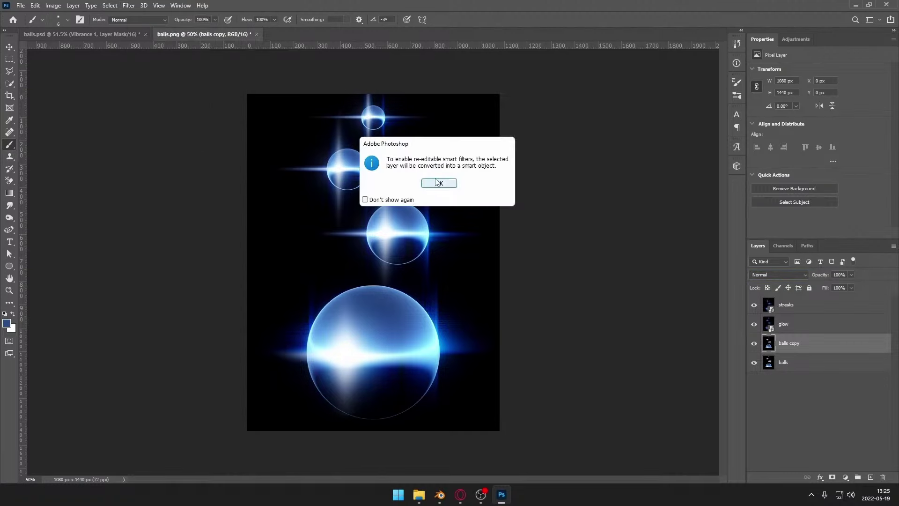
Step: Apply a Gaussian Blur with a radius of about 31.8 pixels to the balls copy and set its blend mode to Lighten
left_click(128, 7)
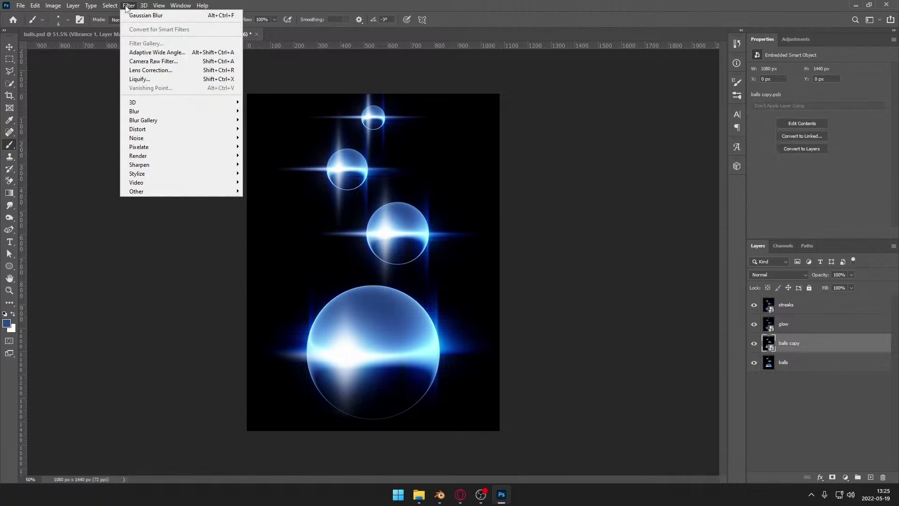
mouse_move(198, 112)
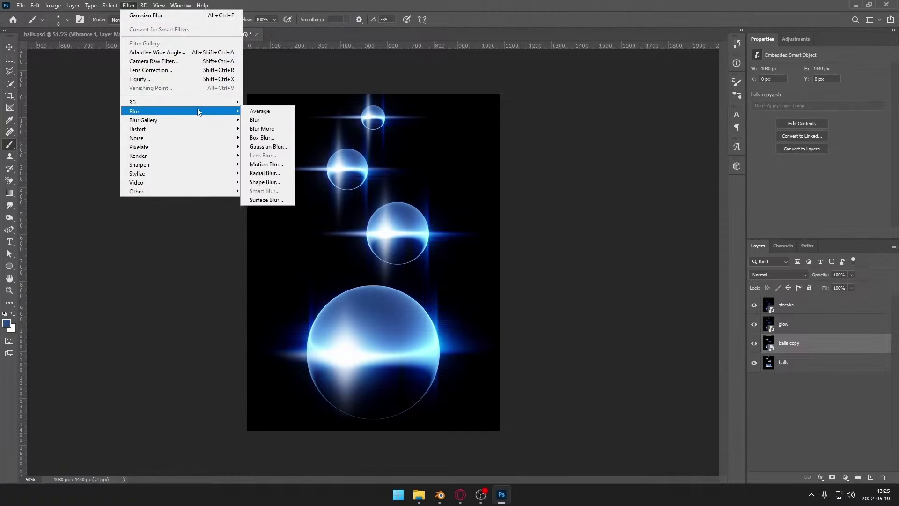
left_click(274, 147)
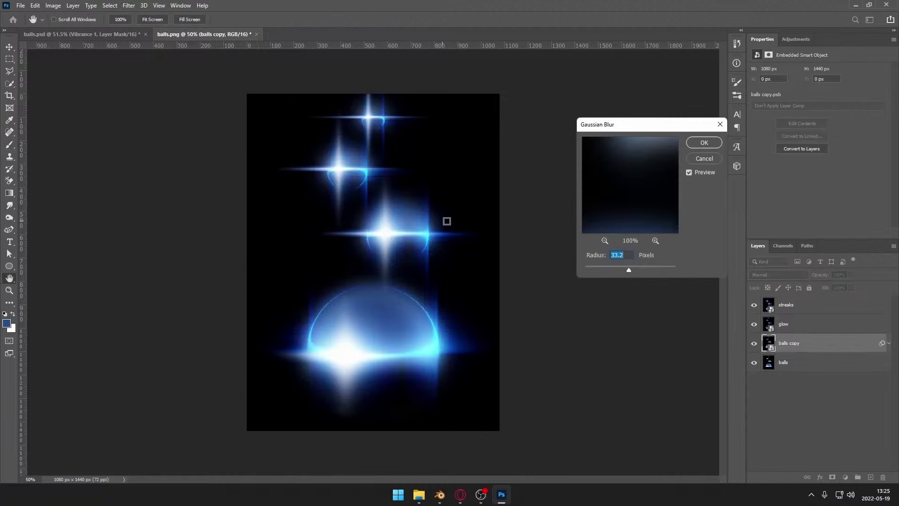
mouse_move(628, 272)
left_mouse_down()
mouse_move(617, 269)
mouse_move(629, 273)
left_mouse_up()
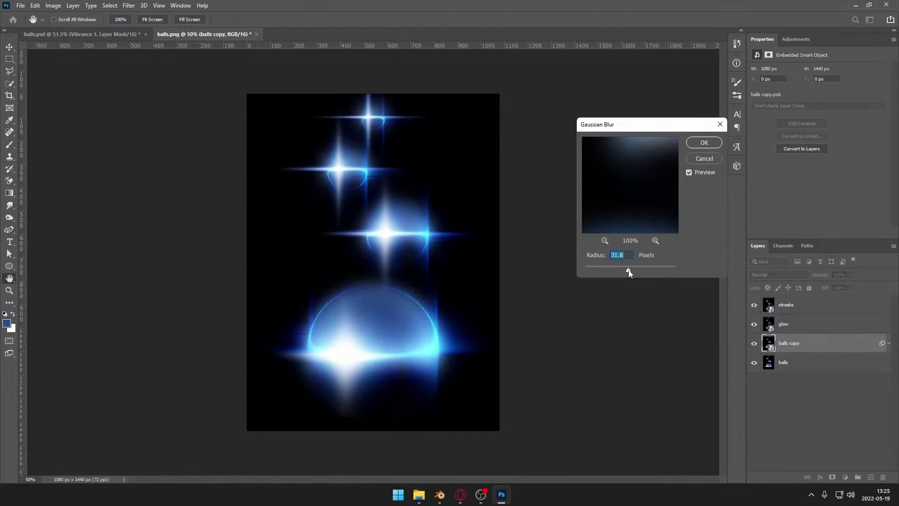
left_click(706, 145)
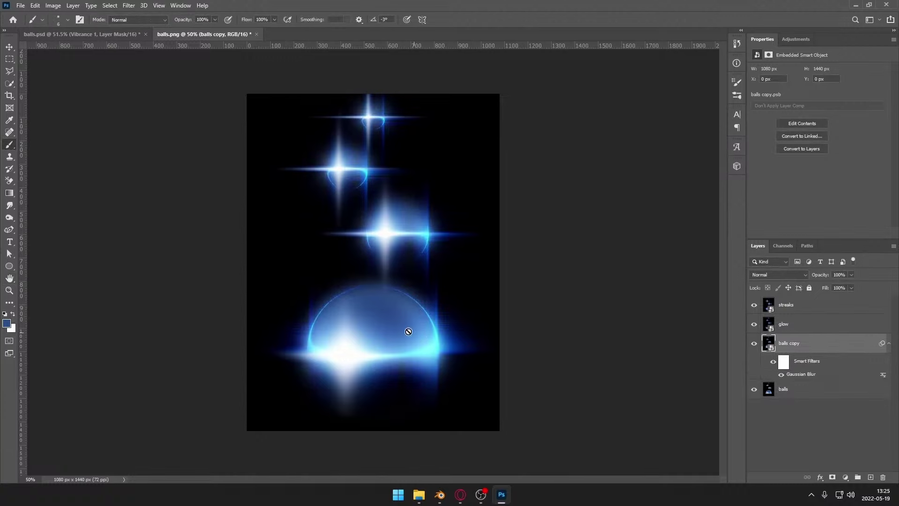
left_click(765, 276)
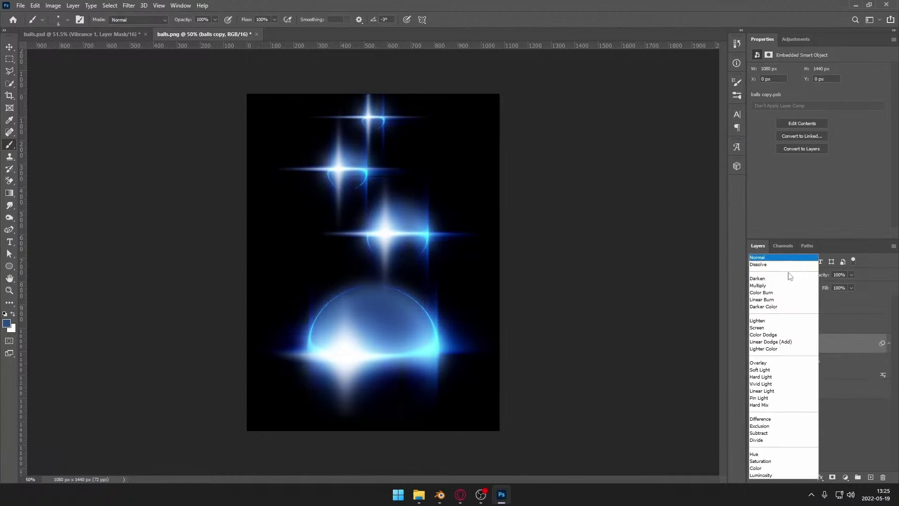
left_click(761, 322)
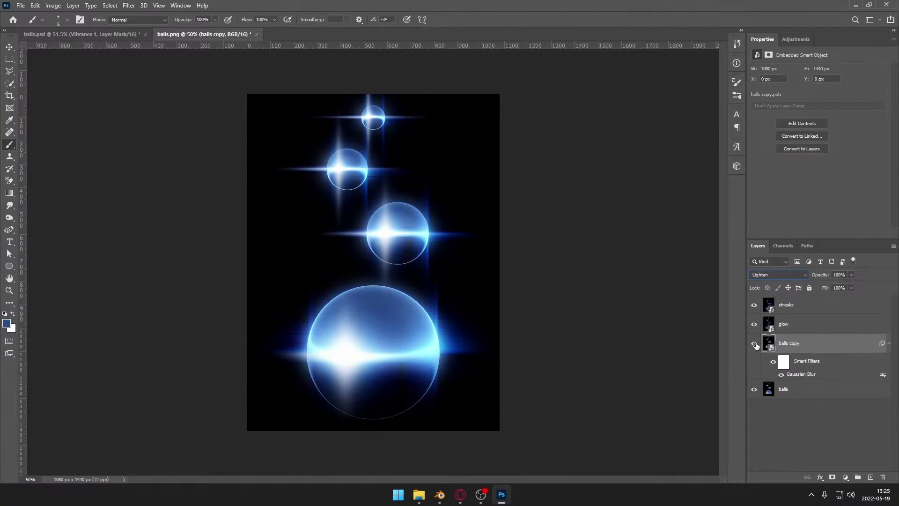
Step: Compare the image with and without the blurred balls copy layer
left_click(755, 343)
left_click(755, 344)
left_click(755, 344)
left_click(754, 344)
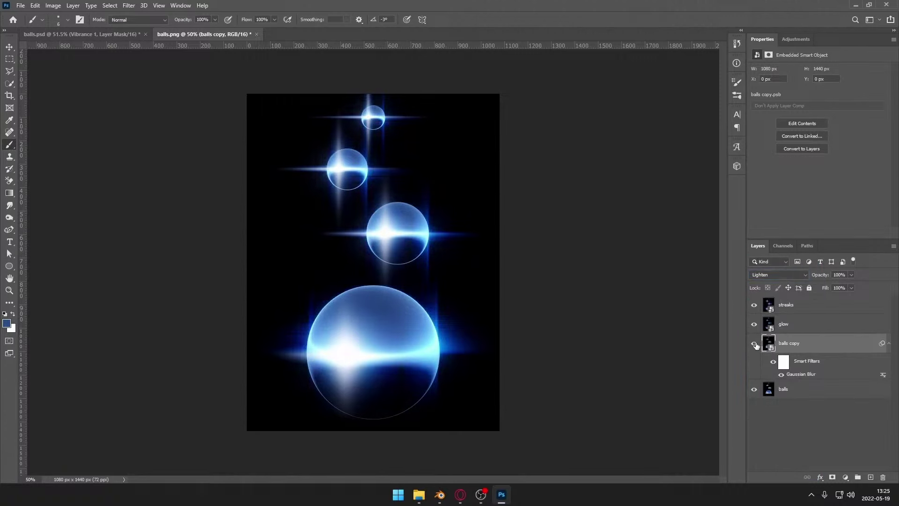
left_click(755, 344)
left_click(756, 346)
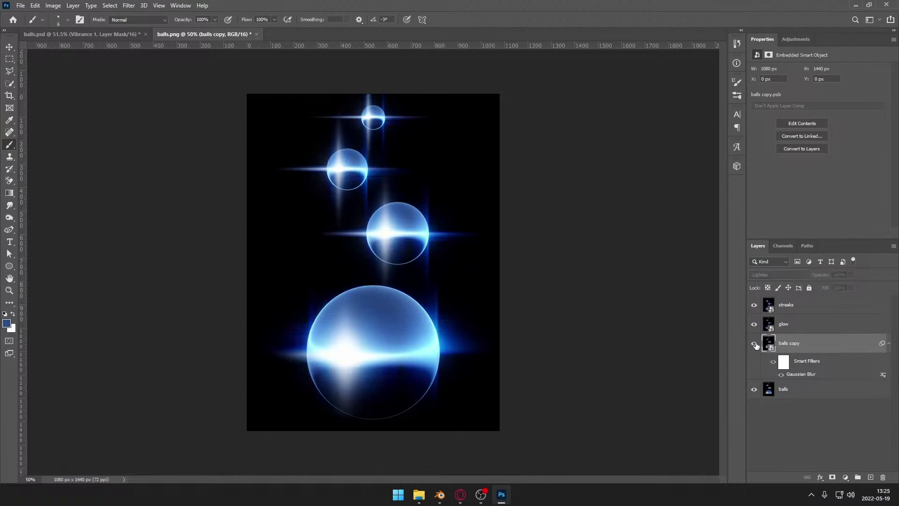
left_click(756, 346)
left_click(756, 346)
left_click(756, 346)
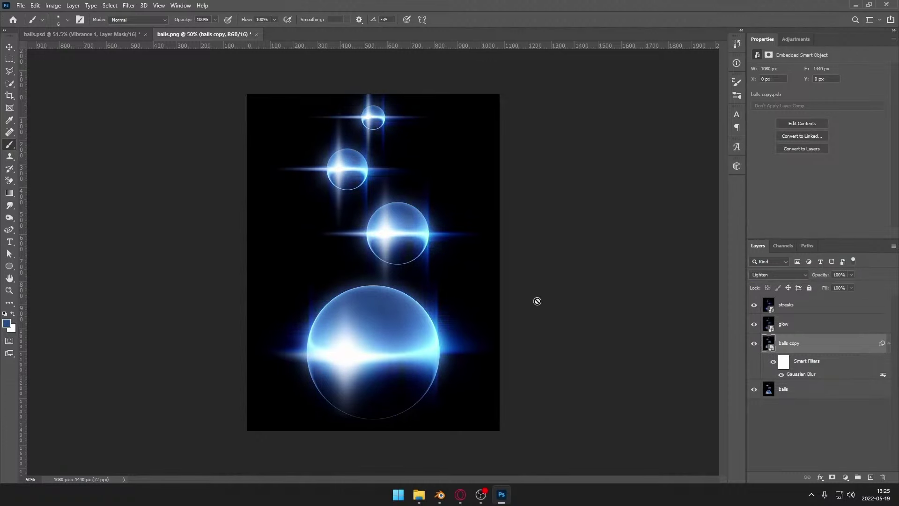
Step: Rename the balls copy layer as balls blur
left_click(777, 391)
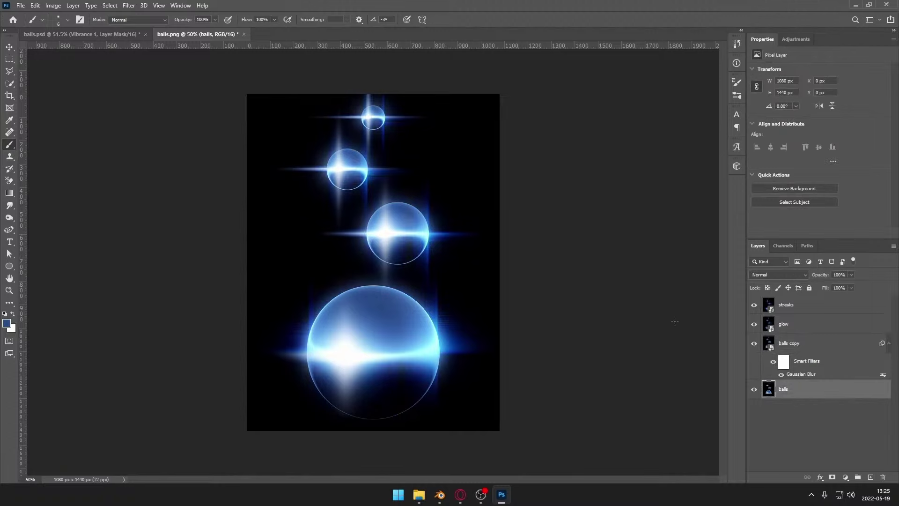
left_click(816, 347)
double_click(790, 343)
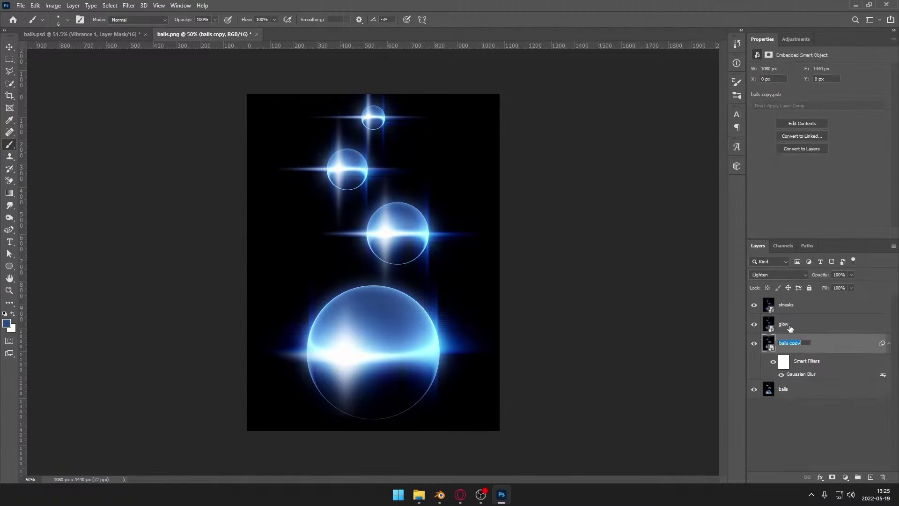
type("balls blur")
key("Return")
Step: Convert the original balls layer for smart filters
left_click(777, 392)
left_click(129, 5)
left_click(147, 27)
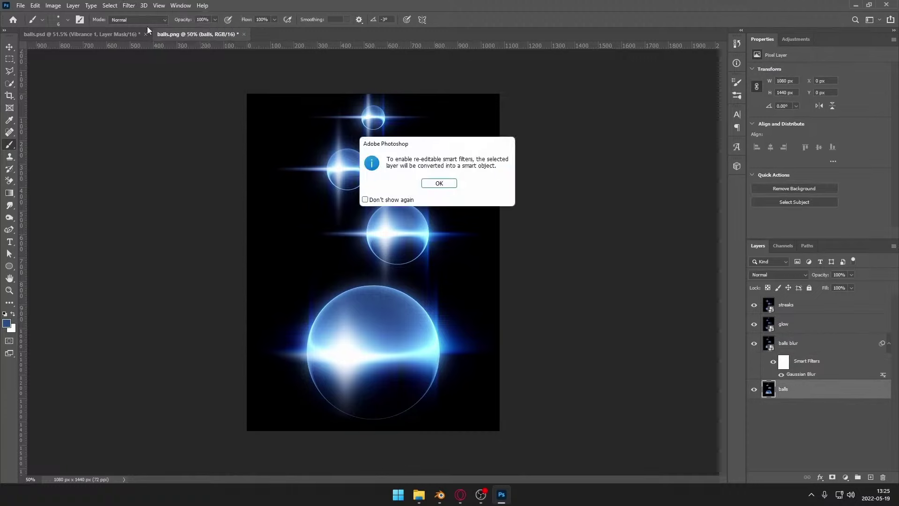
left_click(433, 184)
Step: Add grain to the balls layer with the Camera Raw Filter, using grain 53, size 10 and roughness 62
left_click(129, 6)
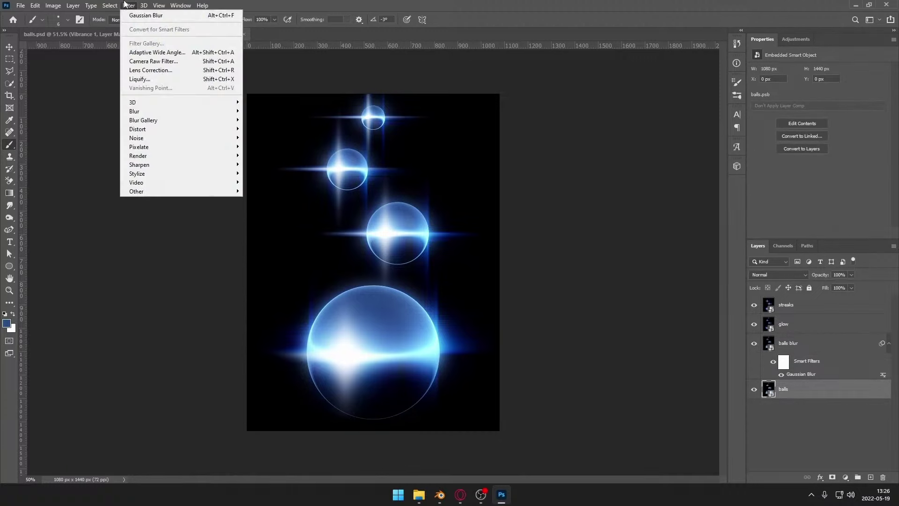
left_click(164, 61)
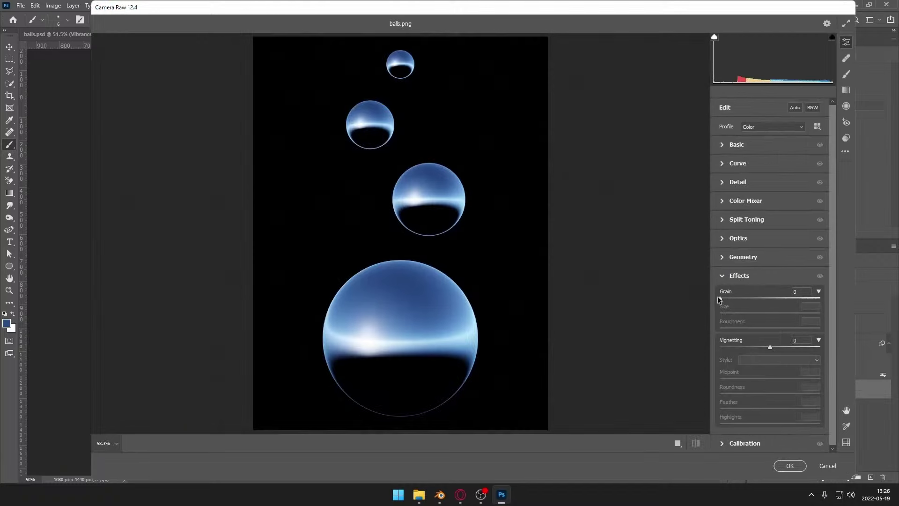
left_click_drag(720, 299, 693, 329)
scroll(417, 317, "up", 3, "alt")
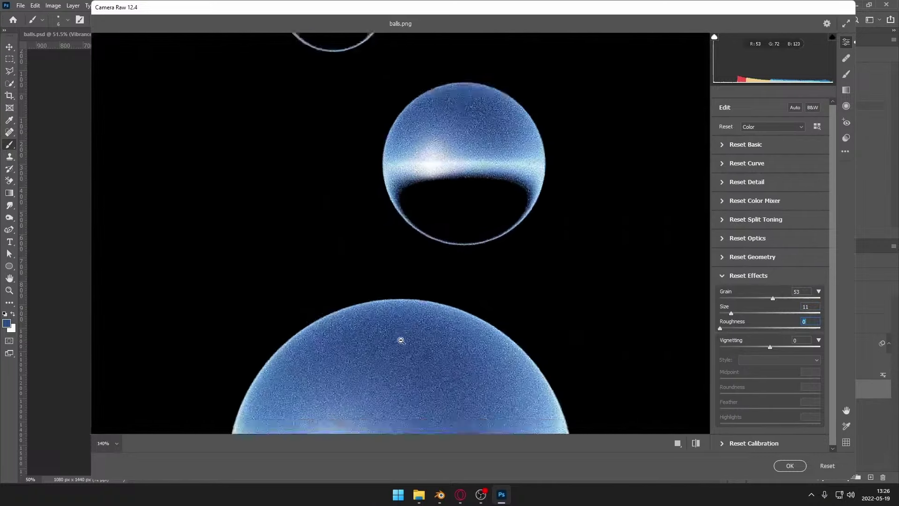
scroll(424, 267, "up", 2, "alt")
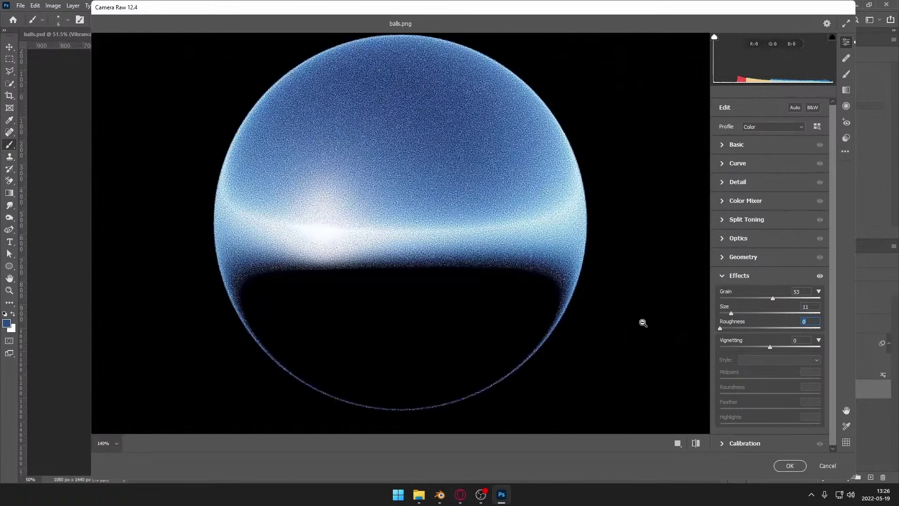
left_click_drag(721, 330, 782, 329)
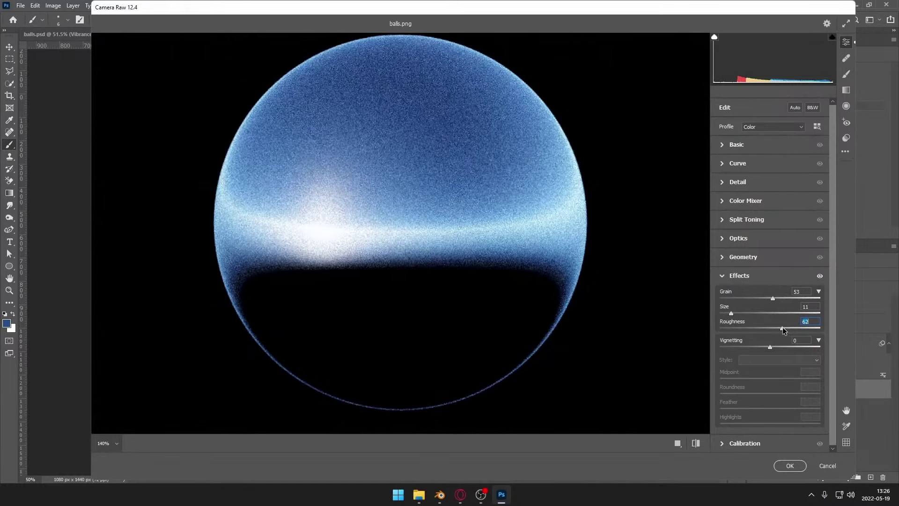
mouse_move(731, 313)
left_mouse_down()
mouse_move(711, 315)
mouse_move(730, 314)
left_mouse_up()
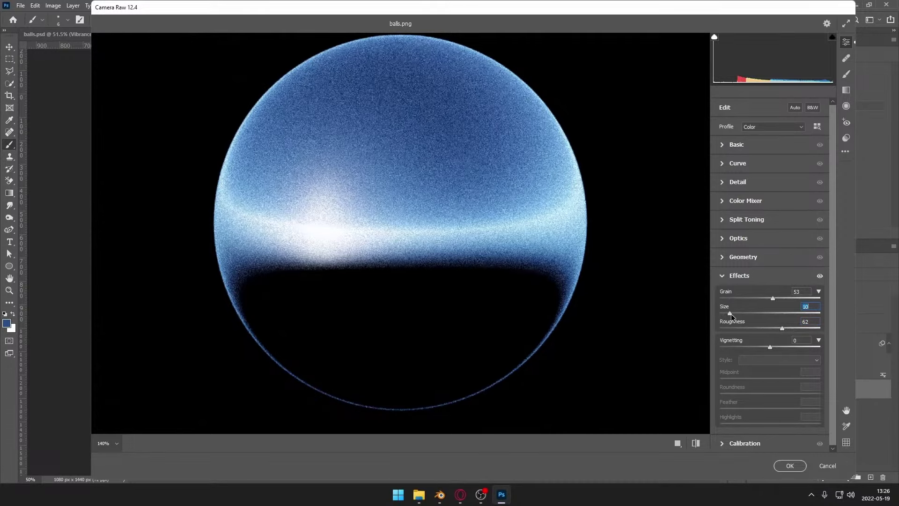
left_click(791, 465)
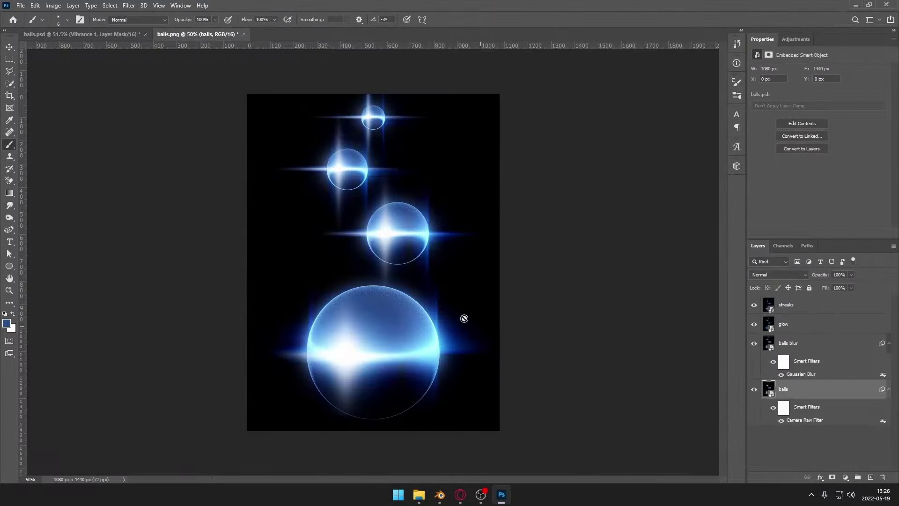
scroll(405, 309, "up", 3, "alt")
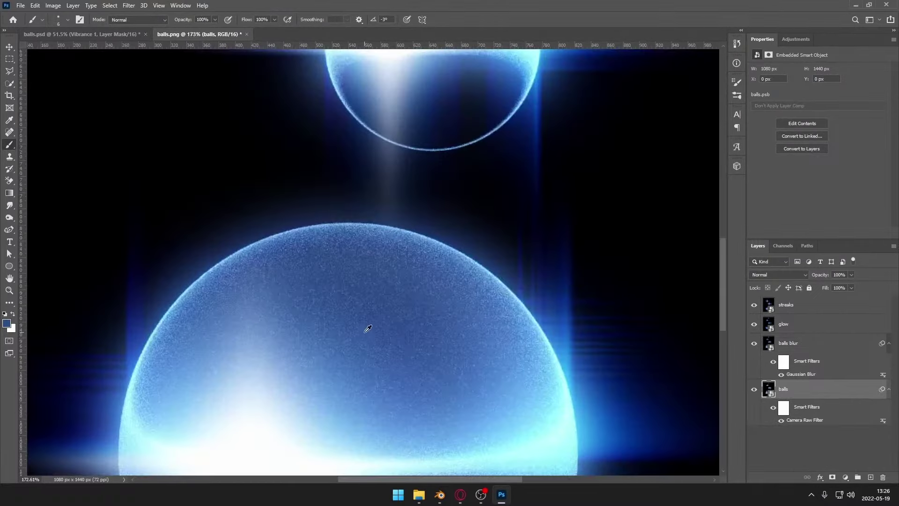
scroll(351, 324, "up", 2, "alt")
scroll(346, 309, "down", 4, "alt")
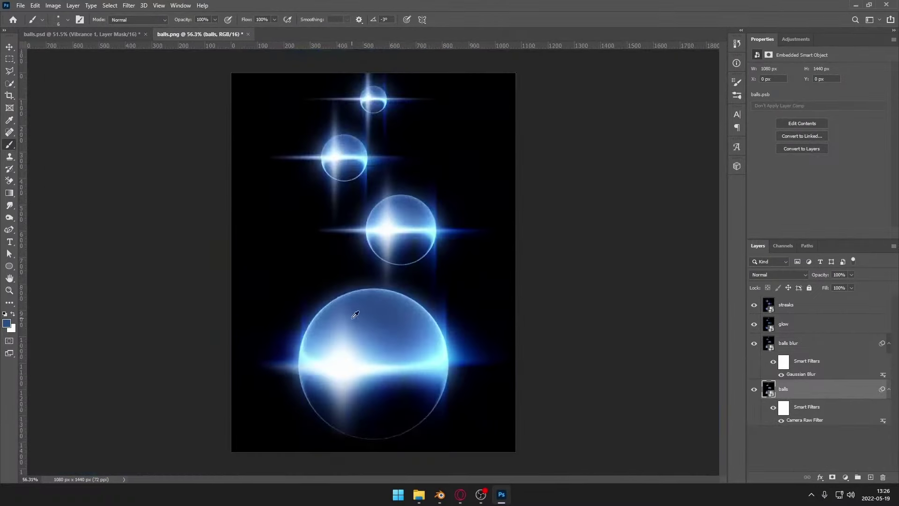
Step: Copy the Camera Raw grain filter from the balls layer onto the balls blur, glow and streaks layers
scroll(400, 211, "up", 3, "alt")
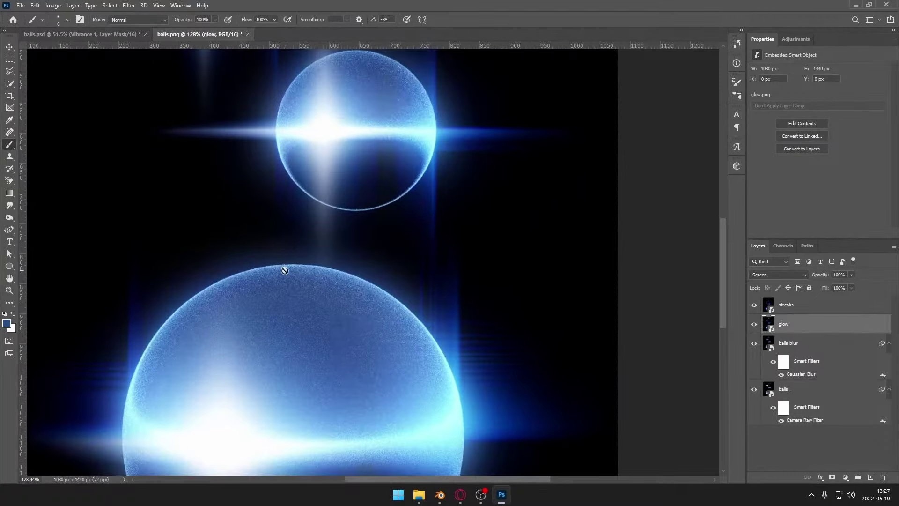
left_click_drag(395, 282, 492, 183)
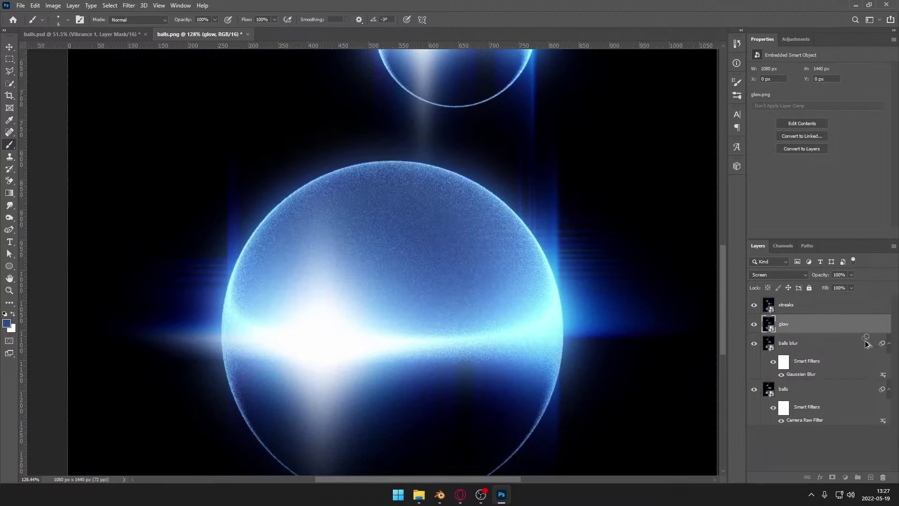
left_click_drag(867, 344, 868, 345, "alt")
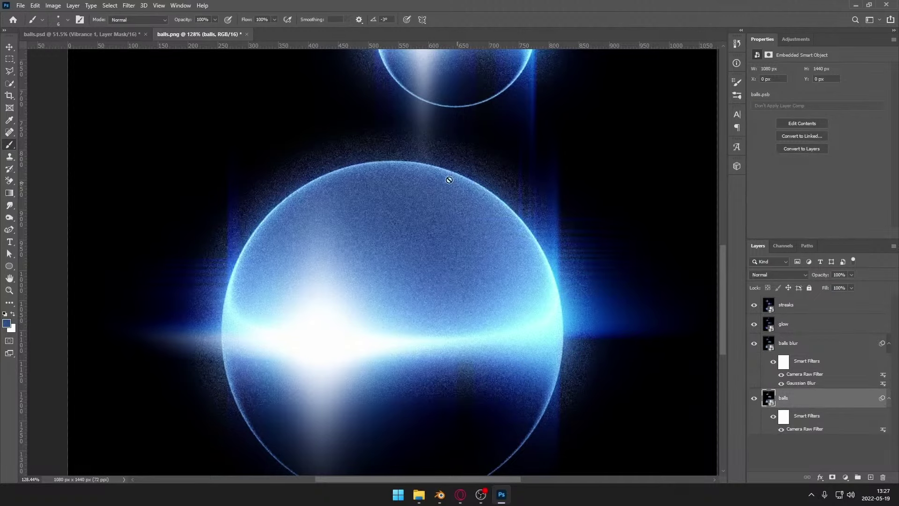
left_click_drag(344, 144, 317, 275)
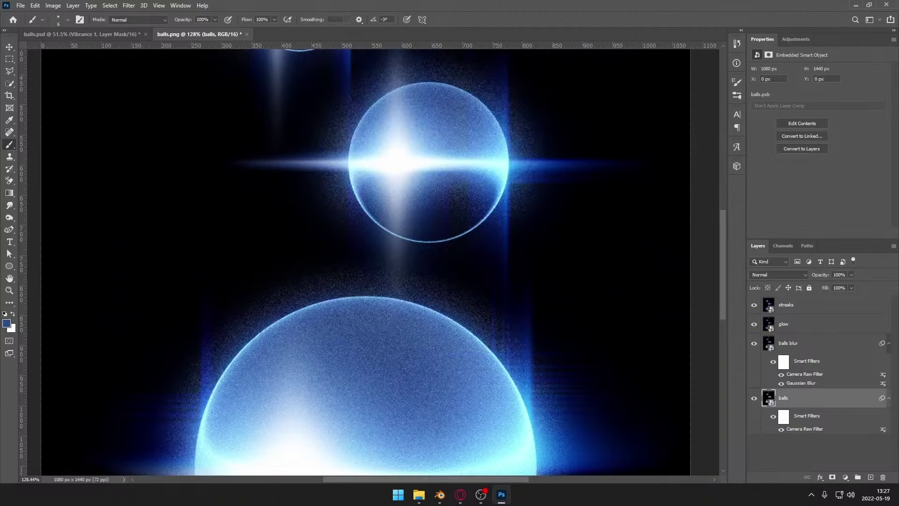
left_click_drag(883, 400, 876, 327, "alt")
left_click_drag(882, 399, 875, 308, "alt")
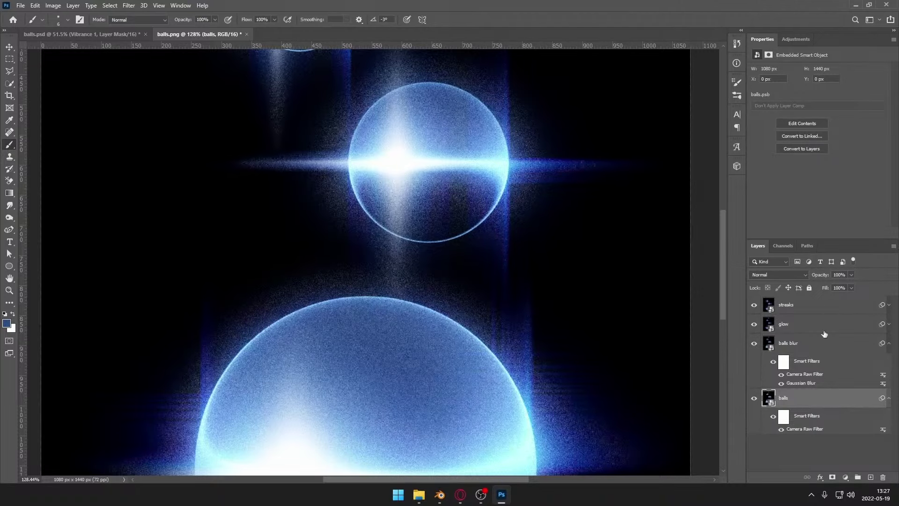
scroll(370, 303, "down", 4, "alt")
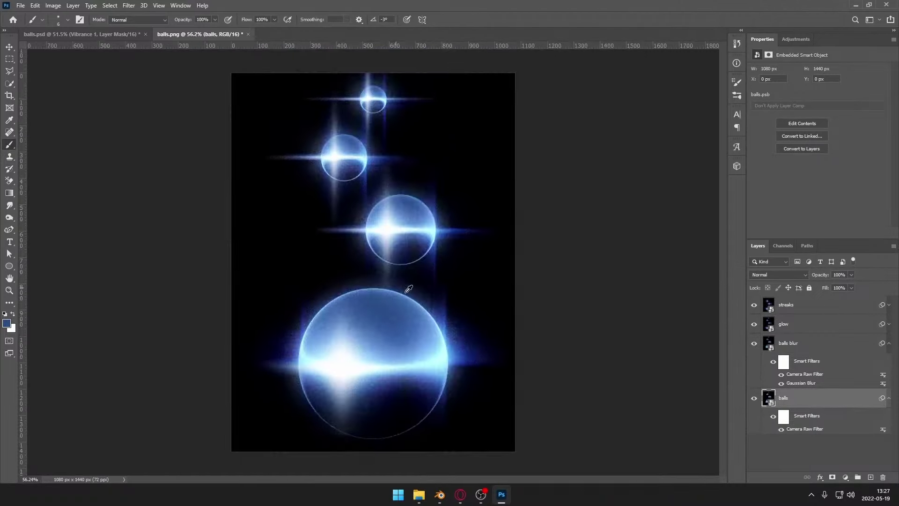
scroll(367, 197, "down", 2, "alt")
scroll(365, 165, "up", 4, "alt")
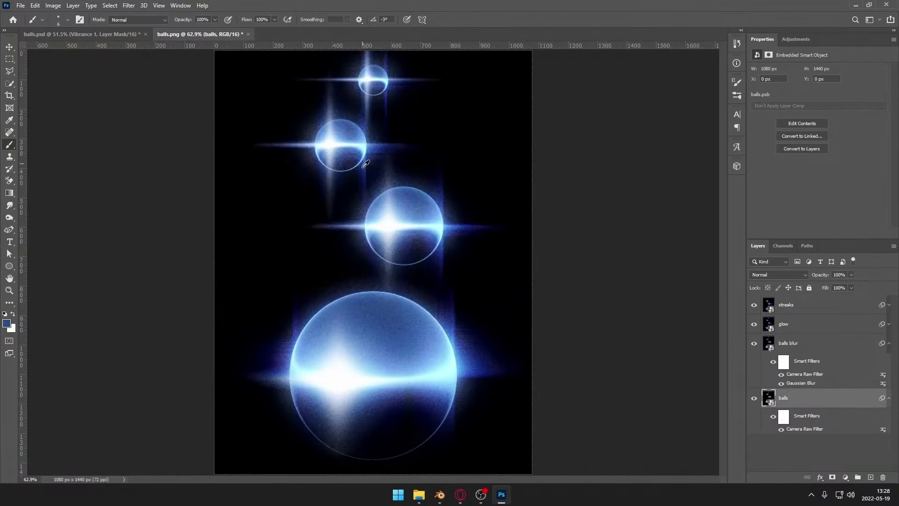
scroll(412, 250, "down", 2, "alt")
scroll(412, 265, "up", 1, "alt")
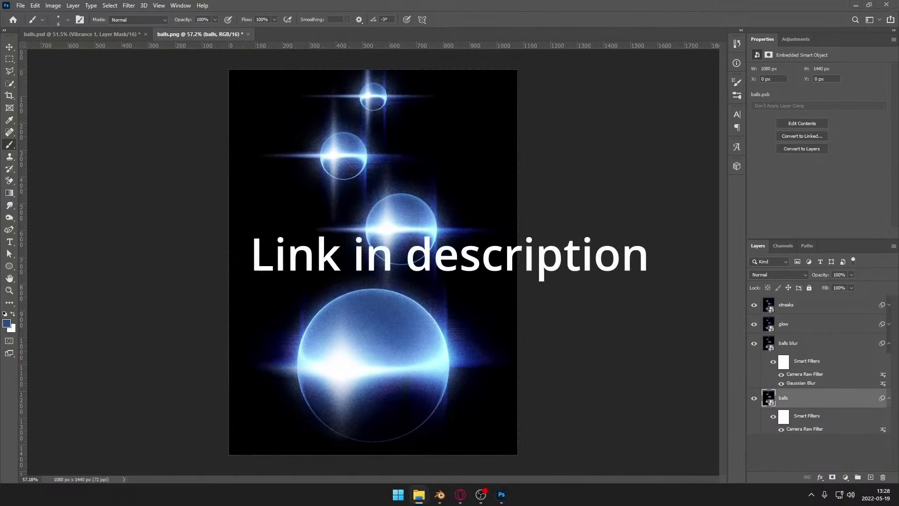
Step: Place the 1.jpg dust texture in the document, rotate it 90 degrees and enlarge it to 178.50% to cover the canvas
left_click_drag(898, 206, 426, 226)
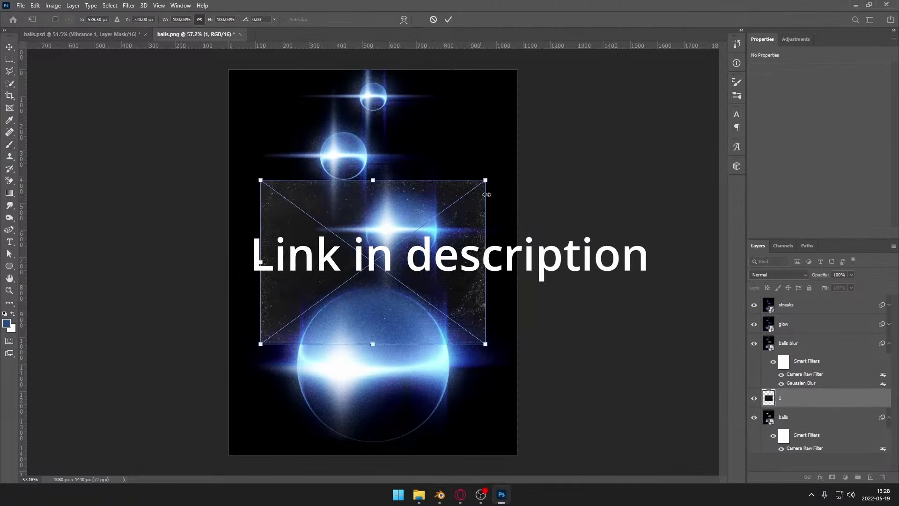
left_click_drag(498, 172, 464, 377, "shift")
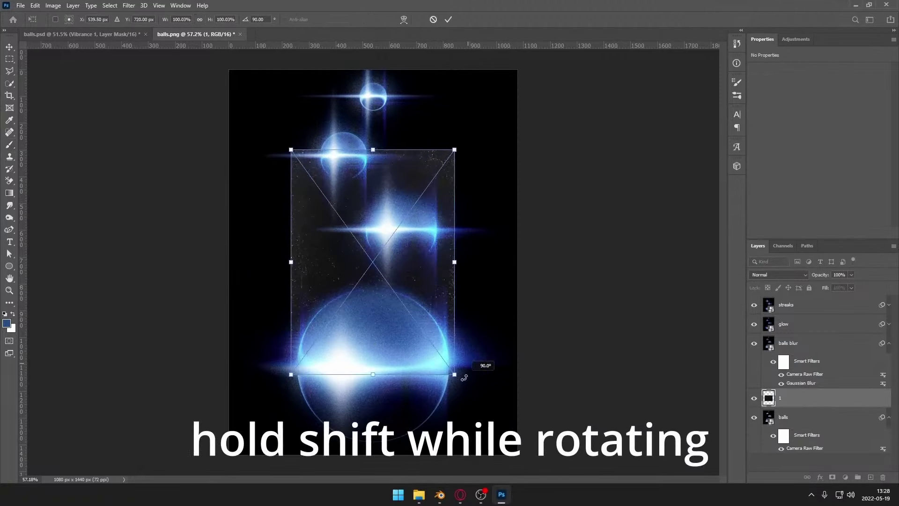
left_click_drag(459, 149, 524, 61, "alt")
mouse_move(447, 275)
left_mouse_down()
mouse_move(441, 263)
mouse_move(449, 265)
left_mouse_up()
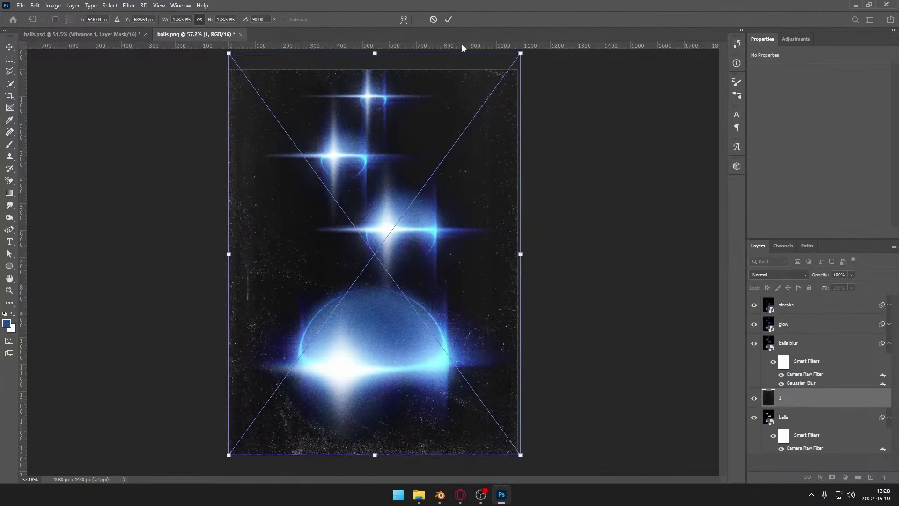
left_click(448, 20)
Step: Move texture layer 1 above the streaks layer and set its blend mode to Screen
scroll(474, 255, "down", 2, "alt")
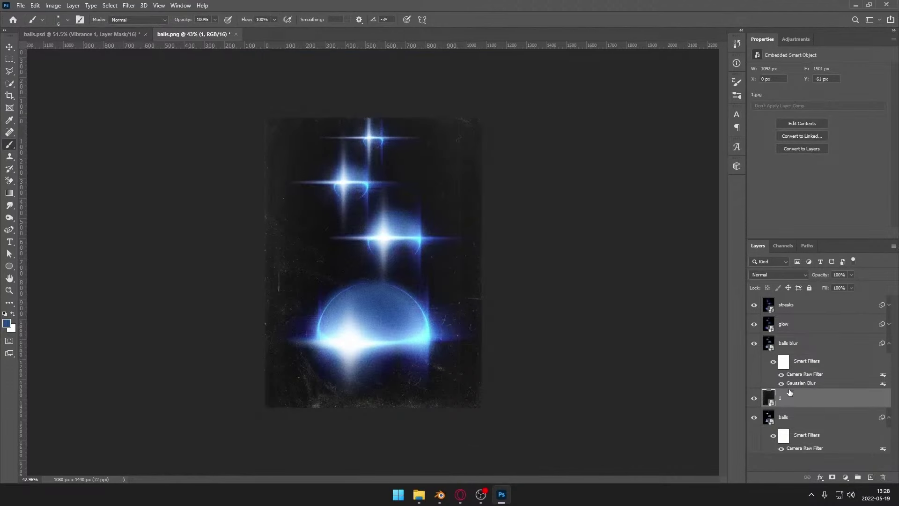
left_click_drag(771, 395, 783, 300)
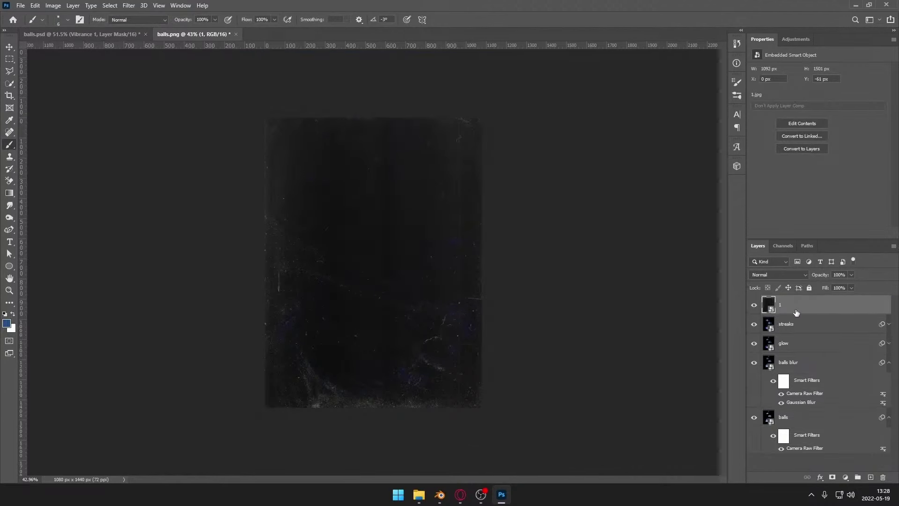
left_click(785, 276)
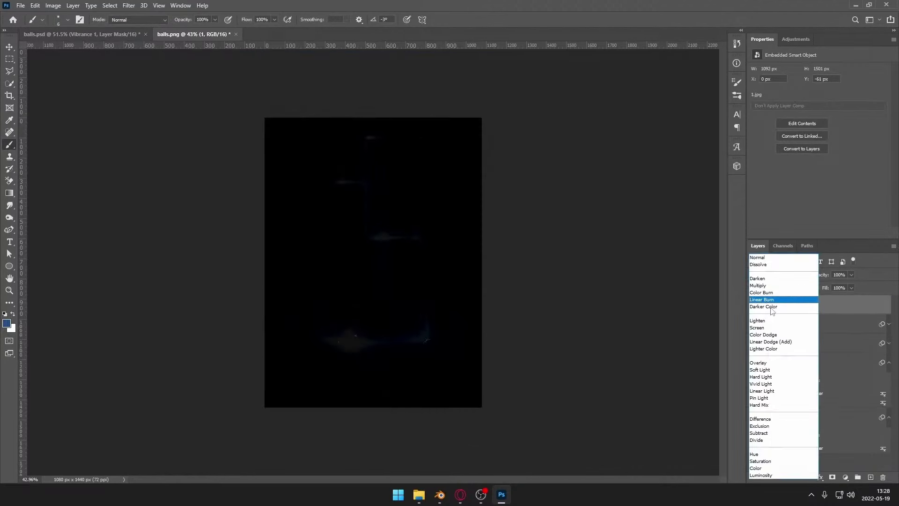
left_click(778, 329)
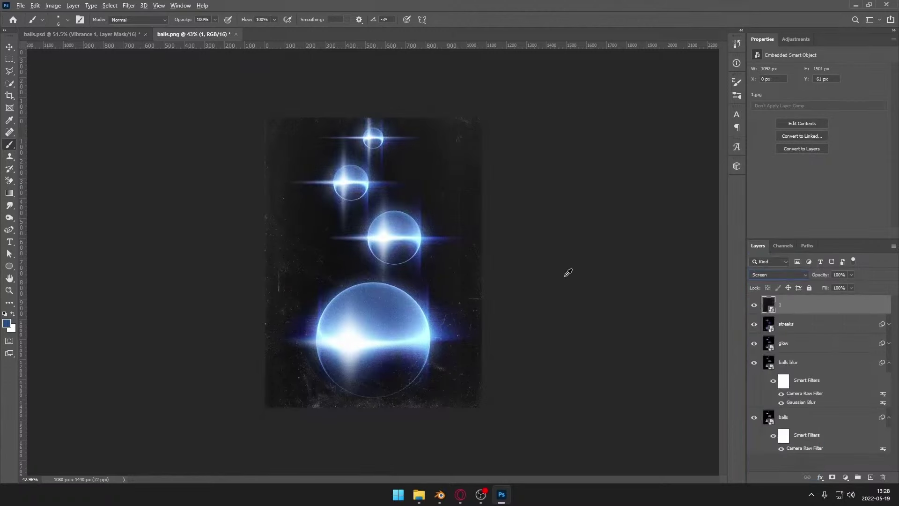
scroll(434, 263, "up", 5, "alt")
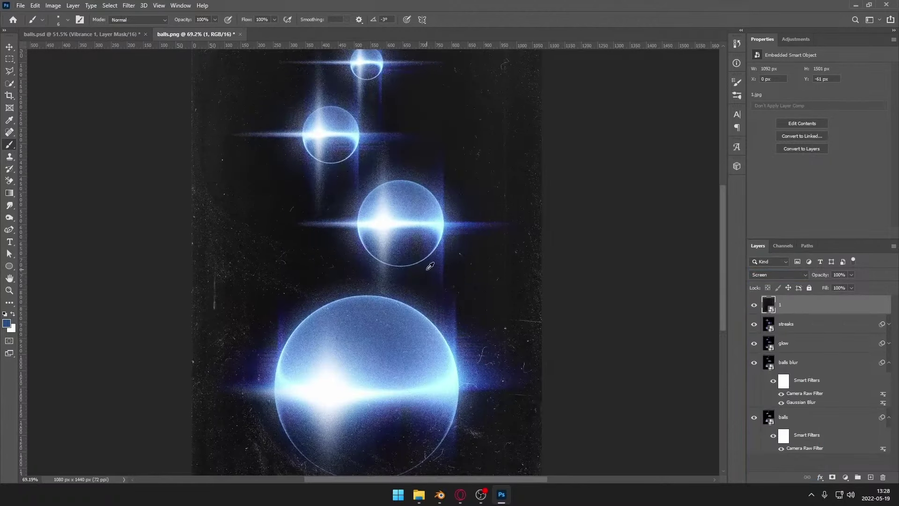
scroll(433, 272, "down", 2, "alt")
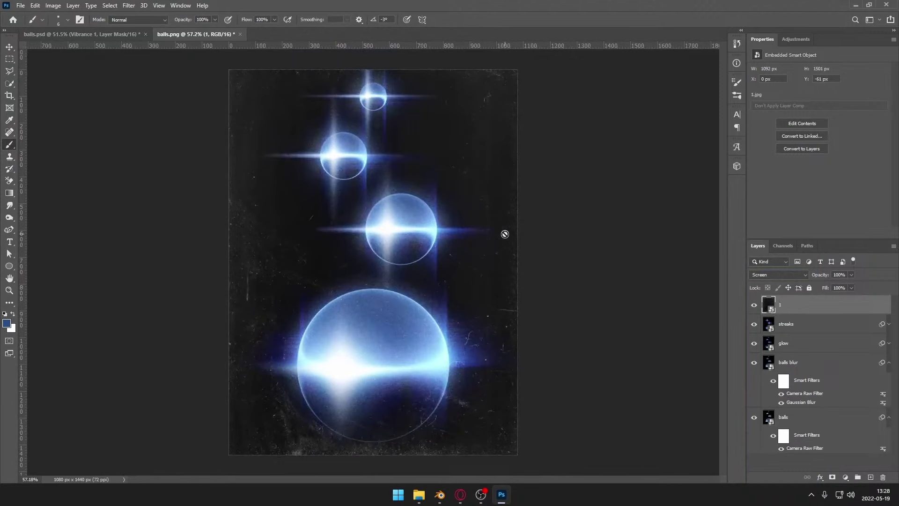
Step: Sample a blue from the largest sphere and increase its saturation to make 2c52a1 the foreground color
left_click(8, 324)
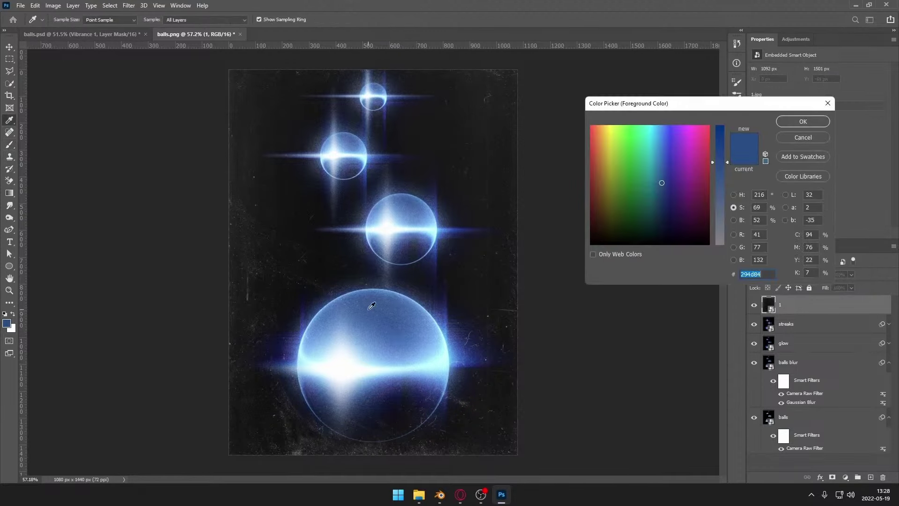
left_click(370, 296)
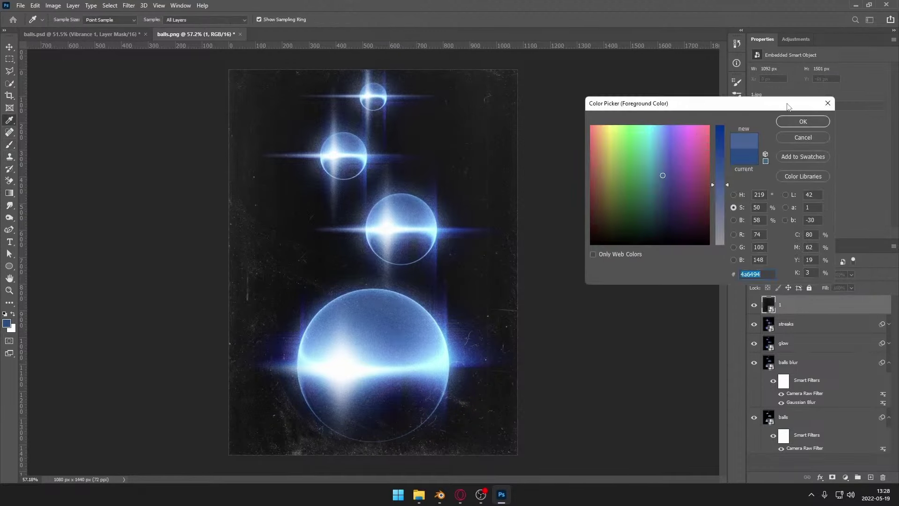
left_click(382, 303)
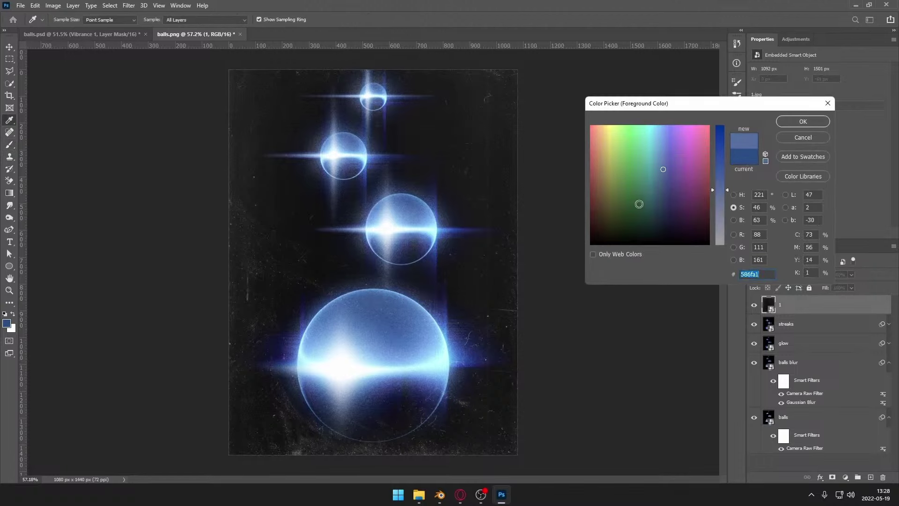
left_click_drag(725, 190, 733, 158)
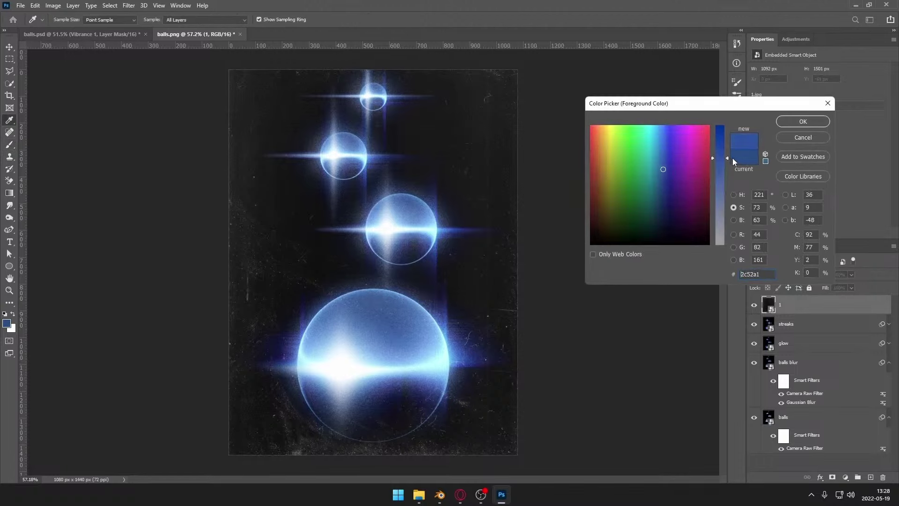
left_click(802, 122)
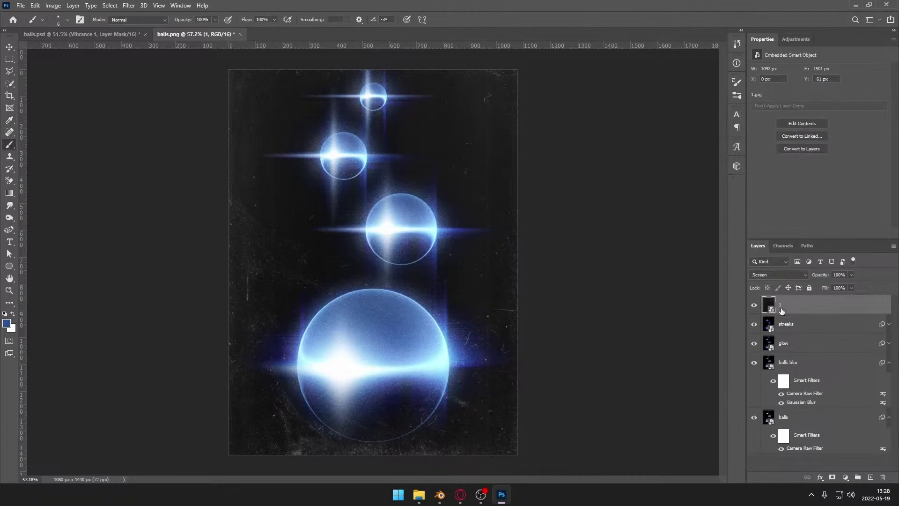
Step: Add a Hue/Saturation adjustment layer above texture layer 1 and turn on Colorize
left_click(846, 477)
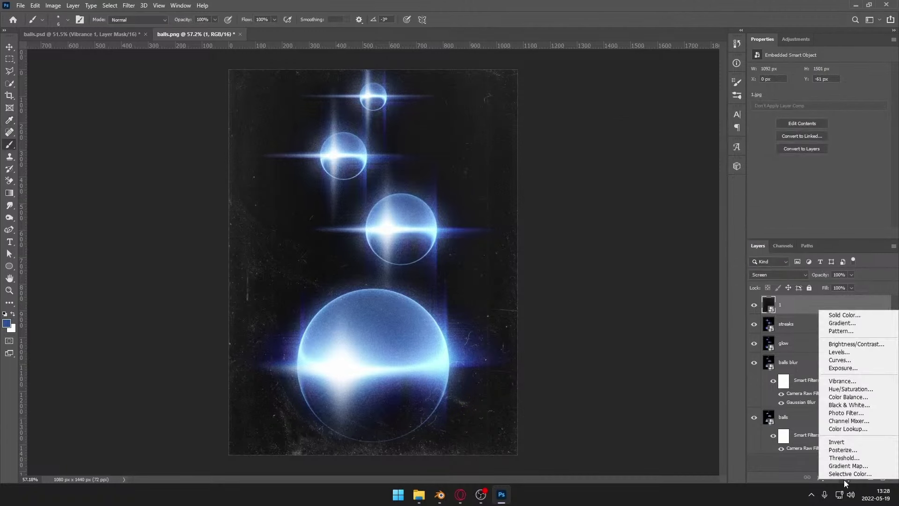
left_click(845, 482)
left_click(847, 476)
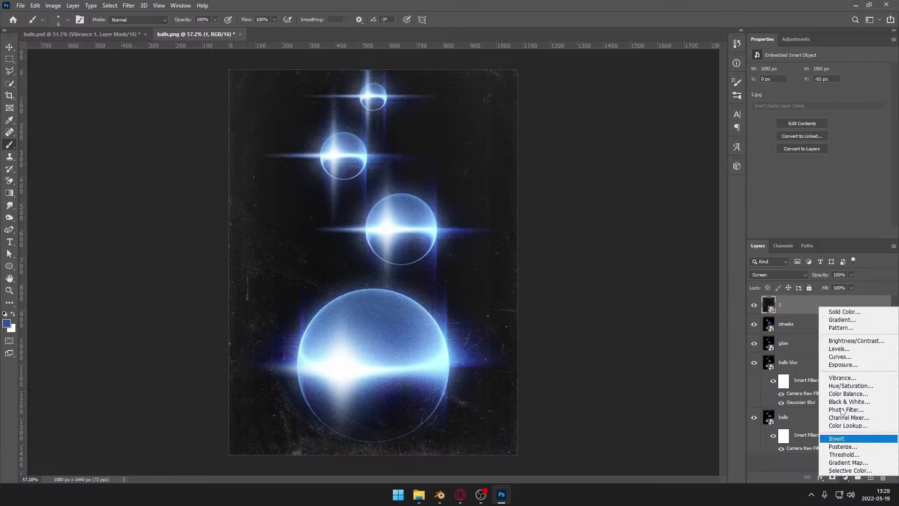
left_click(850, 386)
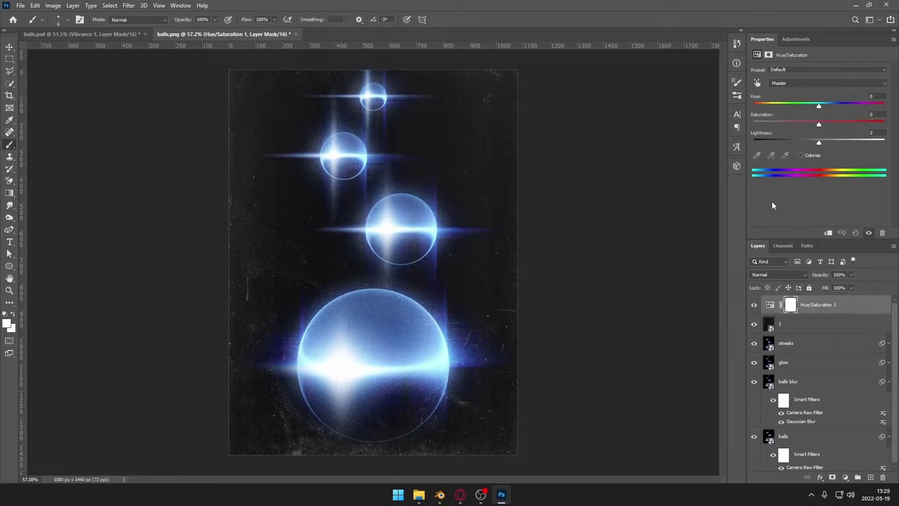
left_click(800, 155)
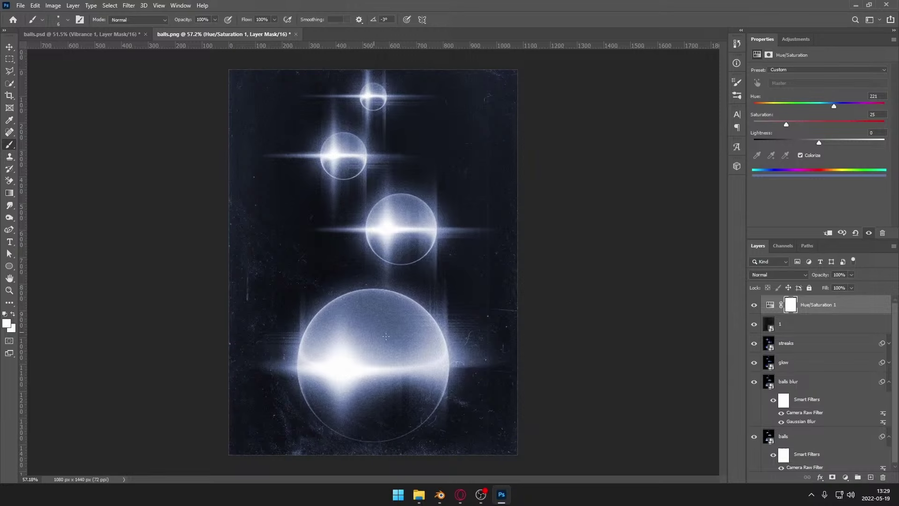
Step: Clip the Hue/Saturation adjustment to texture layer 1 so that it colors only the dust texture
left_click(769, 343)
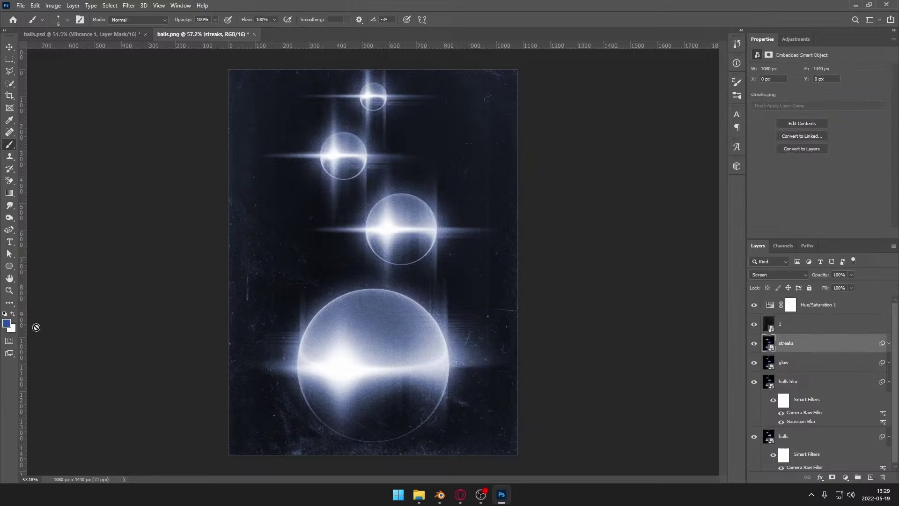
left_click(770, 306)
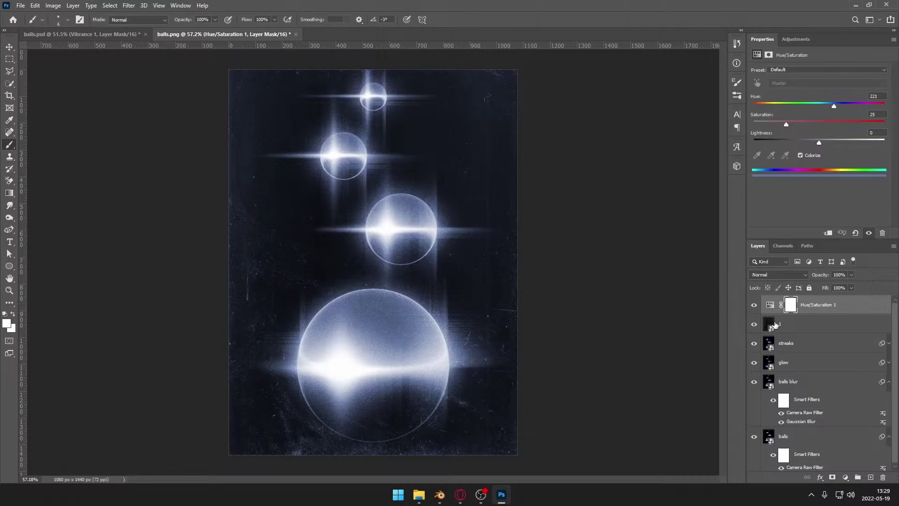
left_click(828, 234)
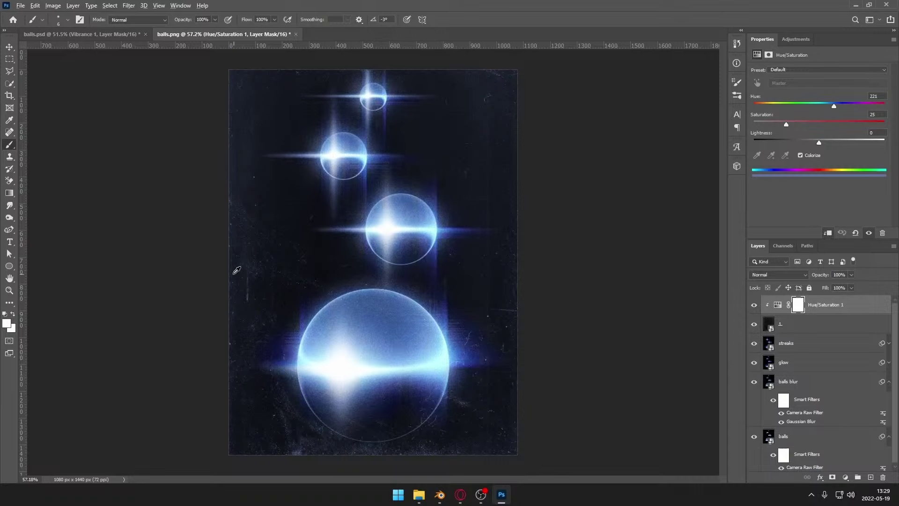
scroll(235, 271, "up", 3, "alt")
scroll(235, 271, "down", 3, "alt")
Step: Test hue and saturation shifts on the clipped Hue/Saturation adjustment and lower its saturation slightly
left_click_drag(835, 107, 838, 108)
key("ctrl+z")
left_click_drag(783, 126, 767, 125)
key("ctrl+z")
left_click_drag(786, 125, 783, 126)
Step: Place the 13.jpg dust texture, rotate it 90 degrees and enlarge it to about 1105 × 1518 px to cover the canvas
left_click_drag(537, 292, 363, 248)
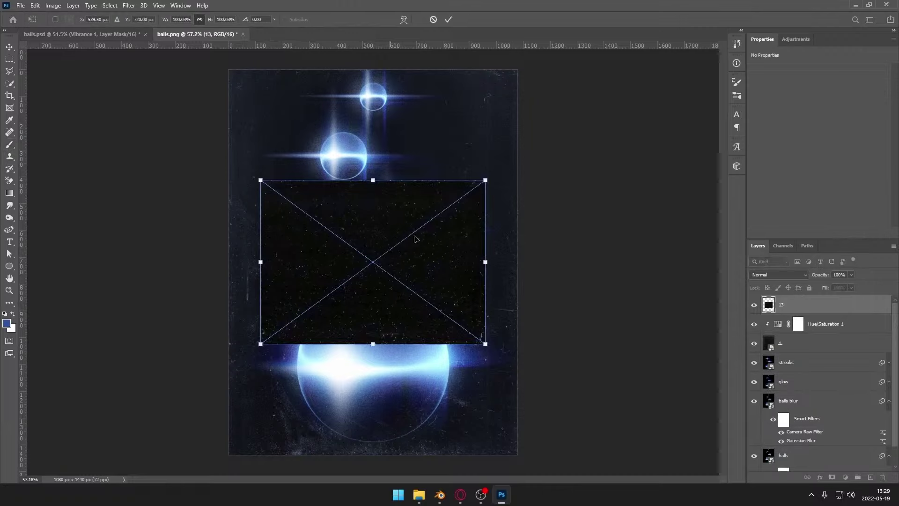
left_click_drag(500, 169, 468, 358)
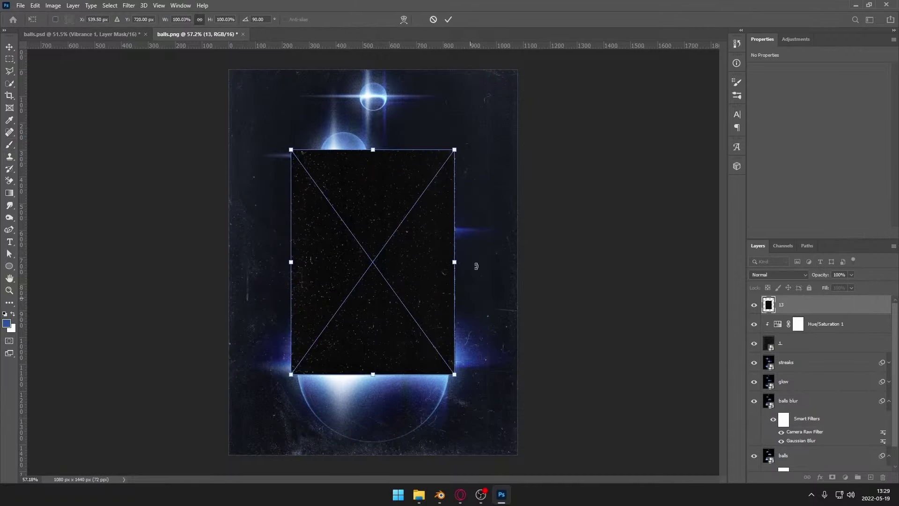
left_click_drag(458, 144, 531, 62)
left_click(449, 19)
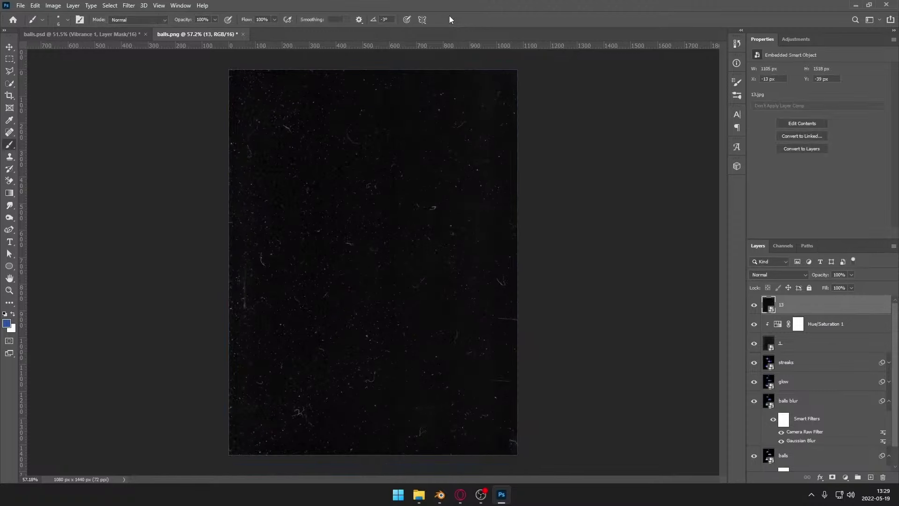
Step: Set texture layer 13 to Screen blending and move it between texture layer 1 and the streaks layer
left_click(774, 274)
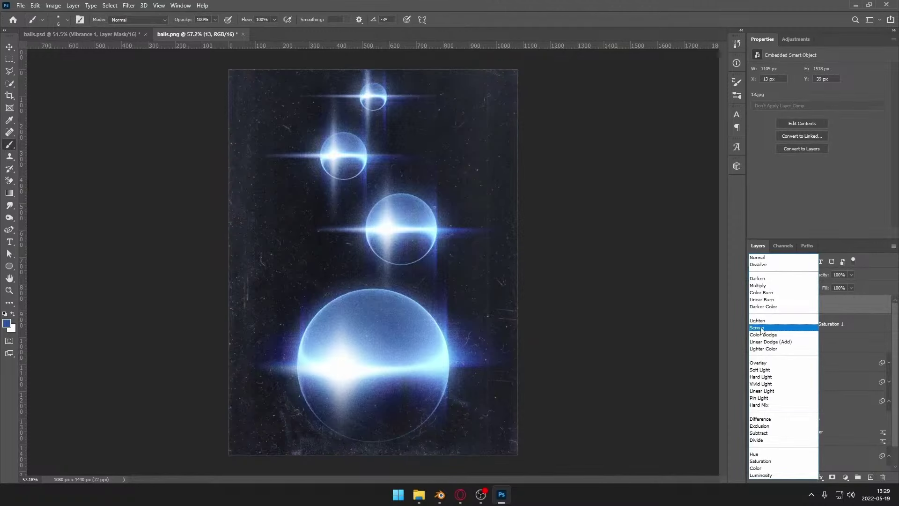
left_click(762, 328)
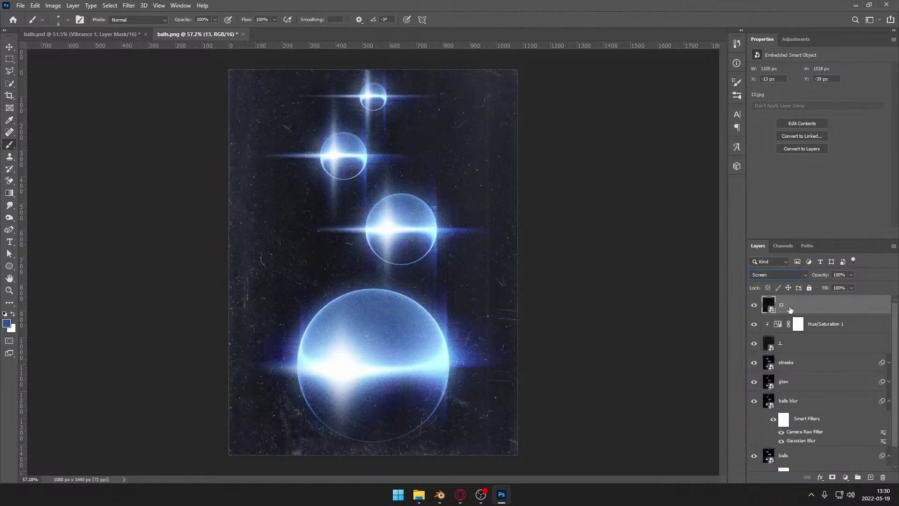
left_click_drag(769, 305, 779, 348)
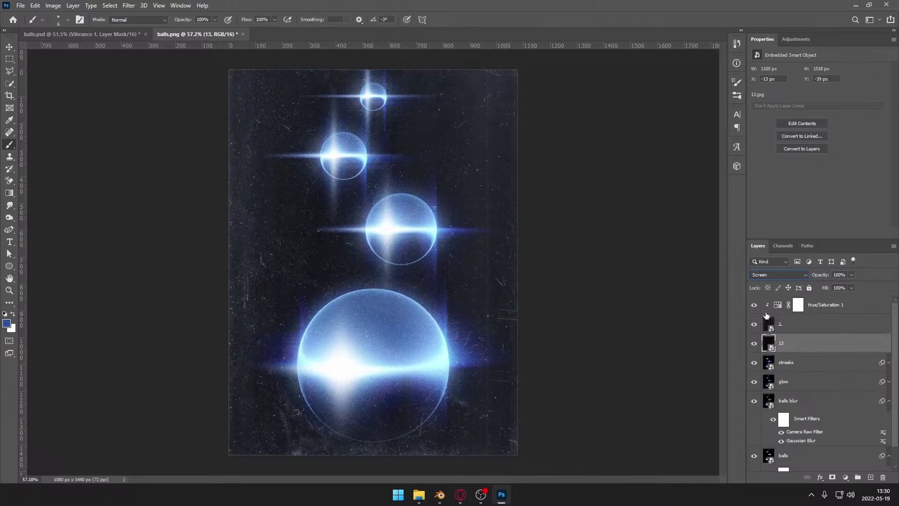
Step: Release the clipping of the Hue/Saturation adjustment, group dust layers 1 and 13, and expand the new group
left_click(780, 309)
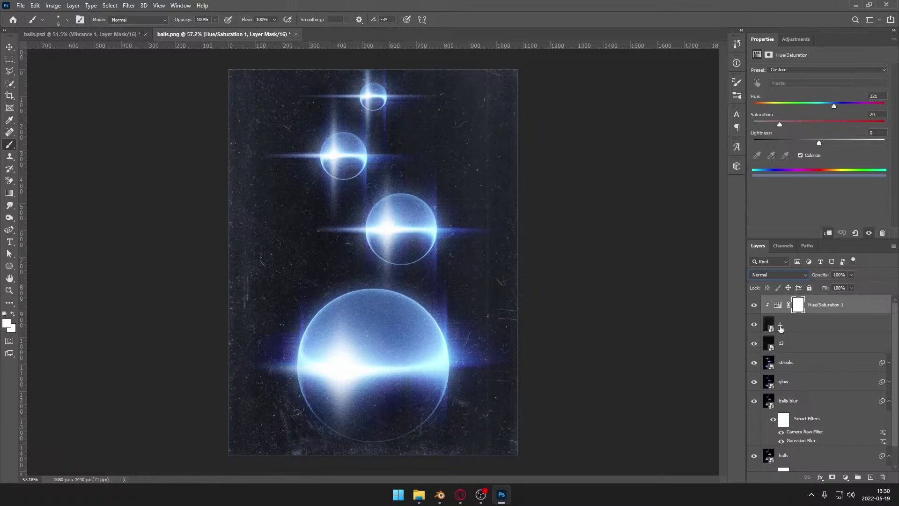
left_click(828, 233)
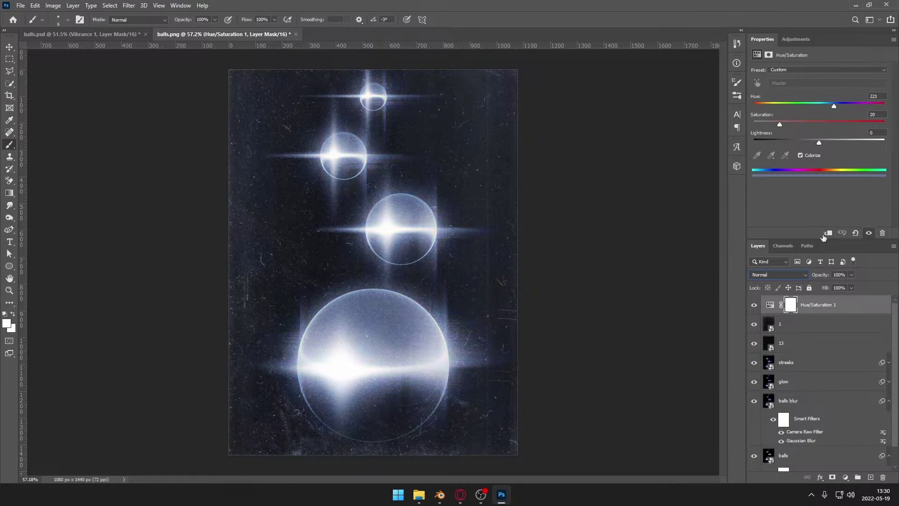
left_click(788, 328)
left_click(789, 346, "shift")
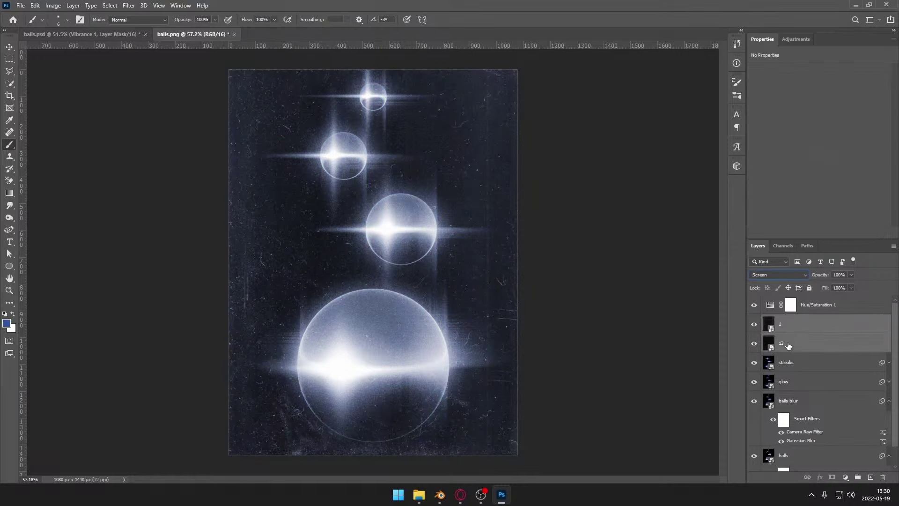
key("ctrl+g")
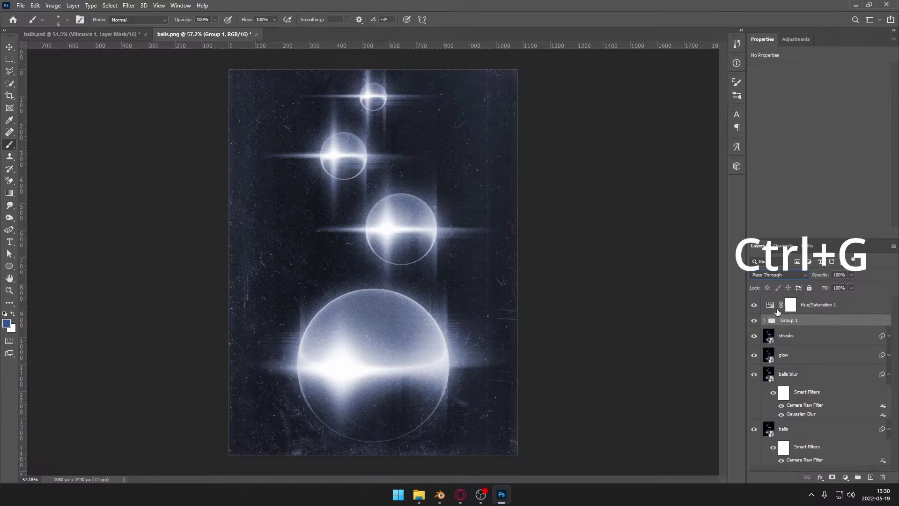
left_click(764, 321)
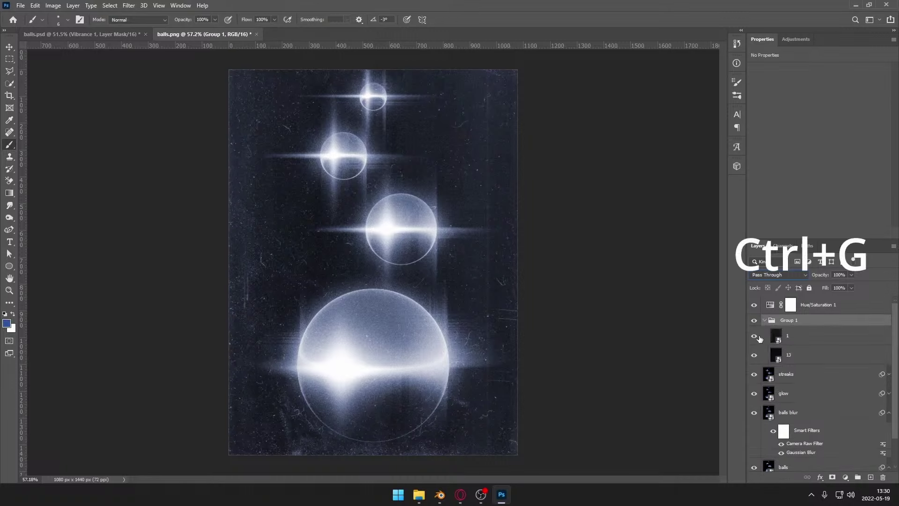
left_click(754, 335)
left_click(754, 335)
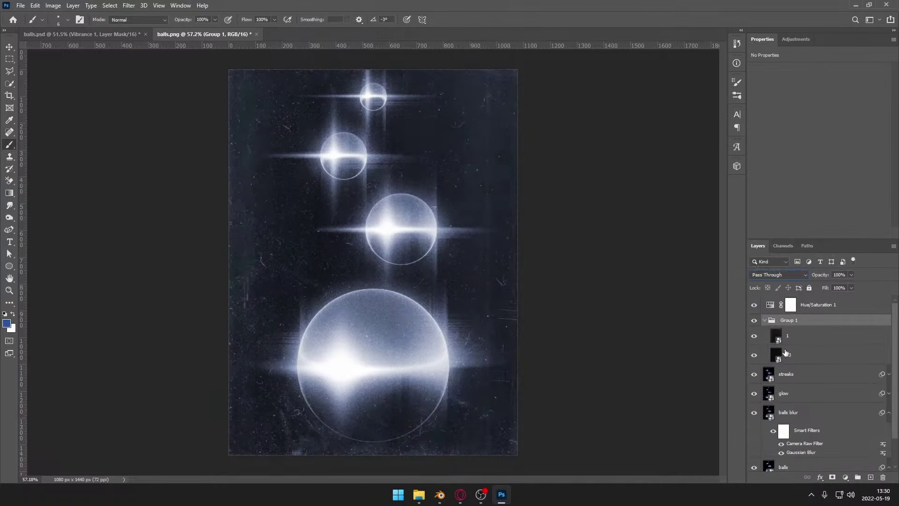
Step: Clip the Hue/Saturation adjustment to the dust texture group and set the group's blend mode to Screen
left_click(769, 306)
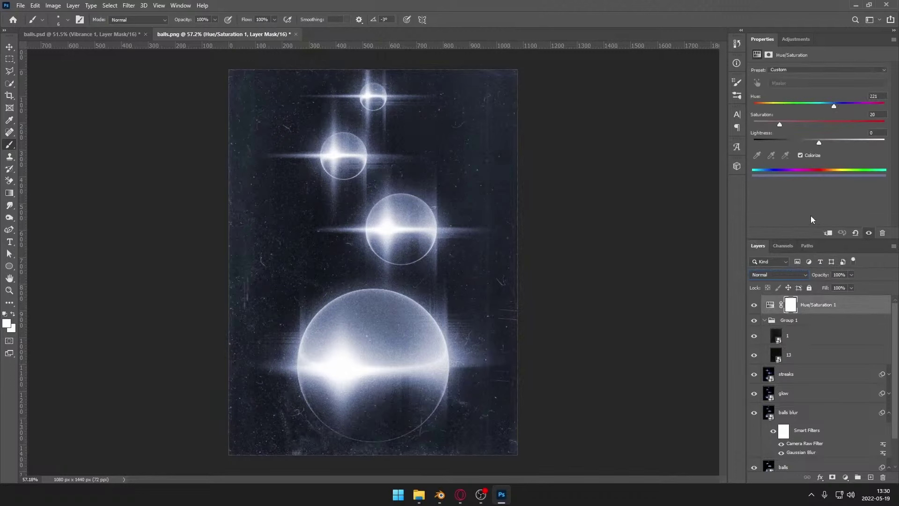
left_click(828, 233)
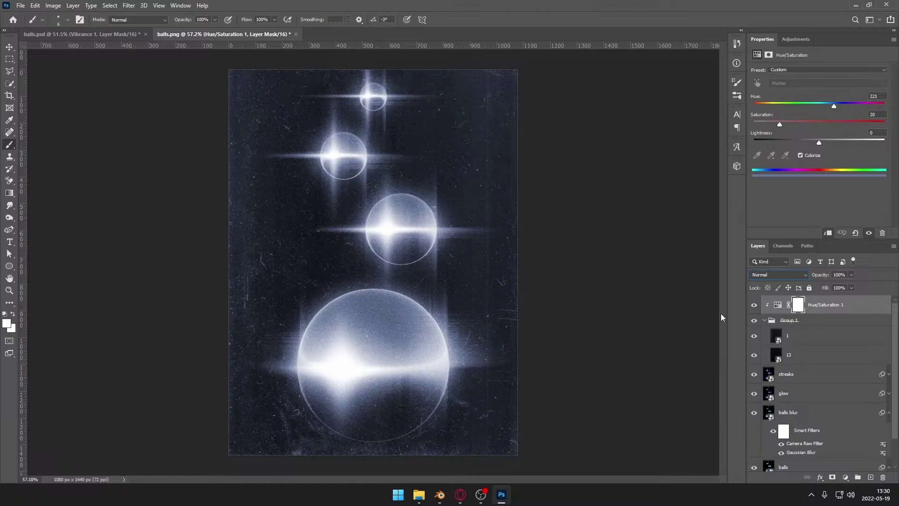
left_click(773, 322)
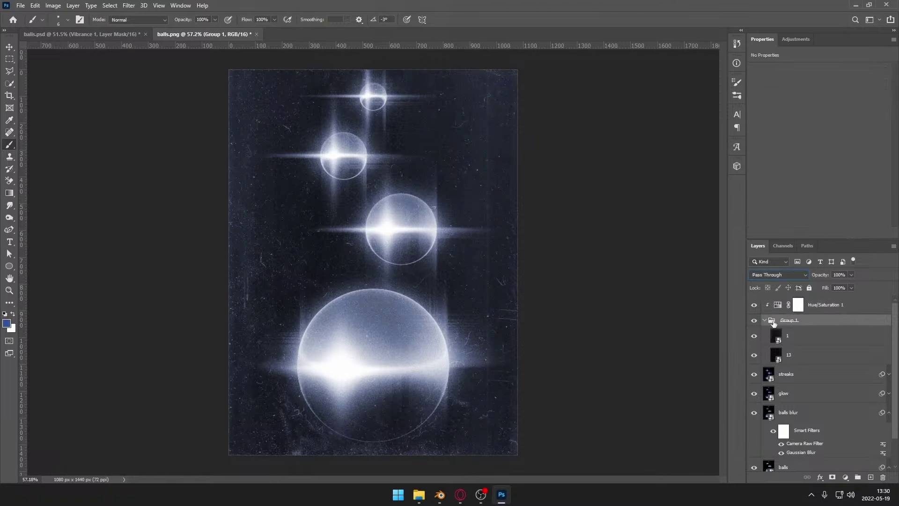
left_click(789, 274)
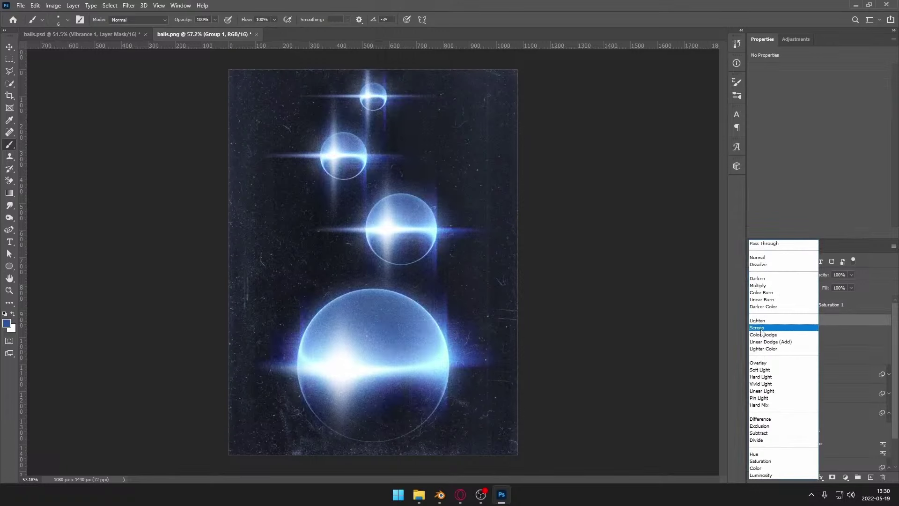
left_click(764, 328)
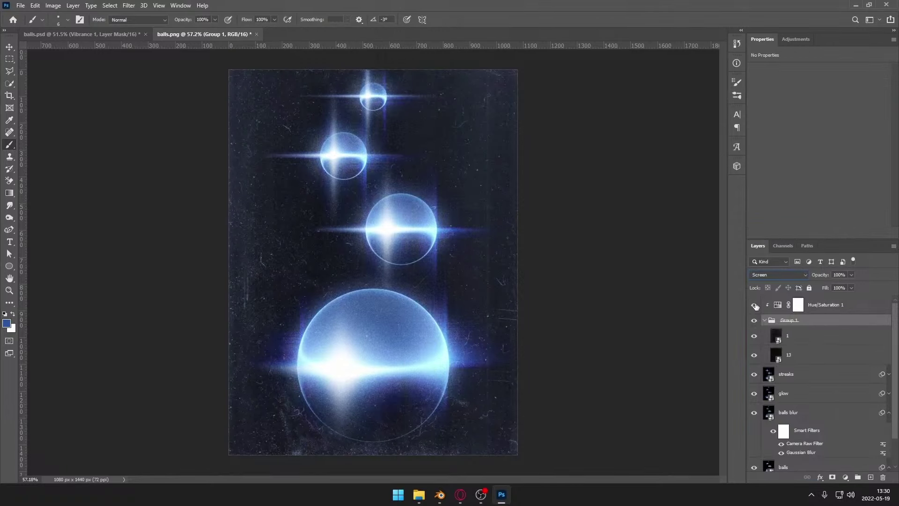
Step: Compare the image with the Hue/Saturation adjustment and dust layers 1 and 13 each hidden and shown
left_click(755, 305)
left_click(755, 305)
scroll(747, 304, "down", 2, "alt")
left_click(775, 335)
left_click(754, 335)
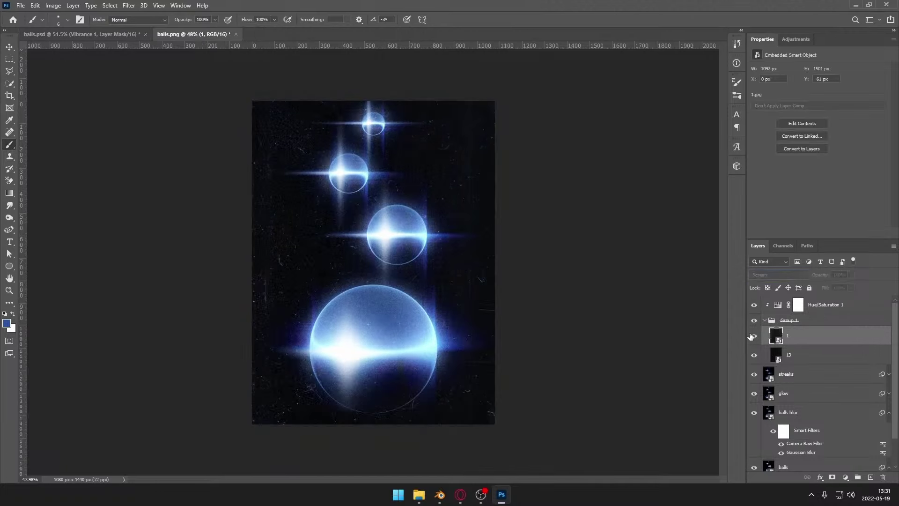
left_click(754, 335)
left_click(755, 355)
left_click(755, 355)
Step: Lower the opacity of dust texture layer 13 to 55% and check its effect on the image
left_click(776, 355)
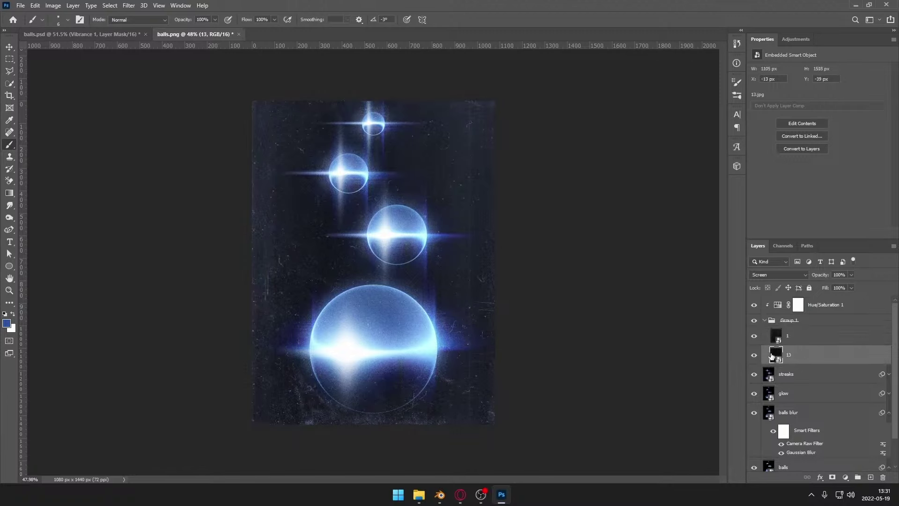
left_click(852, 275)
left_click_drag(825, 289, 833, 289)
left_click(755, 355)
left_click(755, 355)
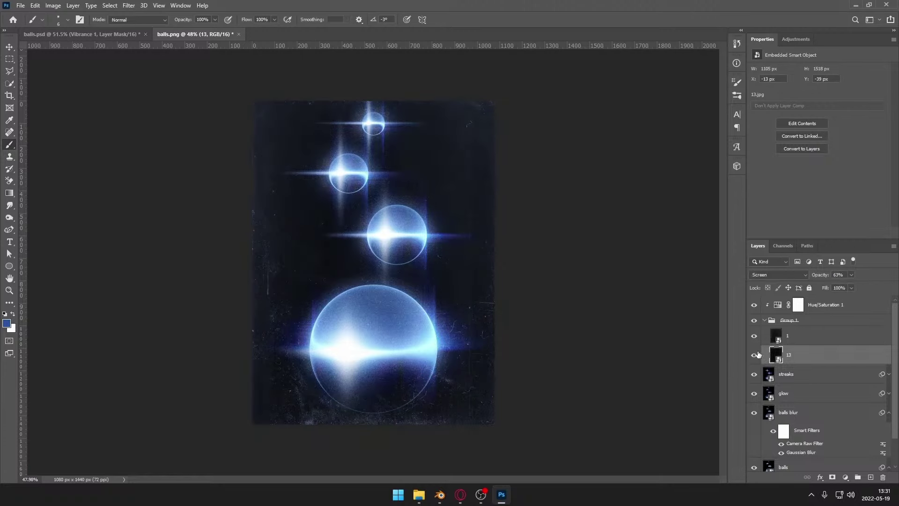
left_click(754, 355)
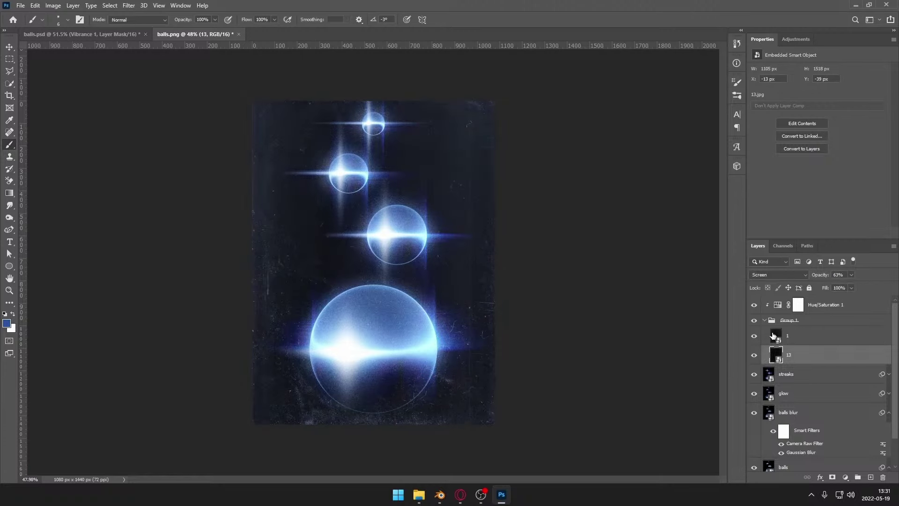
left_click_drag(849, 284, 846, 285)
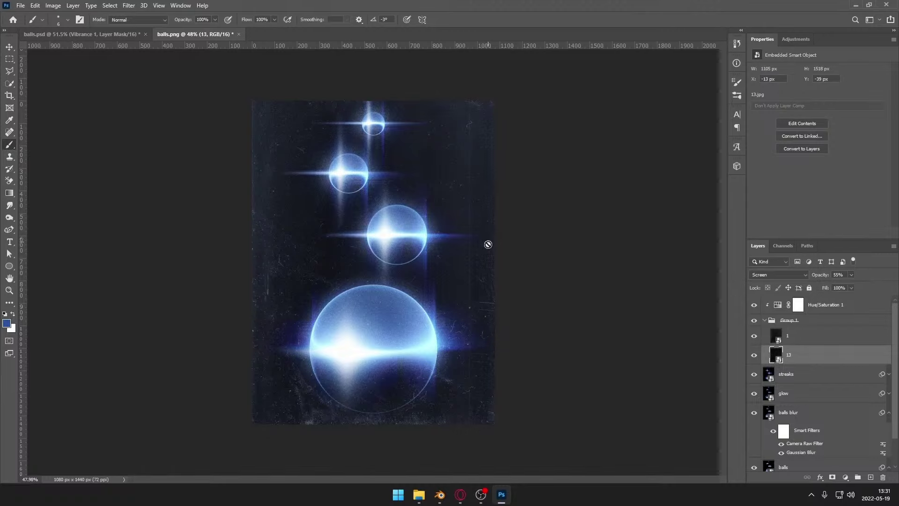
scroll(476, 305, "up", 2, "alt")
scroll(468, 310, "down", 2, "alt")
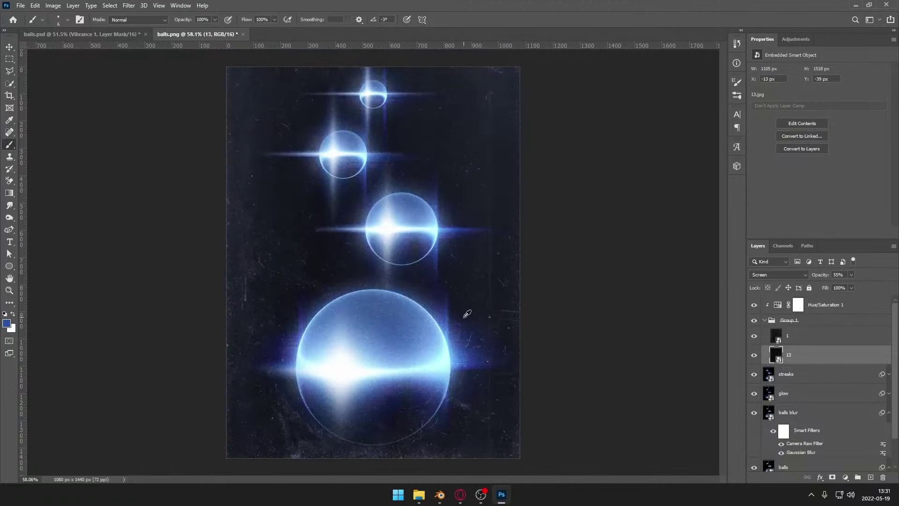
scroll(464, 308, "up", 2, "alt")
scroll(768, 427, "down", 1)
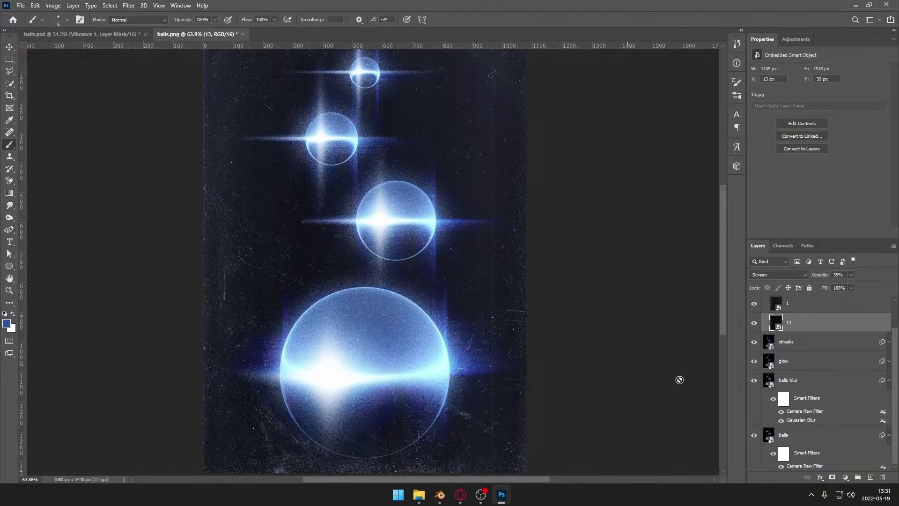
Step: Add a Levels adjustment above the balls layer and lower its white input level to 193
left_click(767, 434)
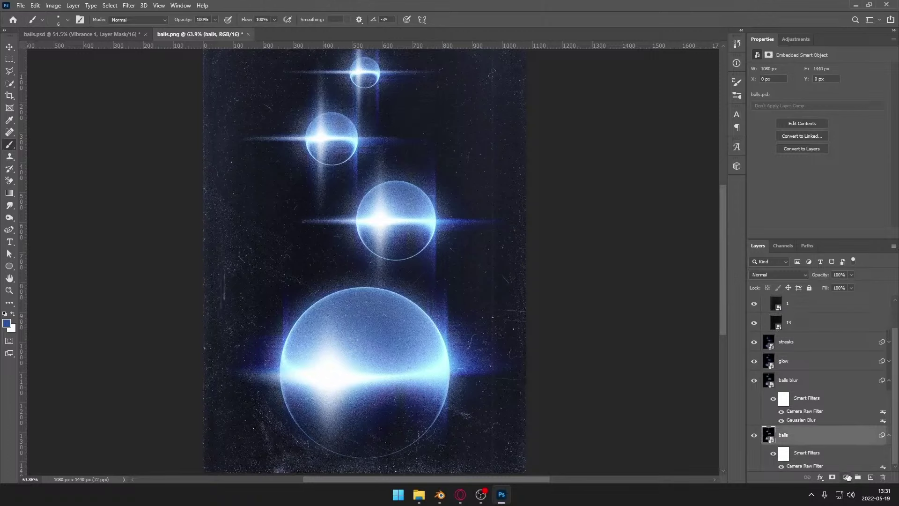
left_click(845, 477)
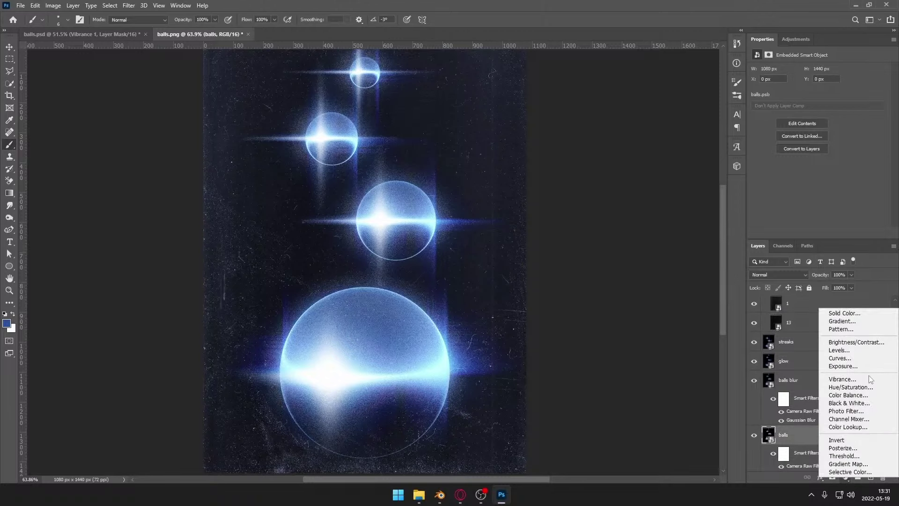
left_click(844, 350)
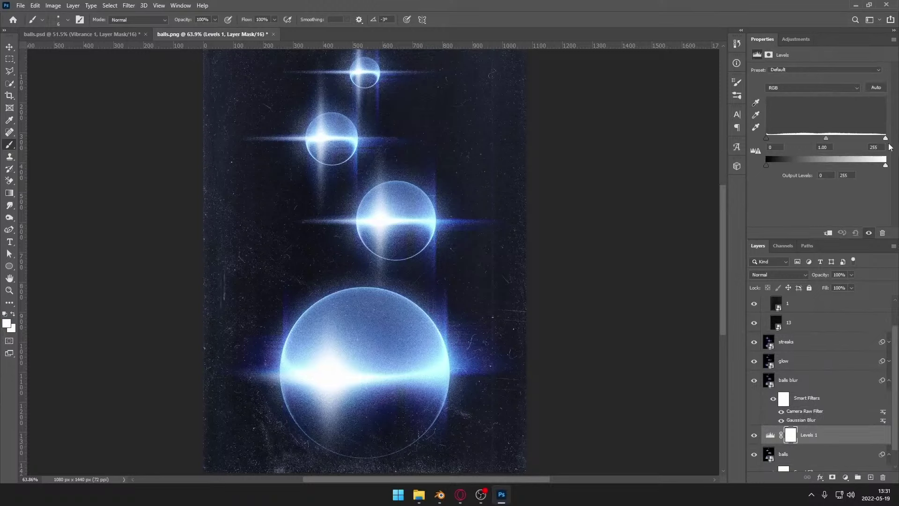
left_click_drag(885, 139, 857, 123)
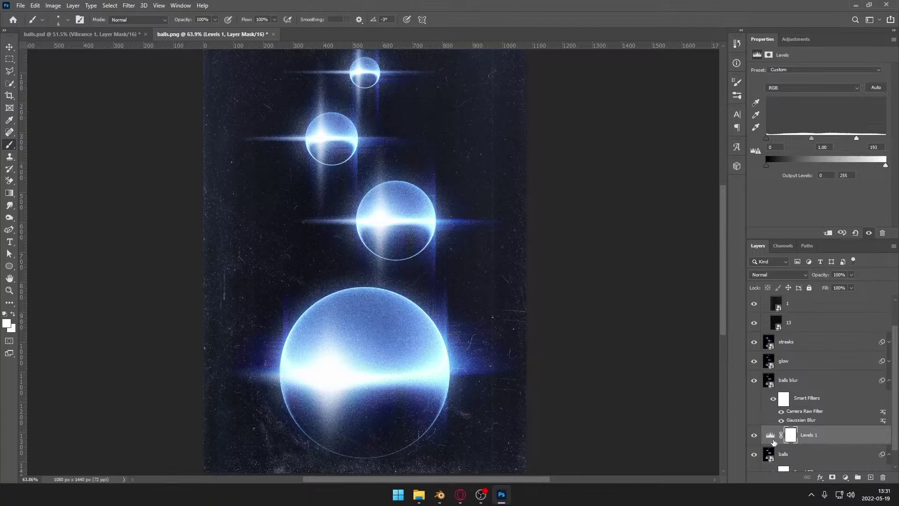
Step: Collapse the dust texture group, add a Curves adjustment above the streaks layer and slightly lower the output of its white point
scroll(768, 371, "up", 2)
left_click(781, 375)
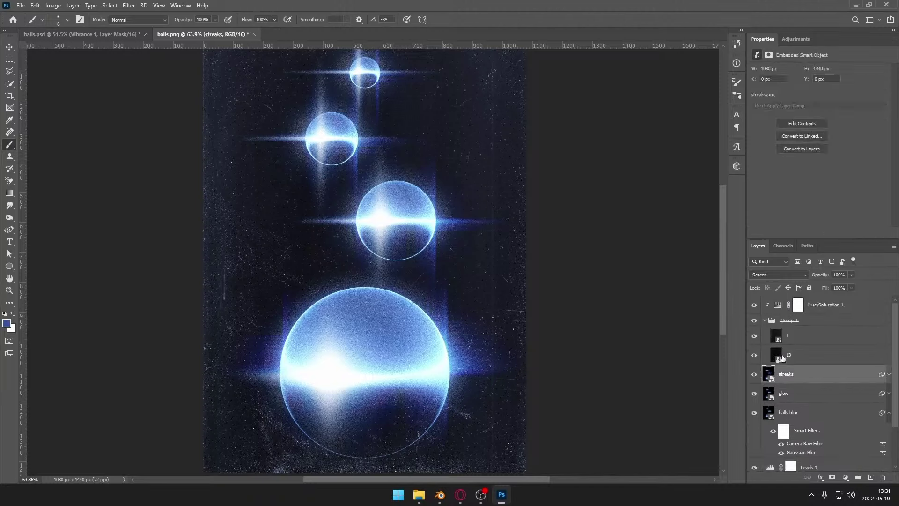
left_click(765, 321)
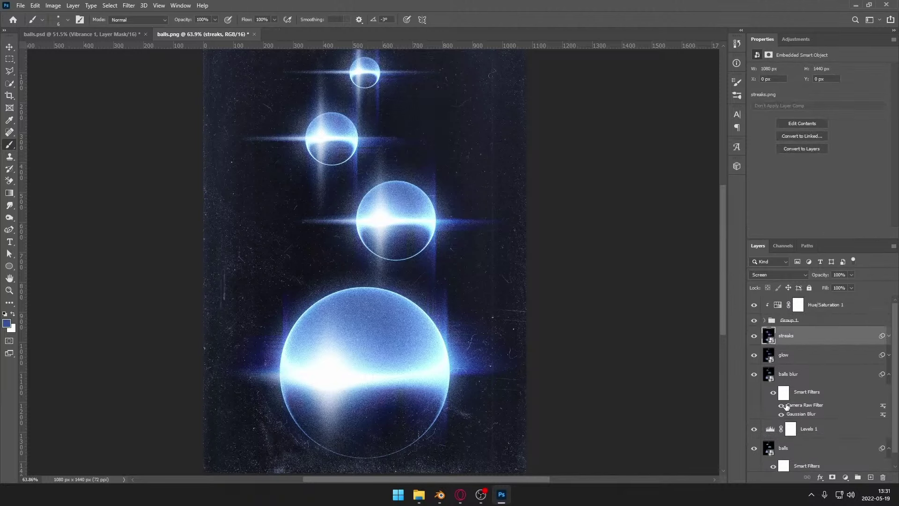
left_click(845, 478)
left_click(858, 357)
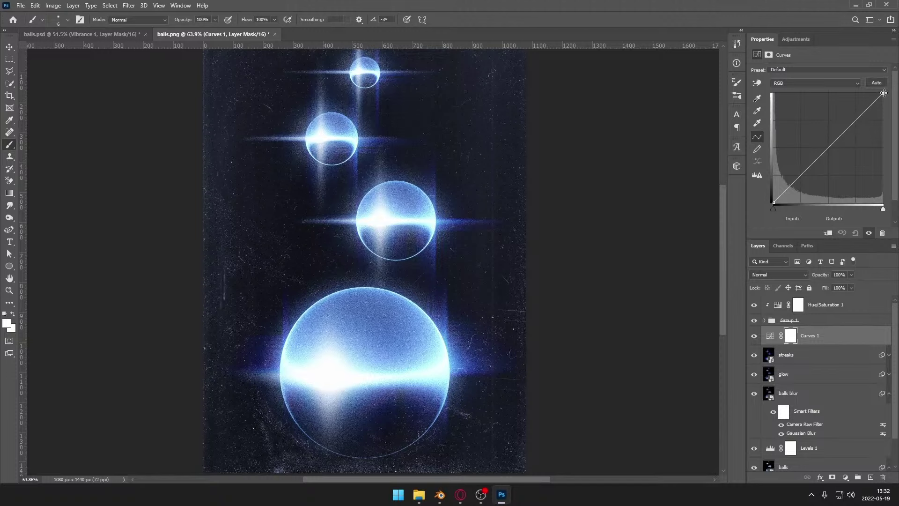
left_click_drag(884, 93, 891, 103)
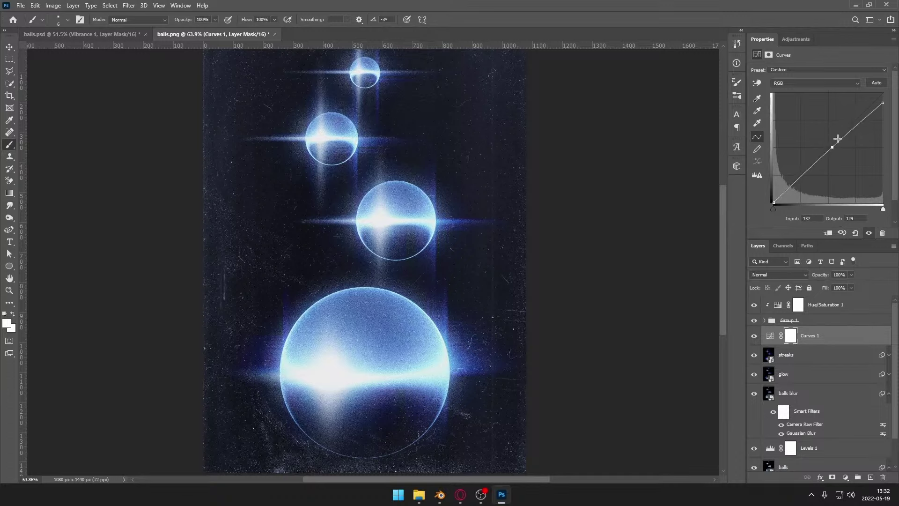
Step: Lower the curve's highlights with a point at about input 194, output 167, and set the white point's output to 240
left_click(855, 128)
left_click_drag(855, 127, 858, 141)
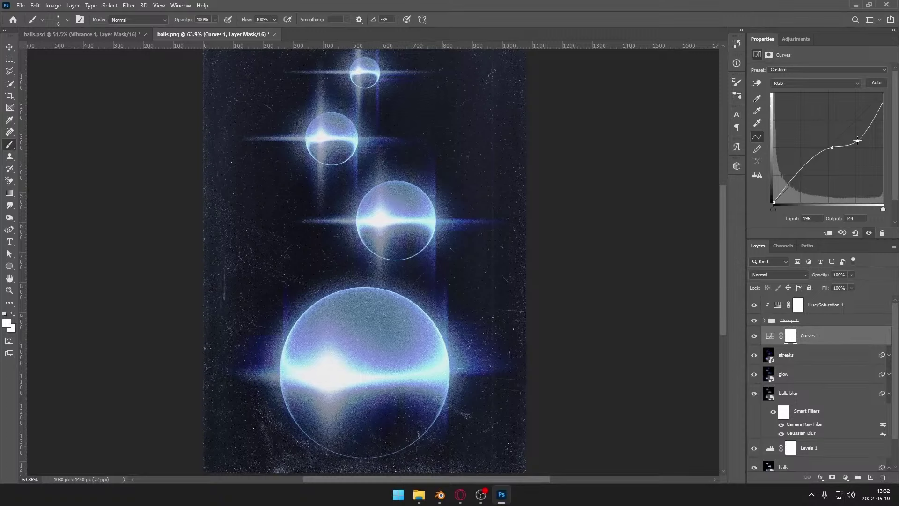
left_click_drag(858, 140, 857, 131)
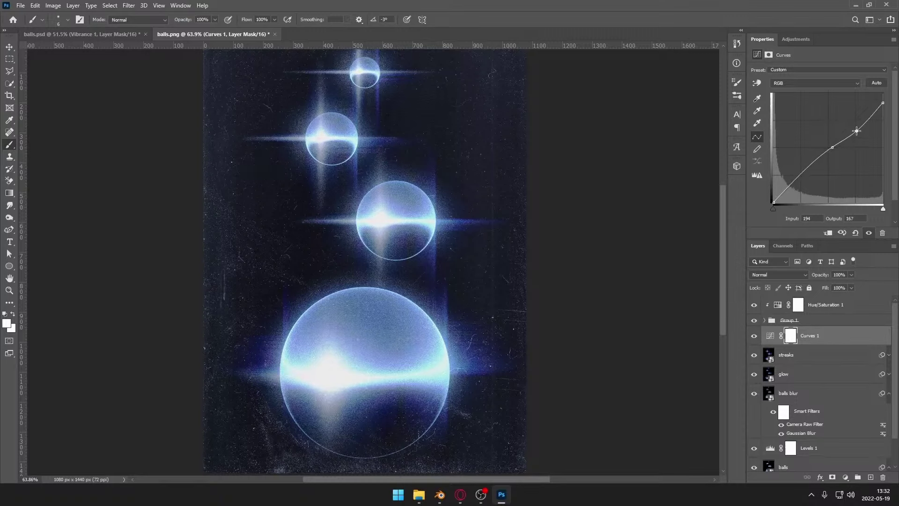
left_click(883, 101)
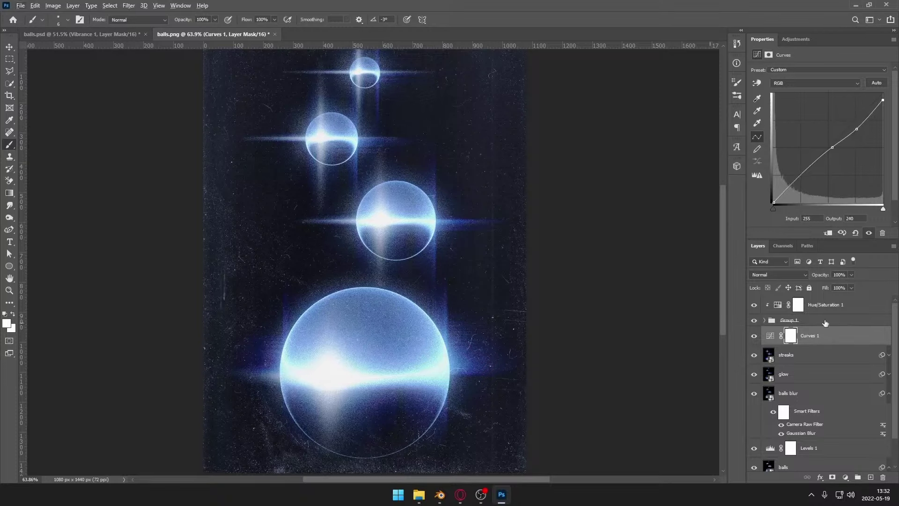
Step: Add a Vibrance adjustment above Curves 1, set its vibrance to -13 and compare the image with and without it
left_click(771, 335)
scroll(299, 286, "down", 4, "alt")
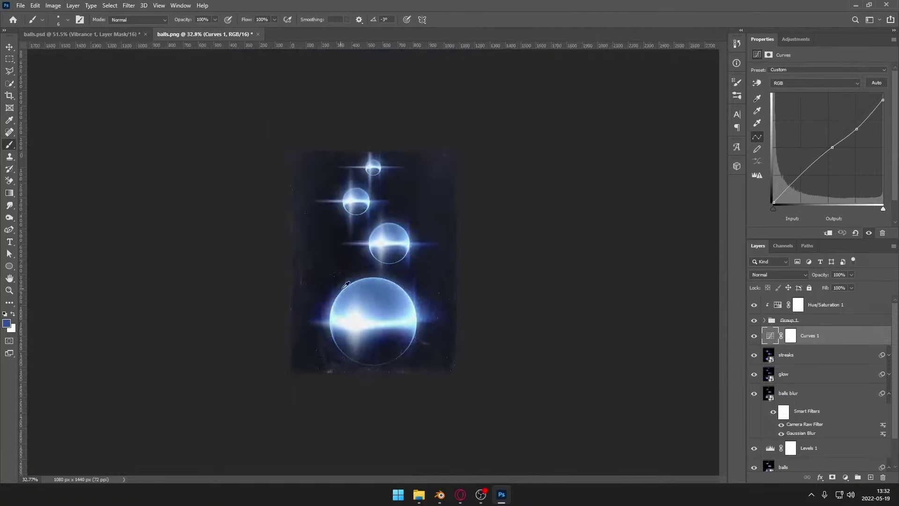
scroll(346, 284, "up", 3, "alt")
left_click(845, 477)
left_click(852, 387)
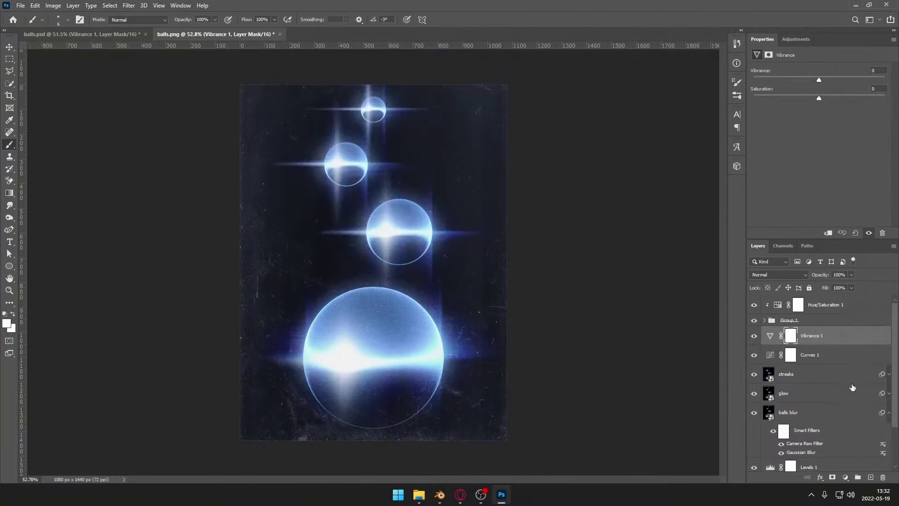
left_click_drag(819, 80, 812, 79)
left_click(754, 335)
left_click(755, 335)
scroll(389, 286, "up", 2, "alt")
scroll(396, 284, "down", 2, "alt")
scroll(485, 325, "up", 1, "alt")
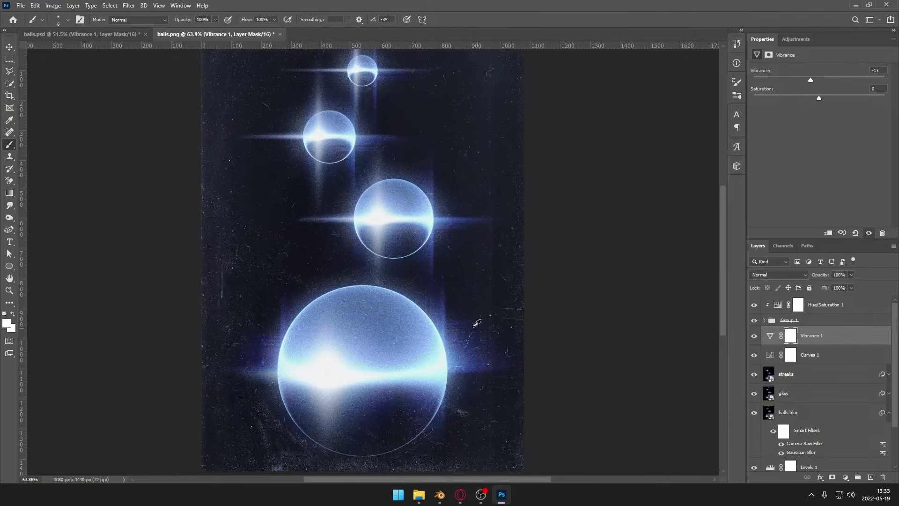
scroll(469, 286, "down", 1, "alt")
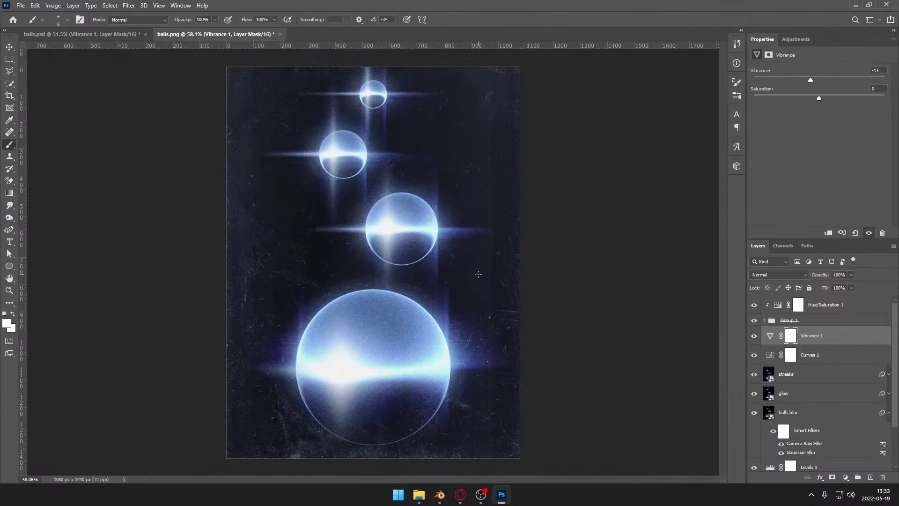
Step: Raise the black point of Curves 1 to output 4 and compare the image with and without the curve
left_click(825, 304)
left_click(775, 355)
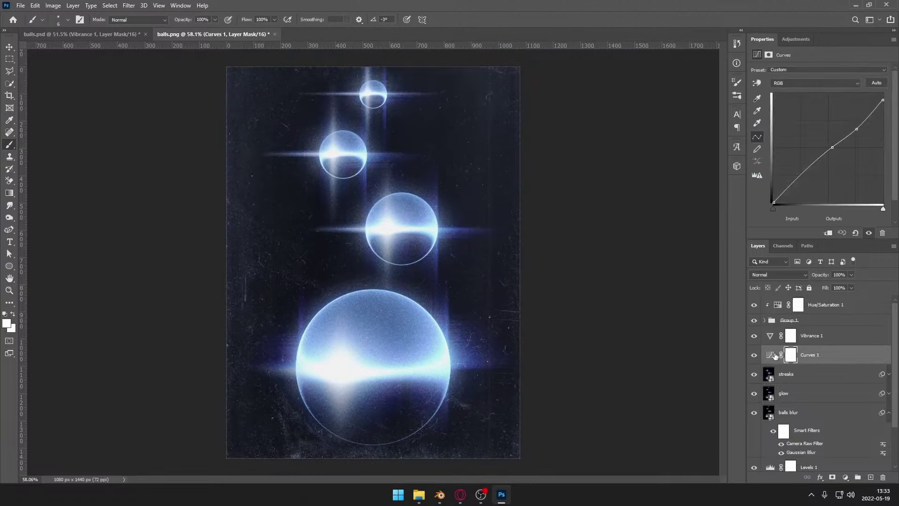
left_click_drag(773, 202, 771, 203)
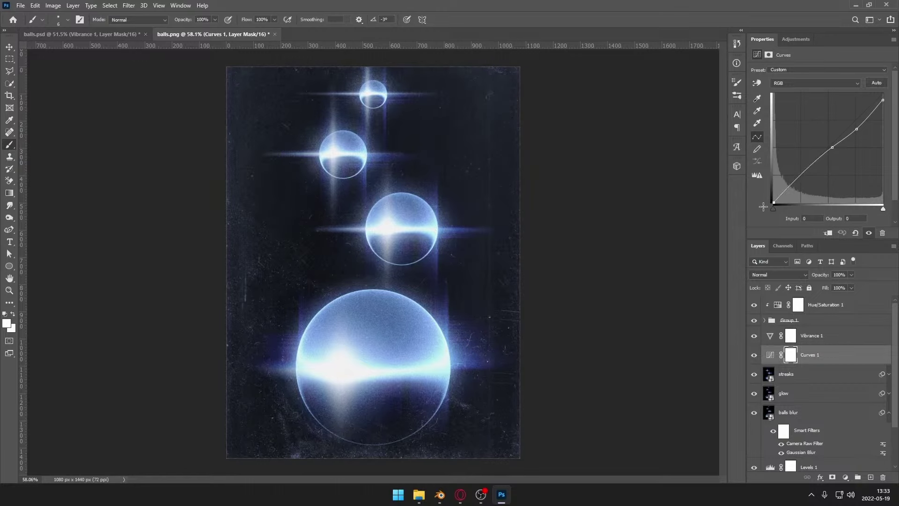
left_click_drag(773, 203, 774, 200)
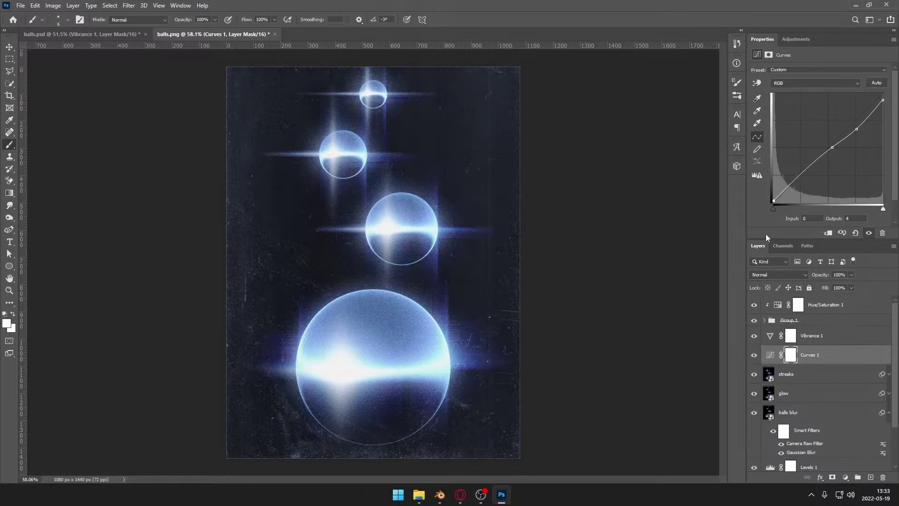
left_click(755, 355)
left_click(754, 355)
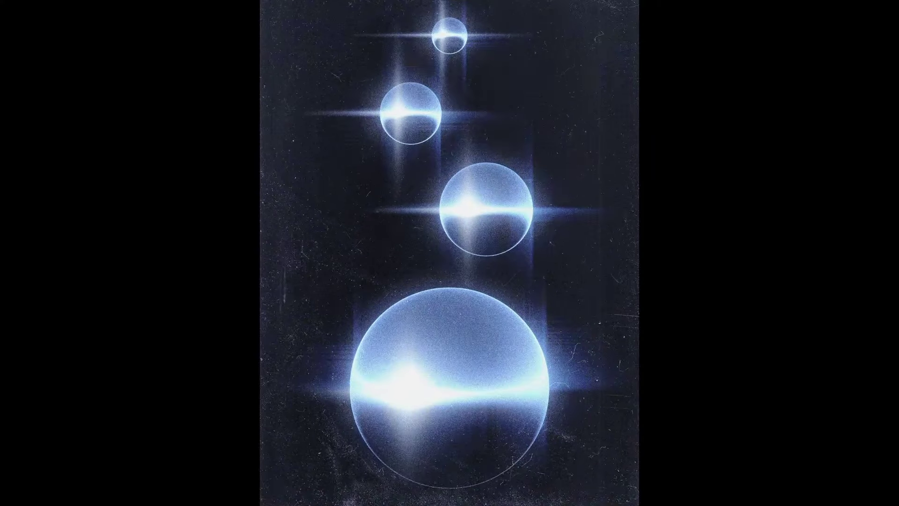